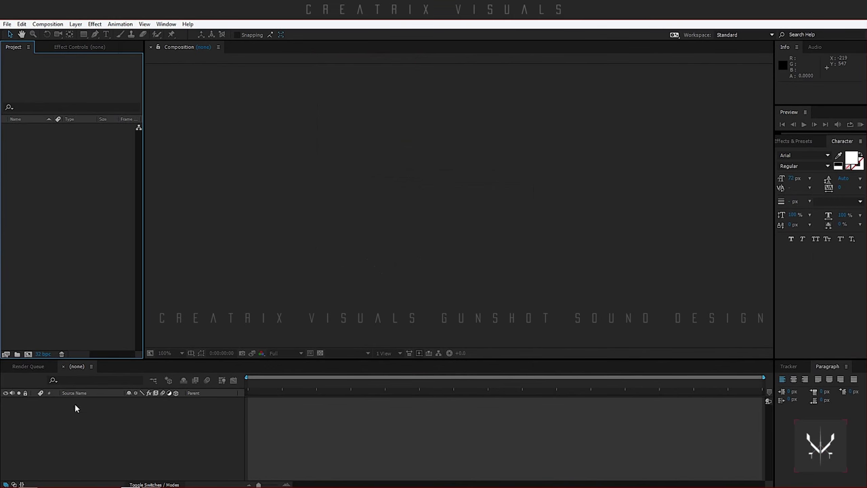
# Step: Import the Creatrix Gun Sound Clip video from the GUN Tutorial folder and create a new composition from it
pyautogui.click(27, 481)
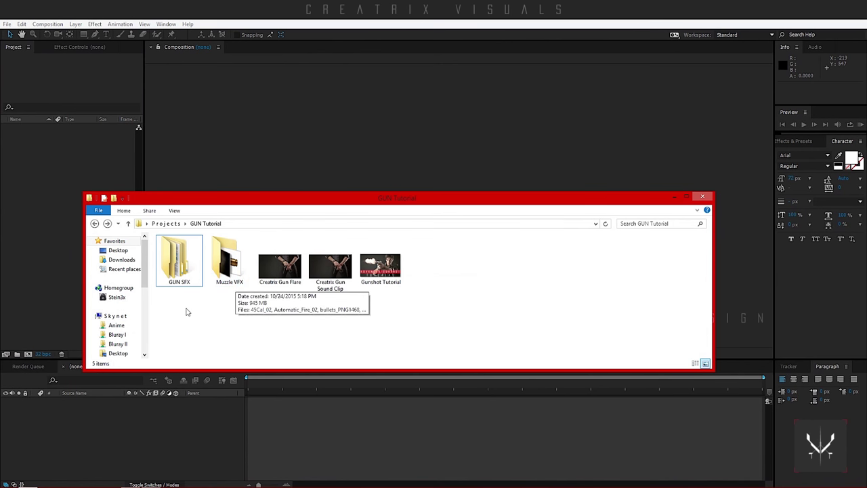
pyautogui.moveTo(165, 282)
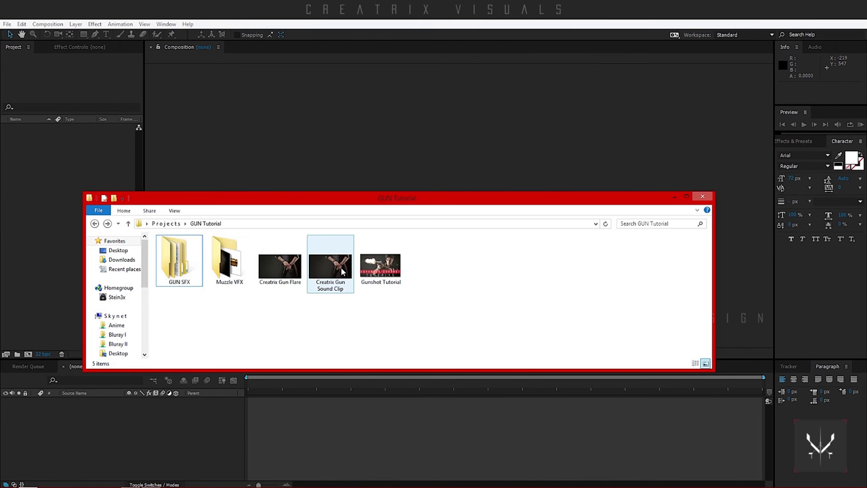
pyautogui.moveTo(341, 268)
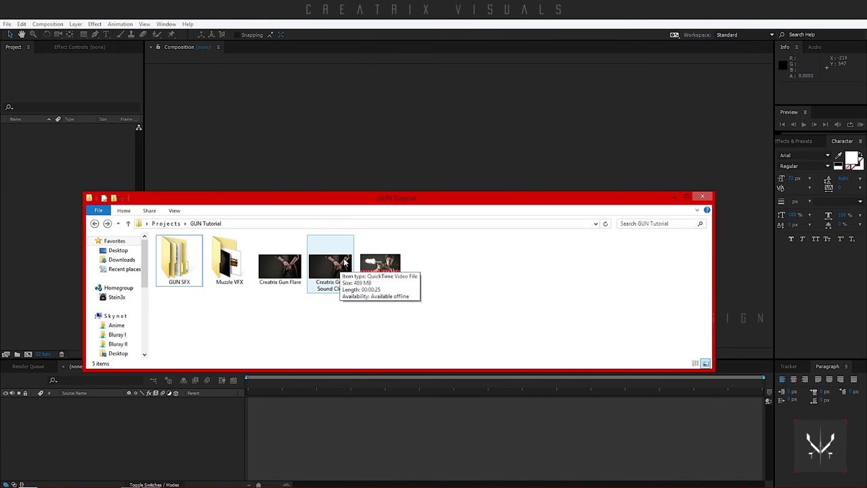
pyautogui.moveTo(344, 262); pyautogui.dragTo(47, 222)
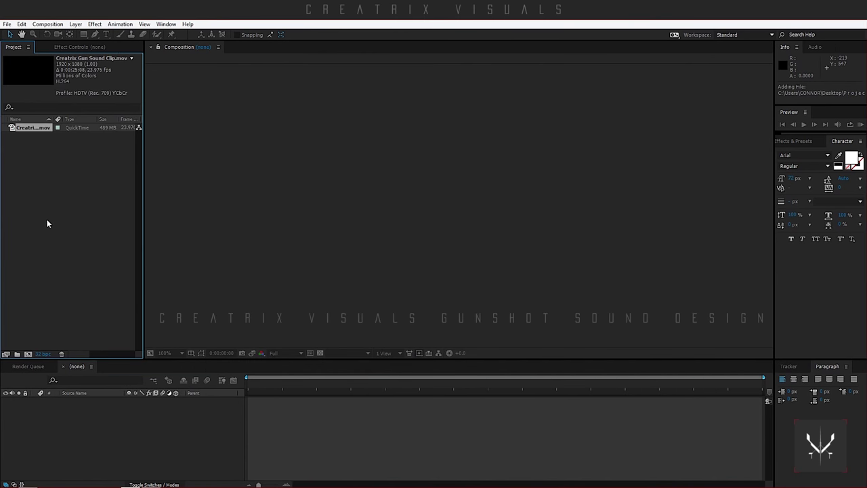
pyautogui.moveTo(29, 128); pyautogui.dragTo(29, 355)
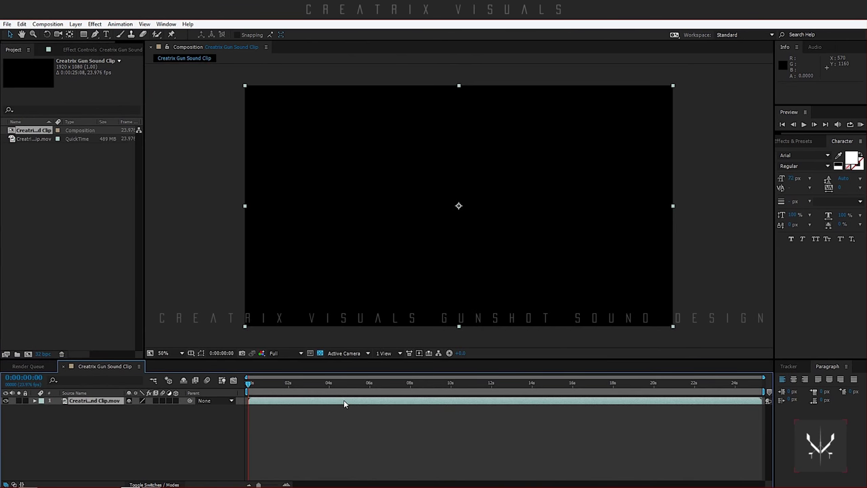
# Step: Scrub through the gun clip to examine the weapon-handling movements, stopping at 0:00:08:17
pyautogui.moveTo(333, 382); pyautogui.dragTo(358, 388)
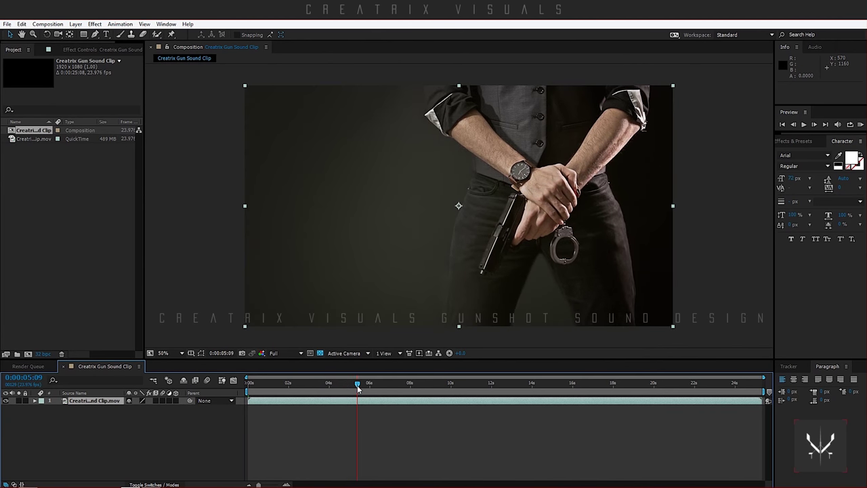
pyautogui.moveTo(358, 387); pyautogui.dragTo(360, 388)
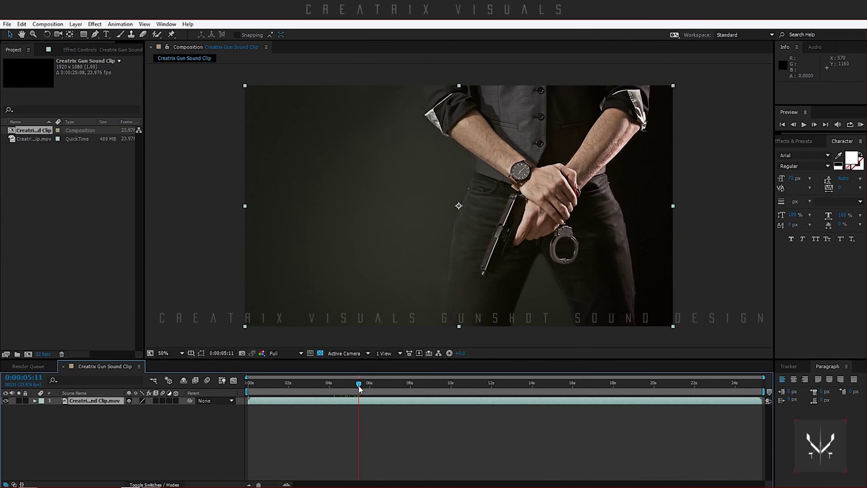
pyautogui.moveTo(359, 387); pyautogui.dragTo(388, 392)
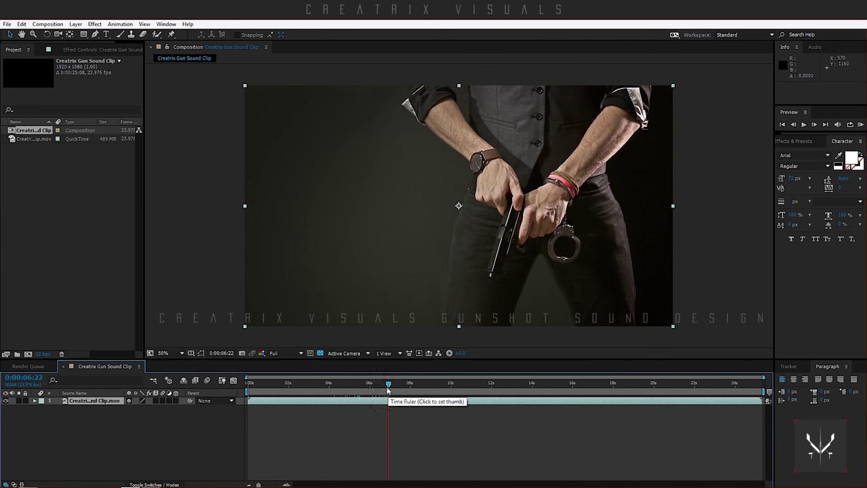
pyautogui.moveTo(389, 391); pyautogui.dragTo(425, 393)
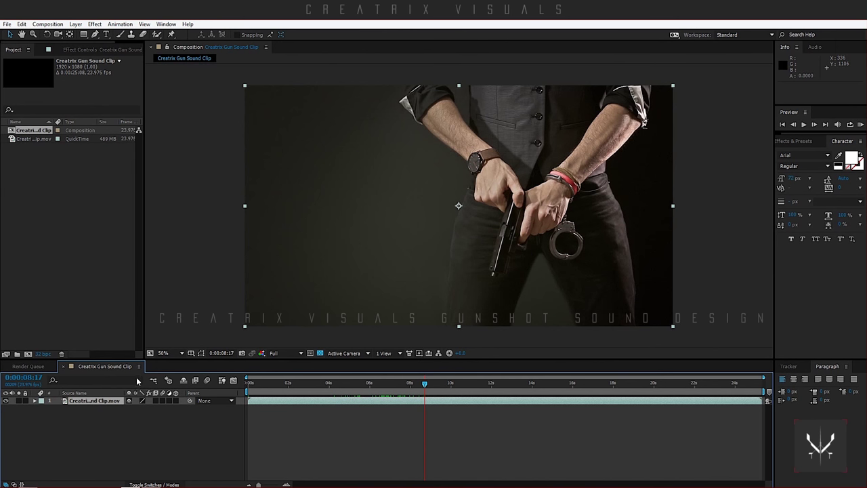
# Step: Import Gun Pin 1.wav from the Gun Foley folder inside GUN SFX and add it to the composition above the video
pyautogui.click(27, 484)
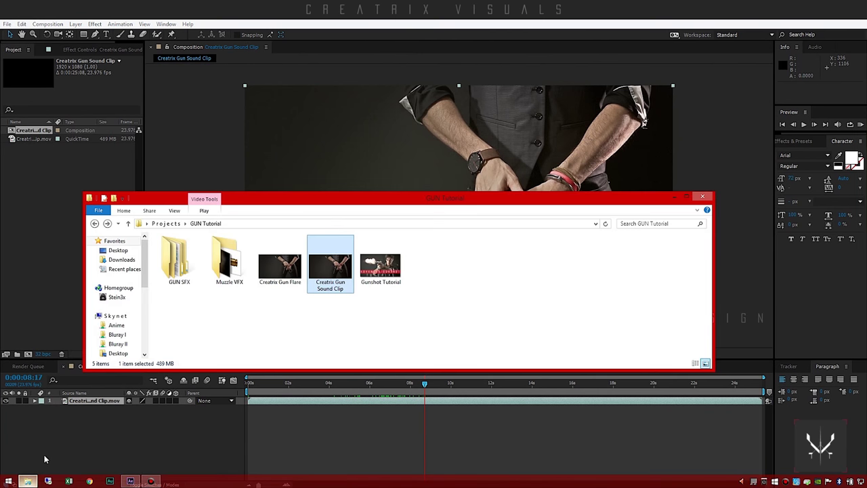
pyautogui.doubleClick(182, 258)
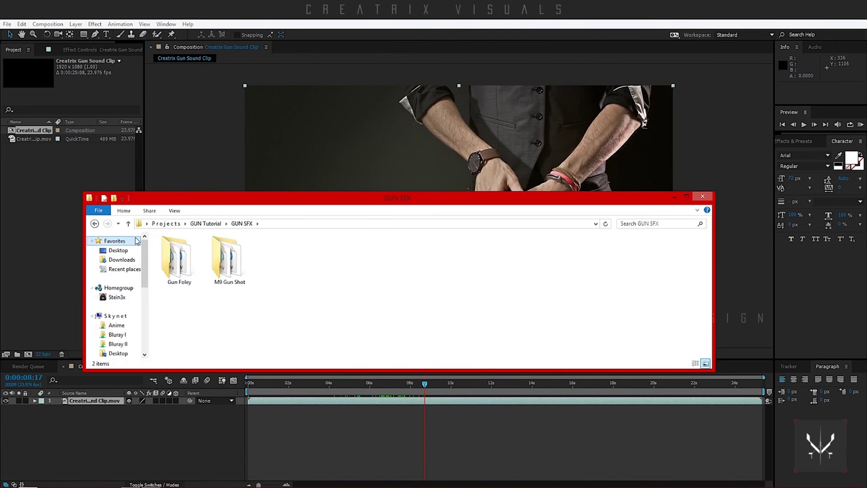
pyautogui.doubleClick(183, 269)
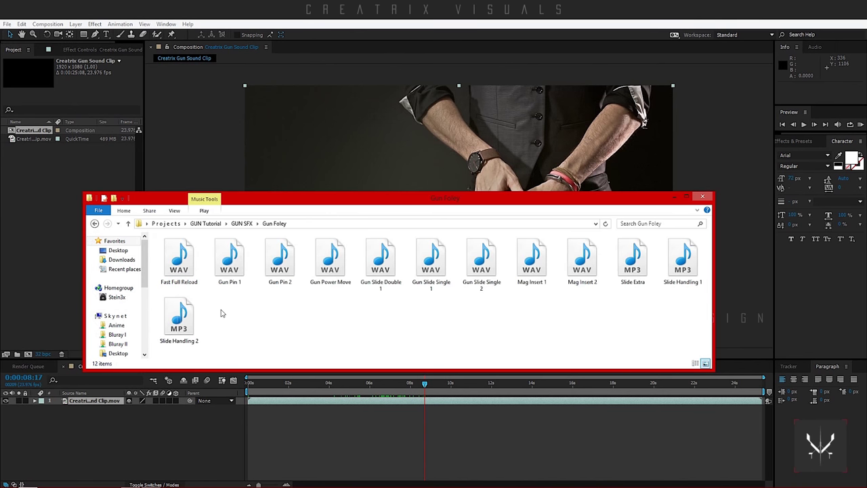
pyautogui.moveTo(235, 266); pyautogui.dragTo(53, 237)
pyautogui.moveTo(34, 148); pyautogui.dragTo(92, 400)
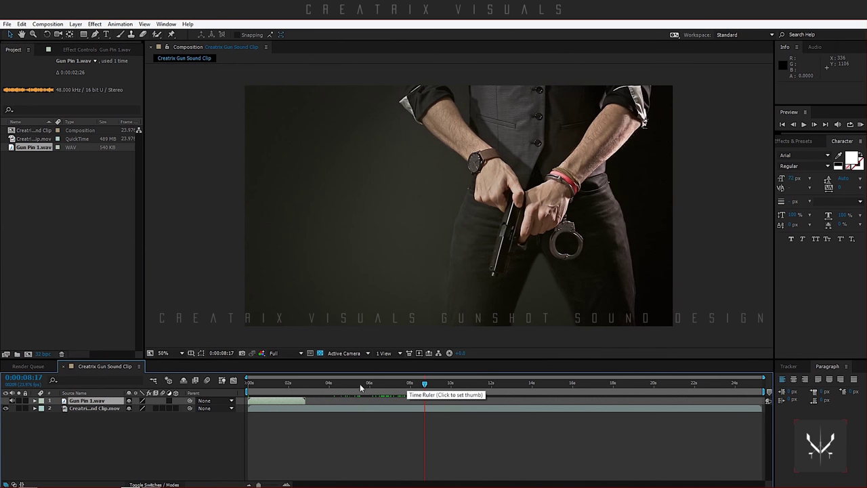
# Step: Set the composition's work area from 0:00:07:16 to 0:00:11:08
pyautogui.press('b')
pyautogui.moveTo(424, 391)
pyautogui.mouseDown()
pyautogui.moveTo(402, 391)
pyautogui.moveTo(480, 392)
pyautogui.mouseUp()
pyautogui.press('n')
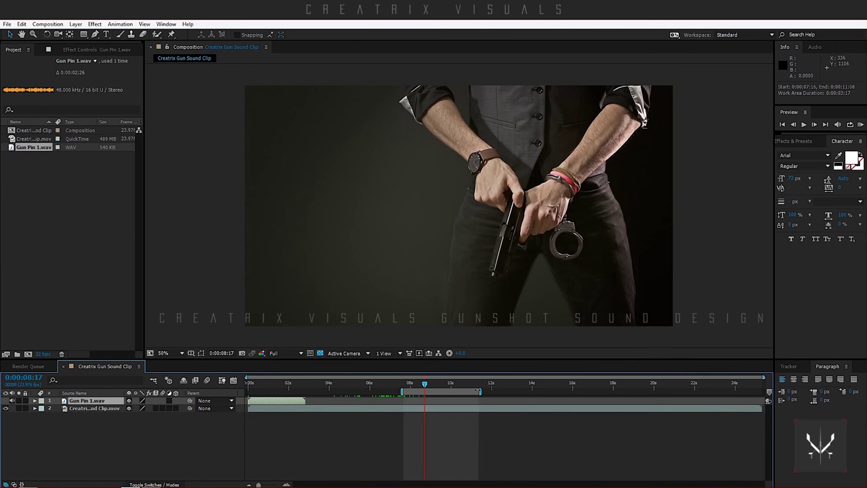
# Step: Reveal the audio waveform of the Gun Pin 1.wav layer in the timeline
pyautogui.click(35, 402)
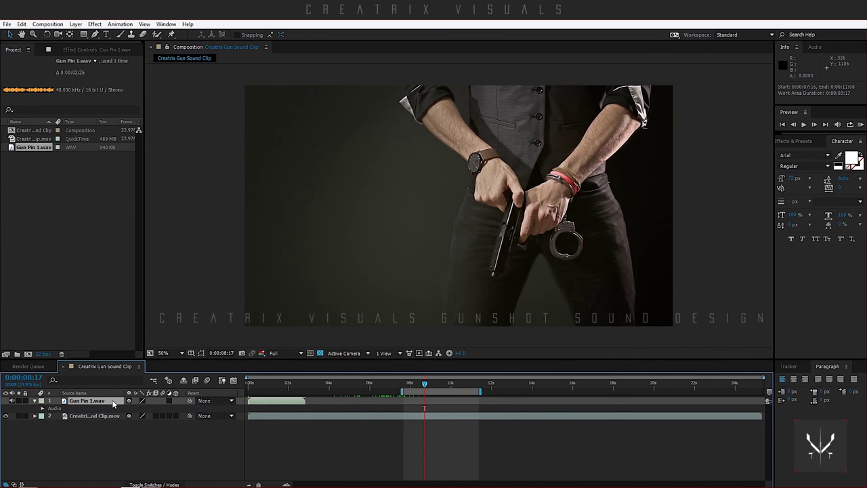
pyautogui.click(42, 408)
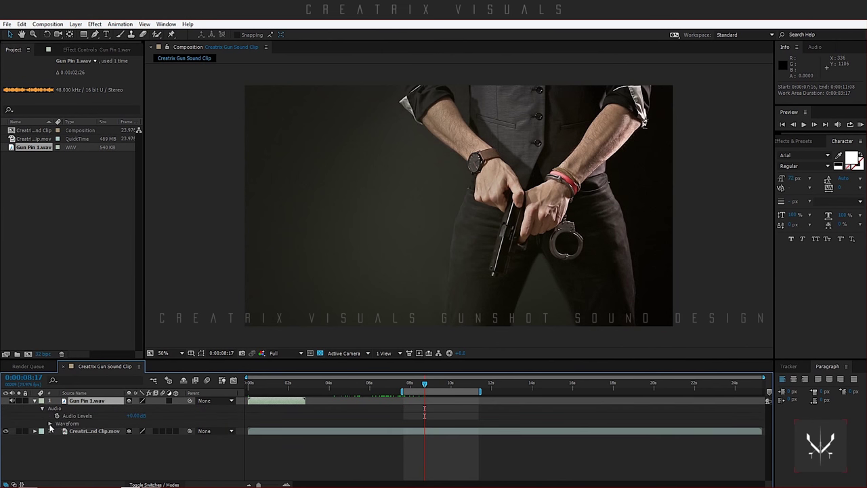
pyautogui.click(49, 423)
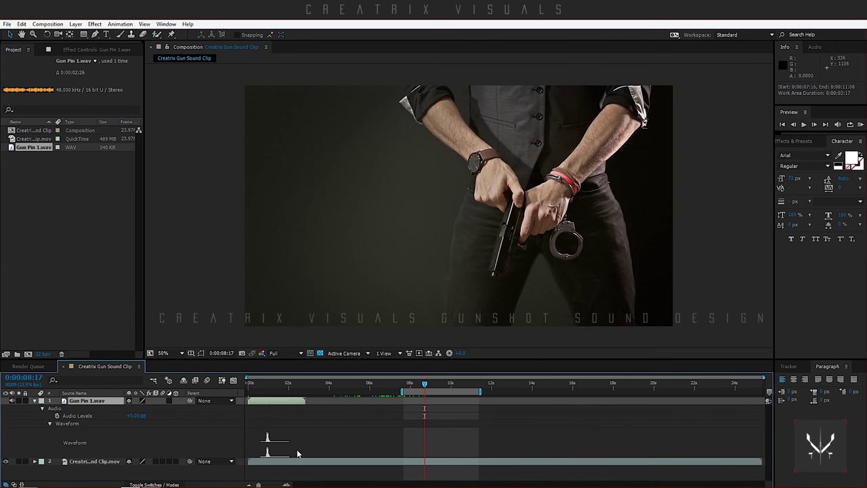
# Step: Move the Gun Pin 1.wav layer so its waveform peak lines up with 0:00:08:17
pyautogui.moveTo(261, 403); pyautogui.dragTo(420, 417)
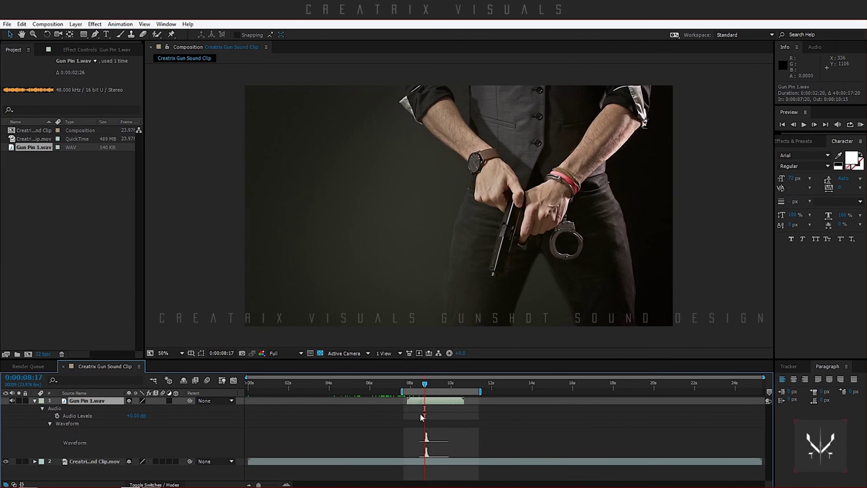
pyautogui.click(287, 484)
pyautogui.click(287, 484)
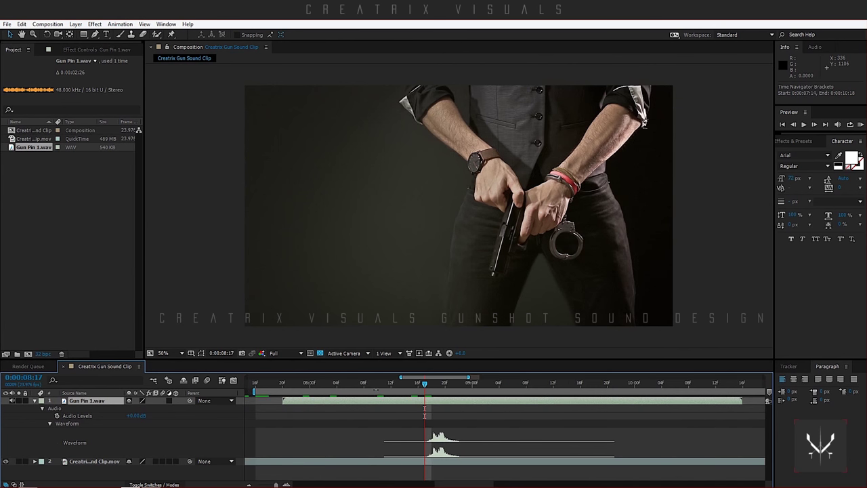
# Step: Shift the work area to 0:00:06:03–0:00:09:19 and set the current time to 0:00:06:13, where the hand grips the slide
pyautogui.moveTo(425, 383); pyautogui.dragTo(370, 384)
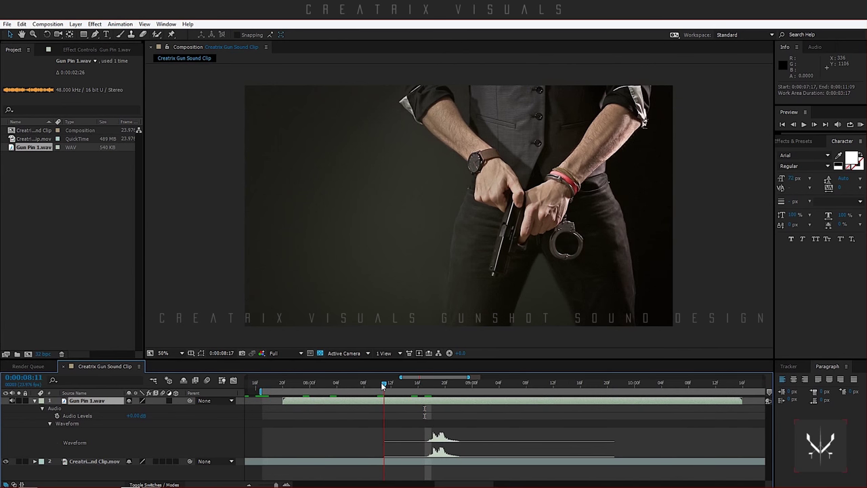
pyautogui.click(310, 385)
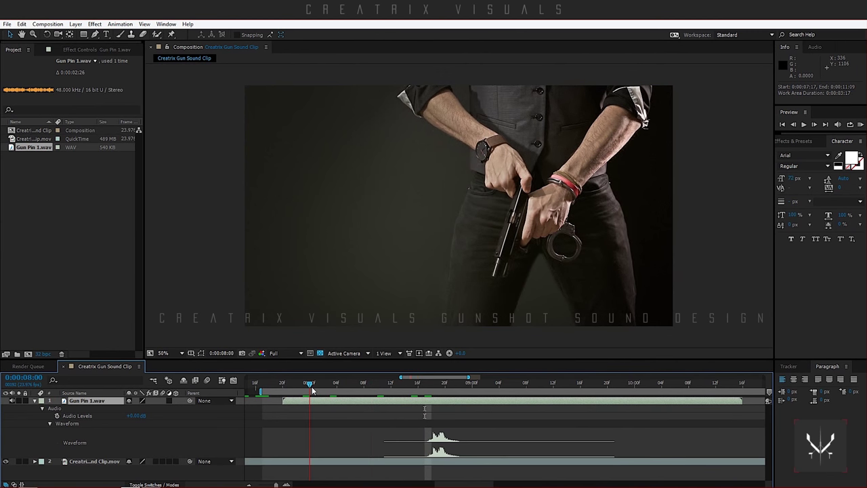
pyautogui.click(248, 483)
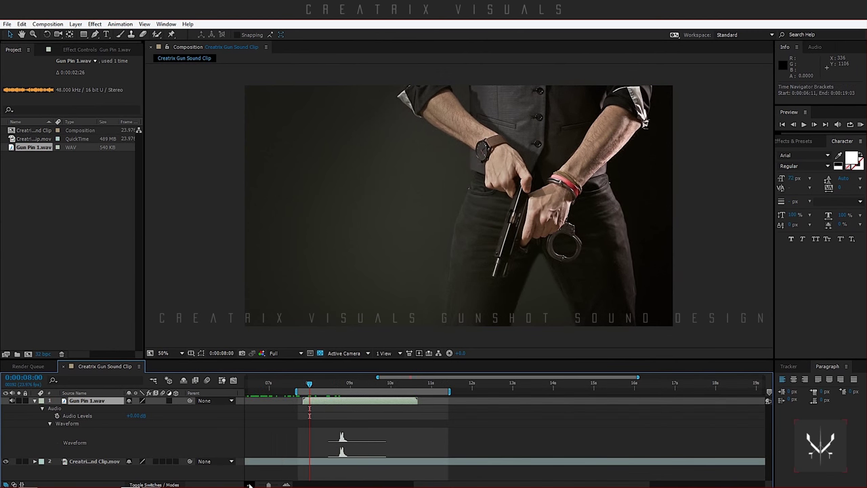
pyautogui.click(248, 483)
pyautogui.moveTo(337, 417); pyautogui.dragTo(378, 385)
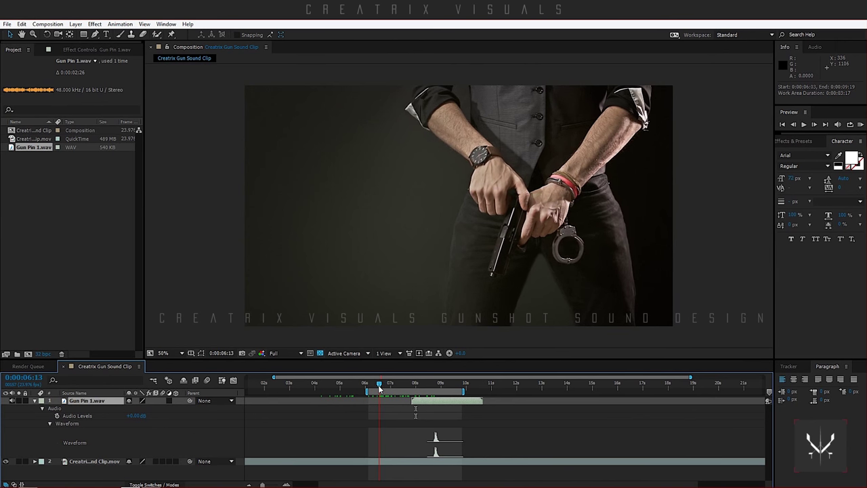
# Step: Move the Gun Pin 1.wav layer earlier and fine-tune it so its waveform peak lines up with 0:00:06:13
pyautogui.click(286, 485)
pyautogui.moveTo(635, 400); pyautogui.dragTo(417, 400)
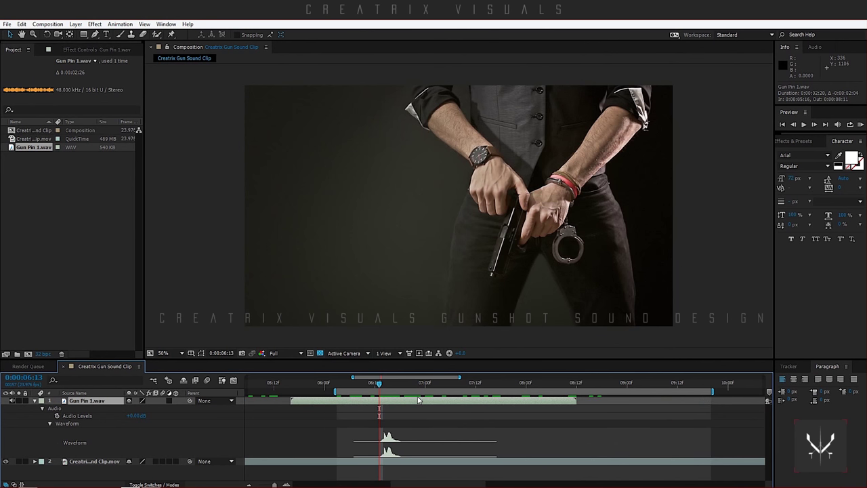
pyautogui.click(286, 485)
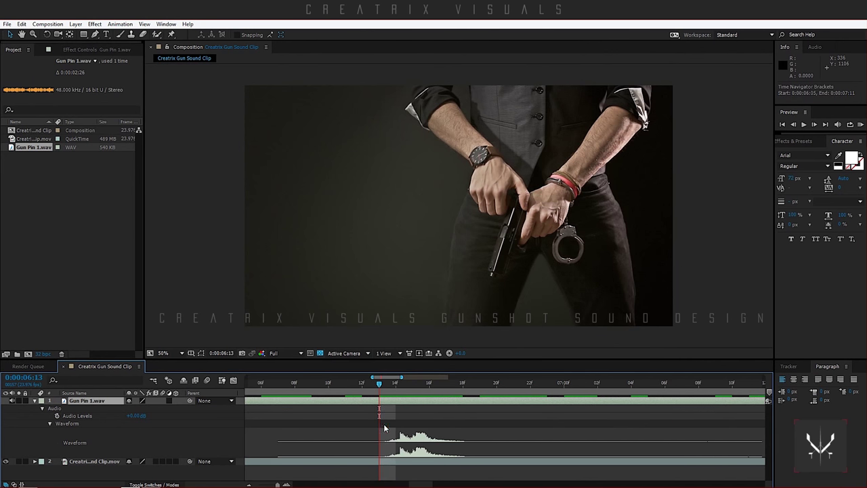
pyautogui.moveTo(401, 404); pyautogui.dragTo(380, 407)
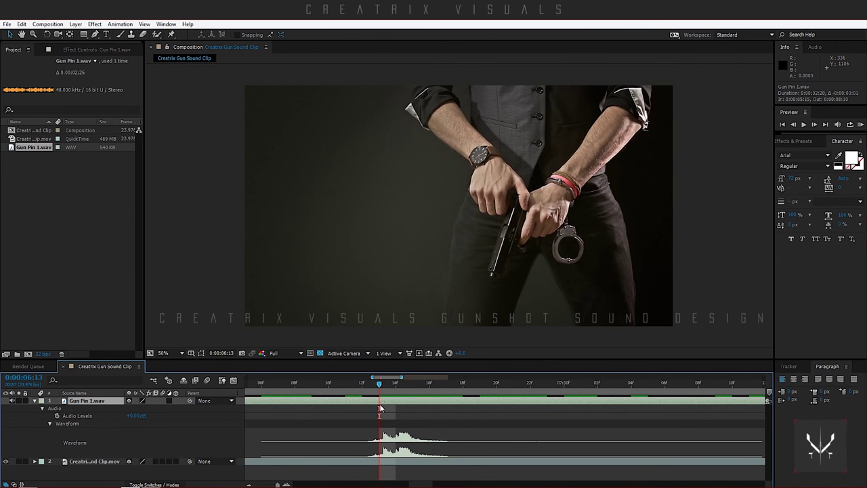
pyautogui.click(249, 485)
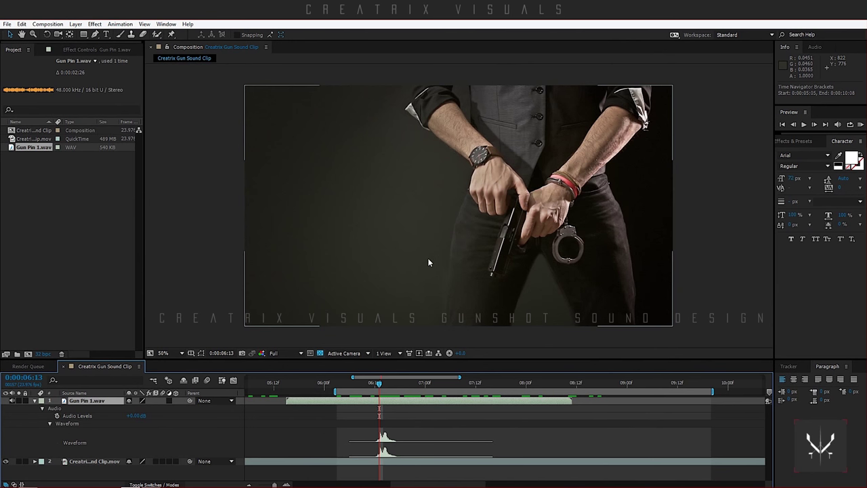
# Step: Set the Audio Levels of the Gun Pin 1.wav layer to -25 dB
pyautogui.click(134, 415)
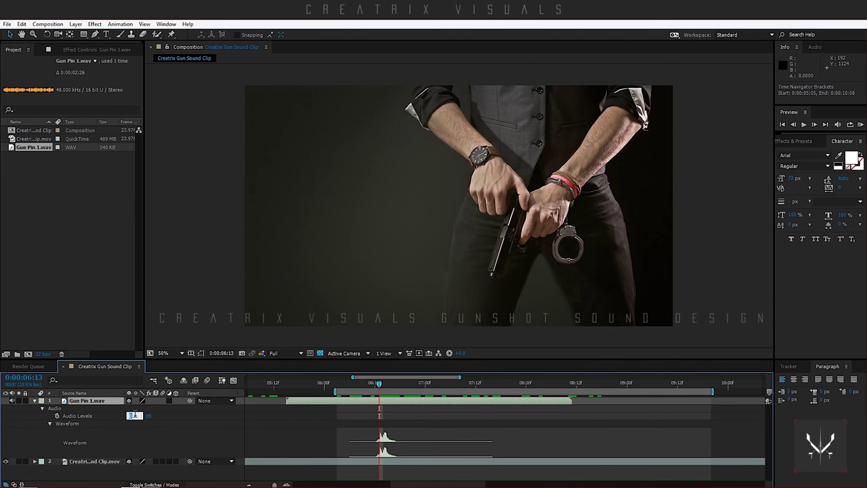
pyautogui.write('-28')
pyautogui.press('Return')
pyautogui.moveTo(134, 415); pyautogui.dragTo(428, 419)
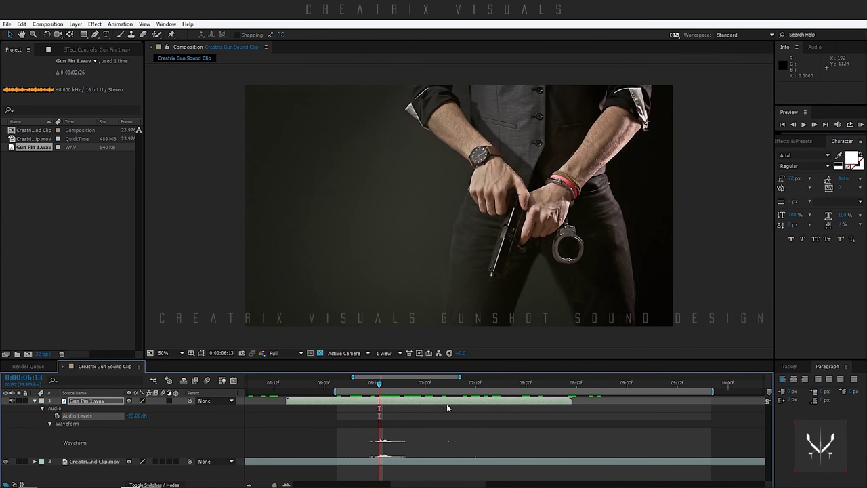
# Step: Time-stretch the Gun Pin 1.wav layer to a factor of 75 and realign its waveform with 0:00:06:13
pyautogui.rightClick(451, 405)
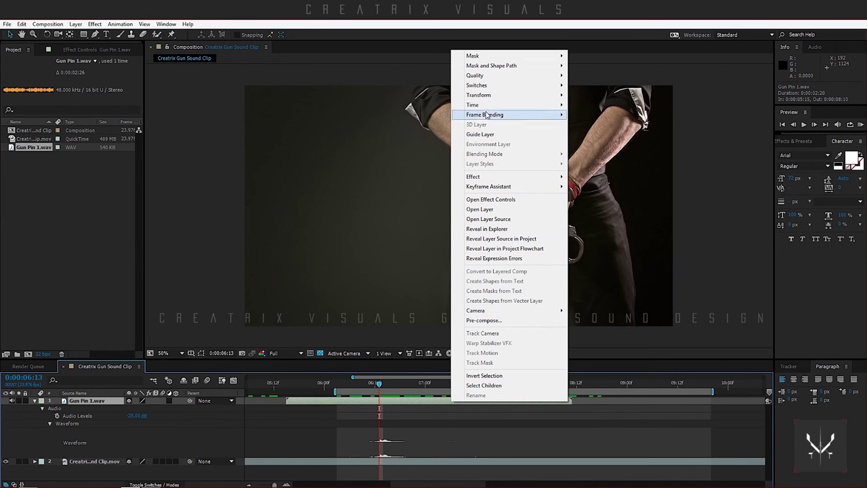
pyautogui.moveTo(482, 105)
pyautogui.click(589, 128)
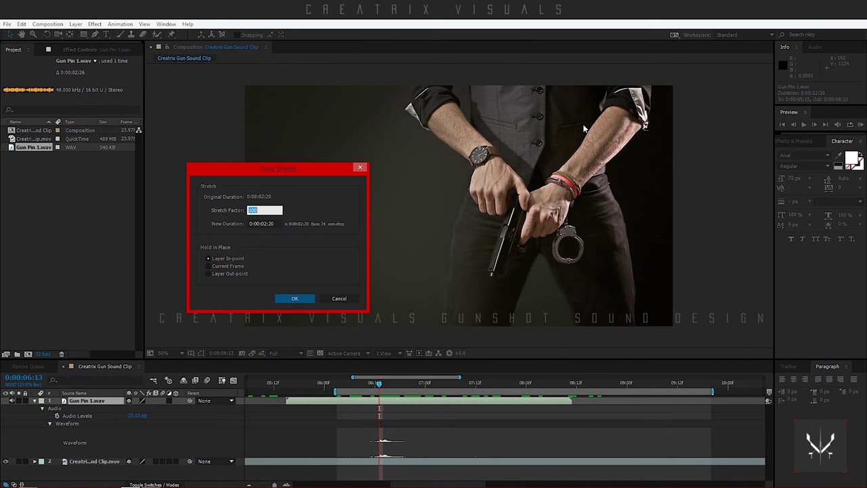
pyautogui.write('75')
pyautogui.press('Return')
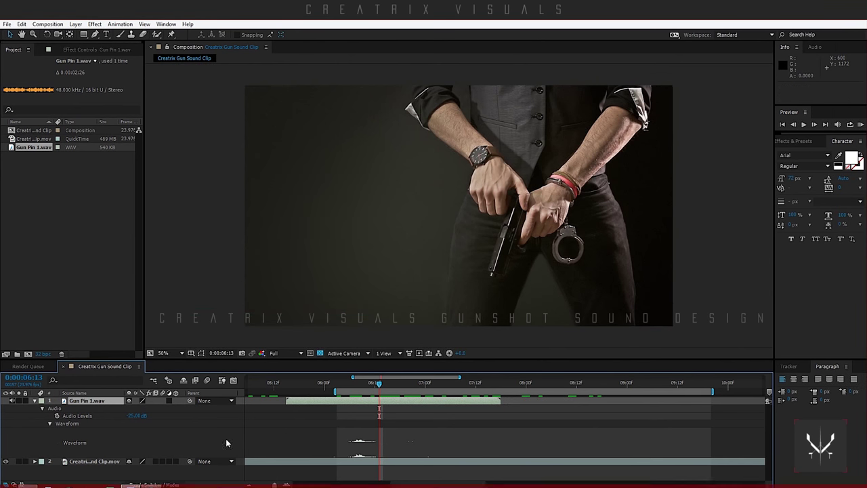
pyautogui.moveTo(353, 402); pyautogui.dragTo(384, 405)
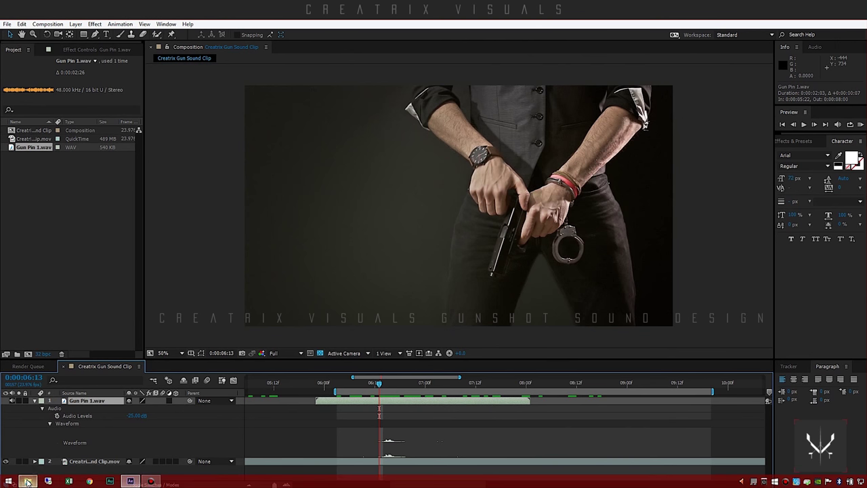
# Step: Import Slide Extra.mp3 from the Gun Foley folder into the project
pyautogui.click(27, 481)
pyautogui.click(316, 324)
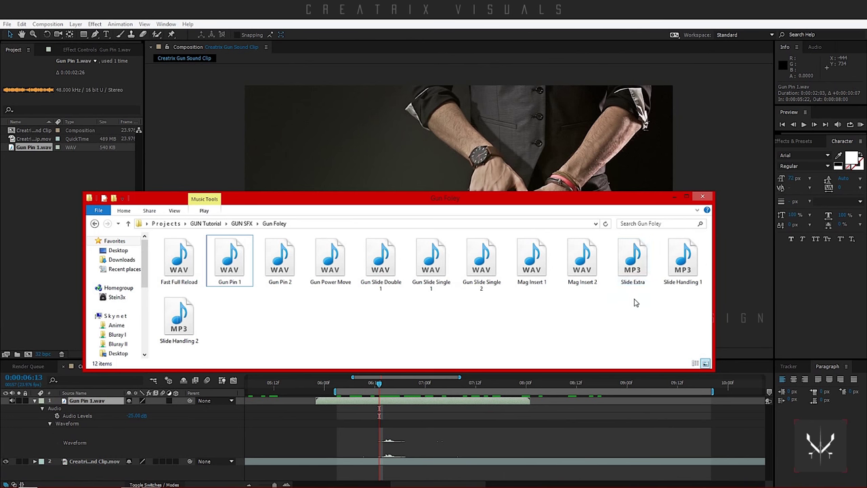
pyautogui.moveTo(640, 277); pyautogui.dragTo(48, 214)
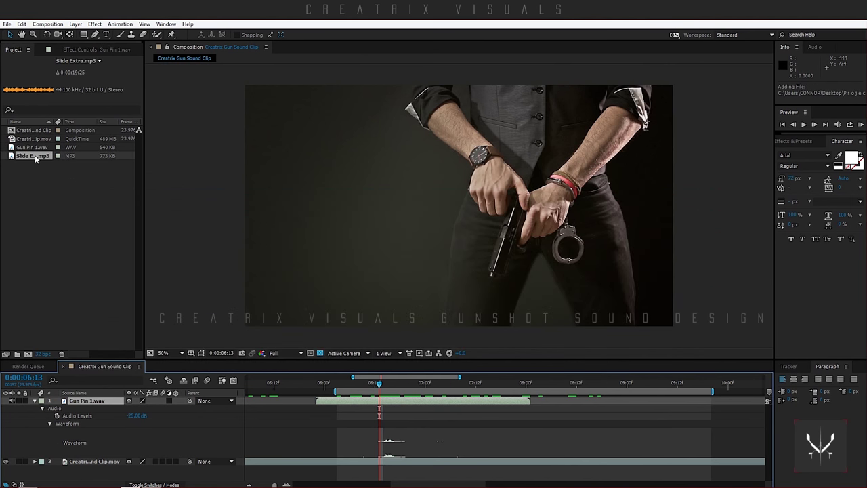
# Step: Add Slide Extra.mp3 to the composition as the top layer and reveal its audio waveform
pyautogui.moveTo(36, 158); pyautogui.dragTo(67, 403)
pyautogui.click(35, 401)
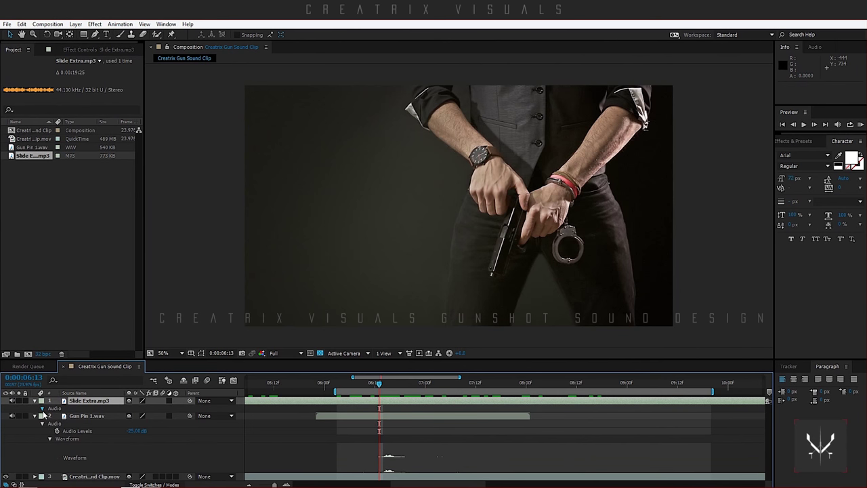
pyautogui.click(42, 408)
pyautogui.click(49, 423)
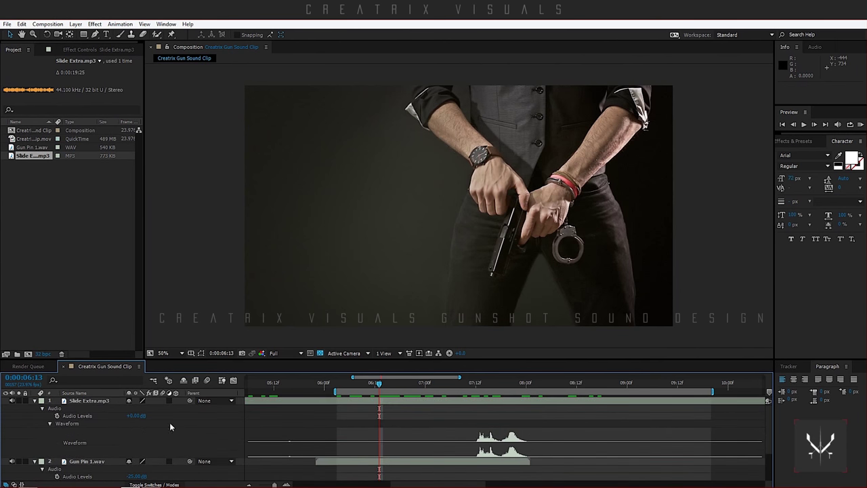
# Step: Split the Slide Extra.mp3 layer at 0:00:07:18, in the gap between its two waveform bursts
pyautogui.click(248, 485)
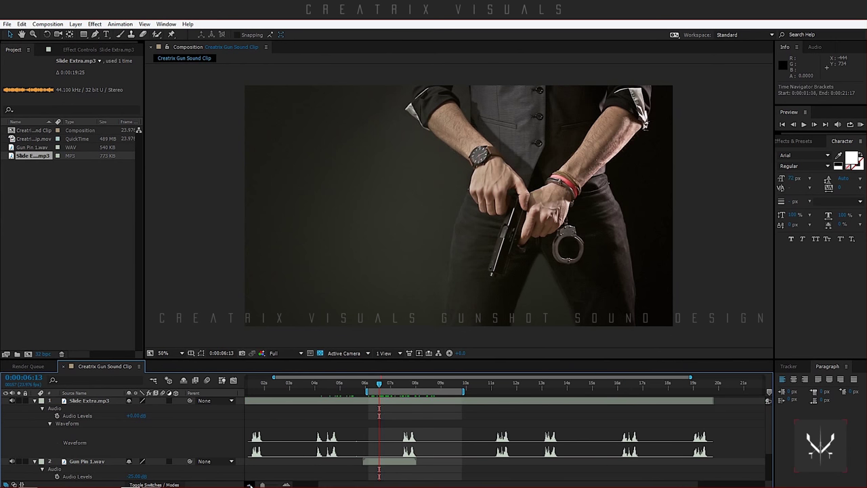
pyautogui.click(248, 485)
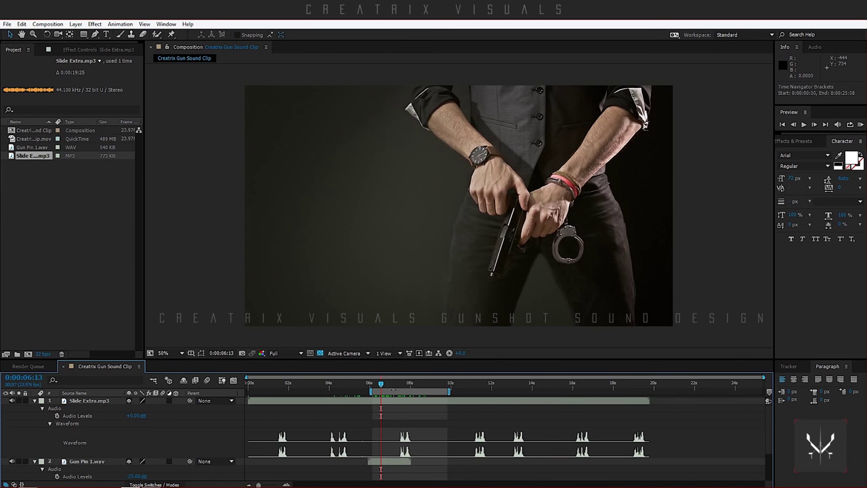
pyautogui.moveTo(400, 385); pyautogui.dragTo(405, 385)
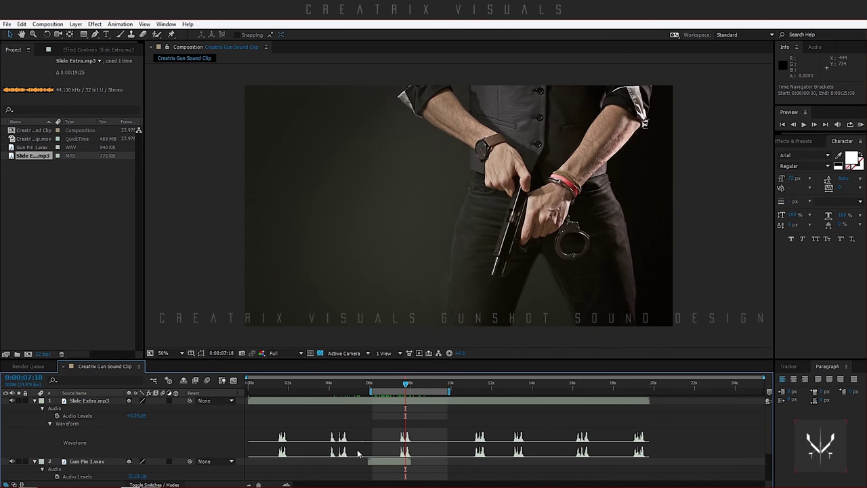
pyautogui.click(287, 485)
pyautogui.click(286, 485)
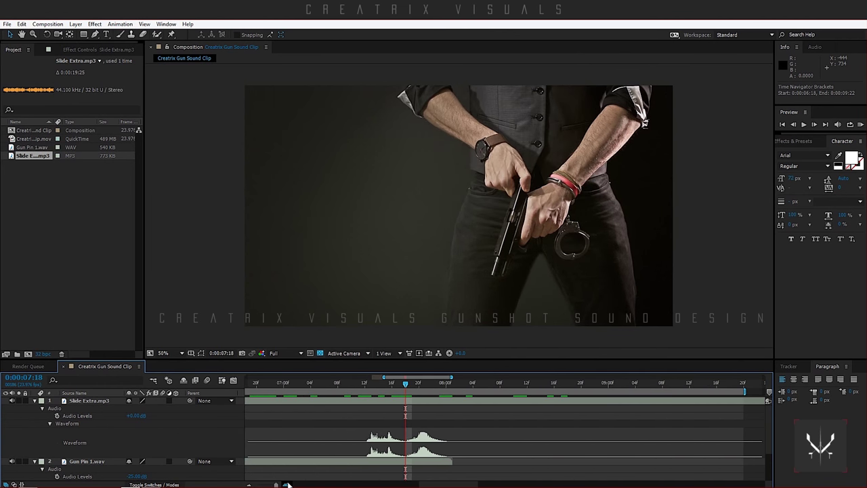
pyautogui.click(286, 485)
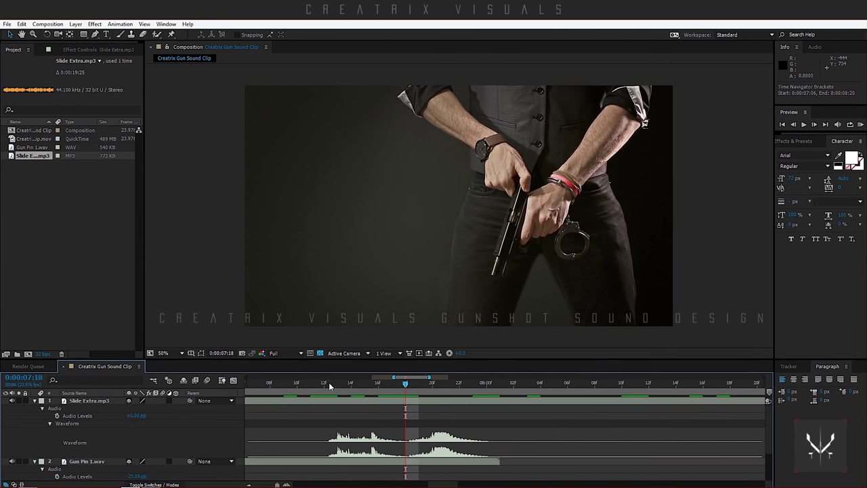
pyautogui.moveTo(330, 383); pyautogui.dragTo(400, 394)
pyautogui.click(444, 401)
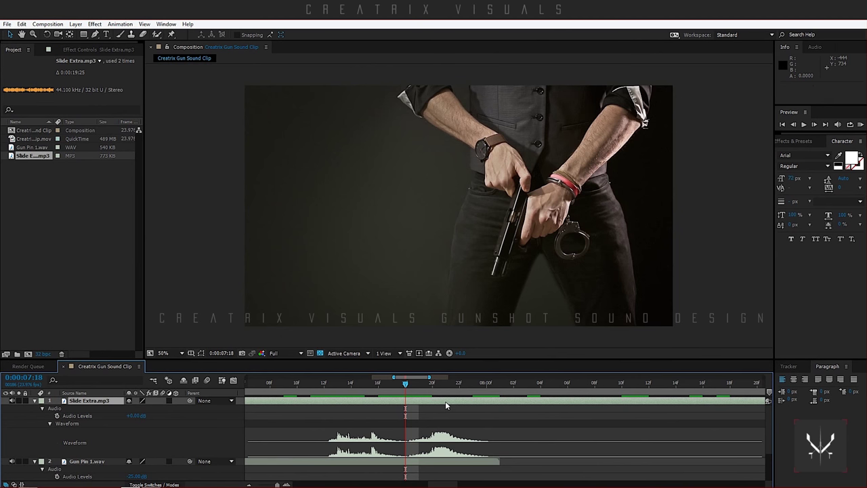
pyautogui.hotkey('ctrl', 'shift', 'd')
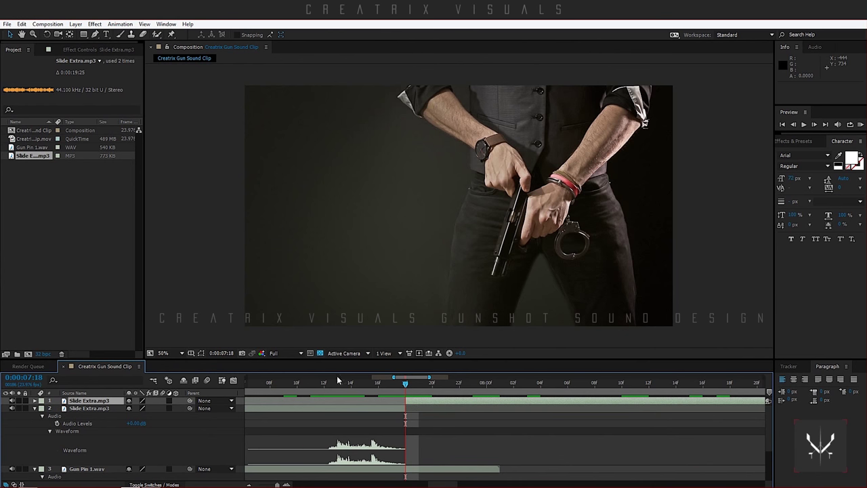
# Step: Split the earlier Slide Extra.mp3 piece at 0:00:07:11 and delete the part before the first burst
pyautogui.click(311, 384)
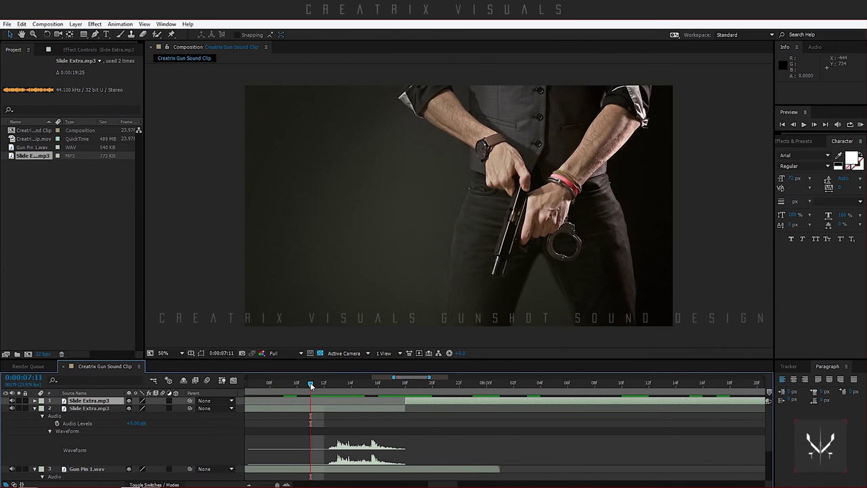
pyautogui.click(370, 409)
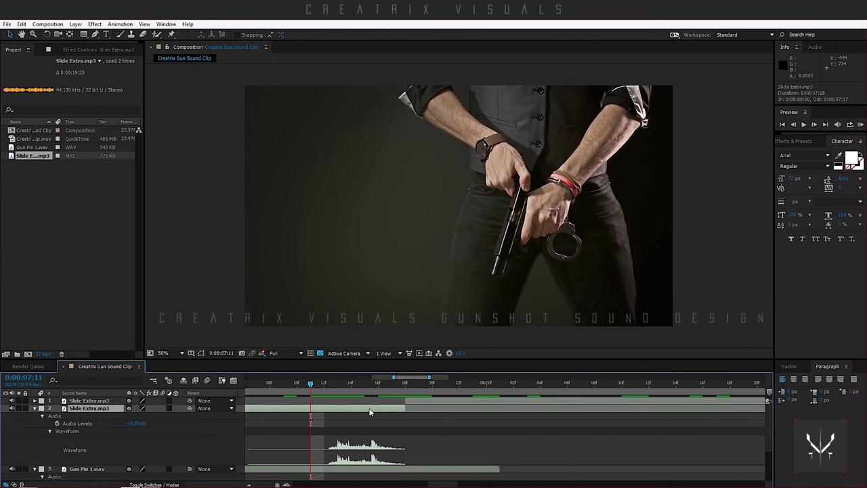
pyautogui.hotkey('ctrl', 'd')
pyautogui.click(280, 415)
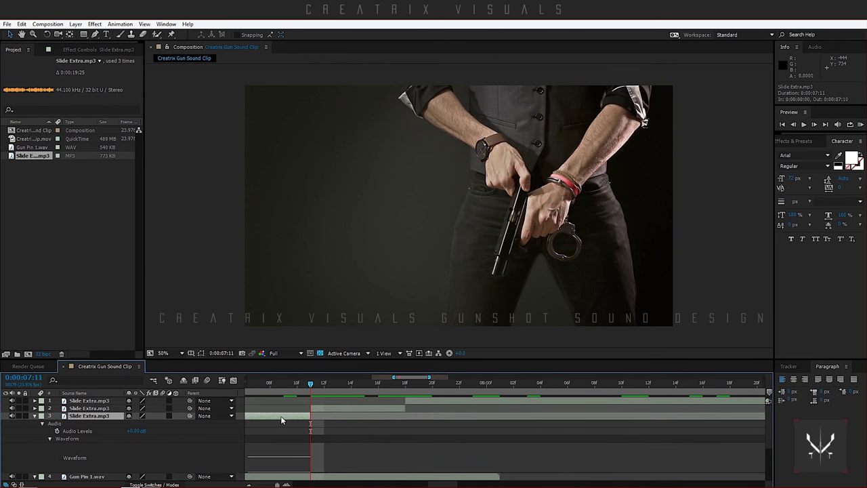
pyautogui.press('Delete')
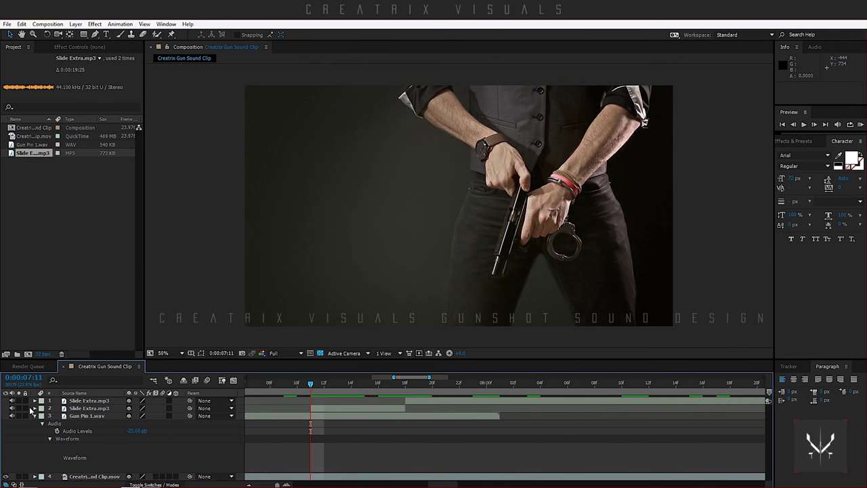
# Step: Reveal the waveform of the first-burst Slide Extra.mp3 piece and move it earlier so its peak lines up with 0:00:07:01
pyautogui.click(35, 408)
pyautogui.click(42, 415)
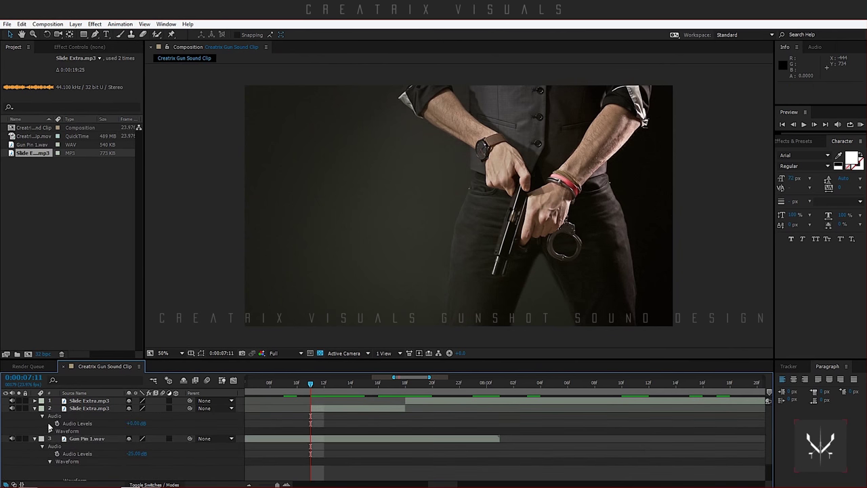
pyautogui.click(49, 430)
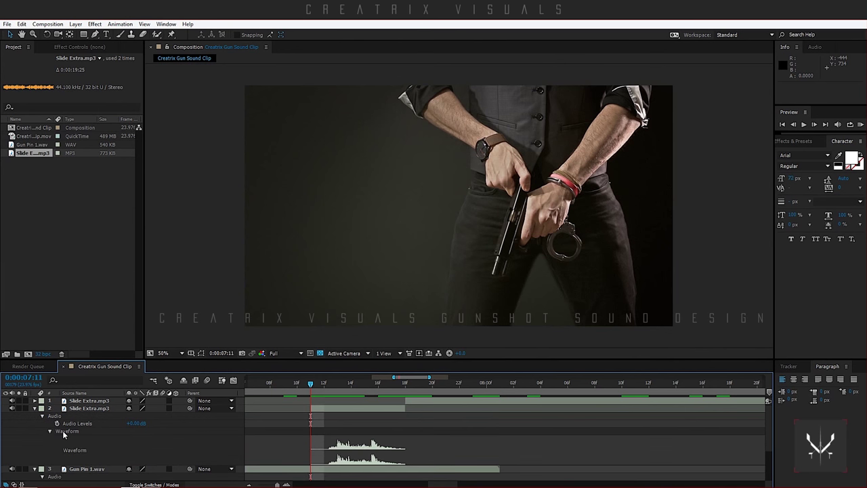
pyautogui.click(249, 482)
pyautogui.click(250, 482)
pyautogui.hscroll(-3, 386, 413)
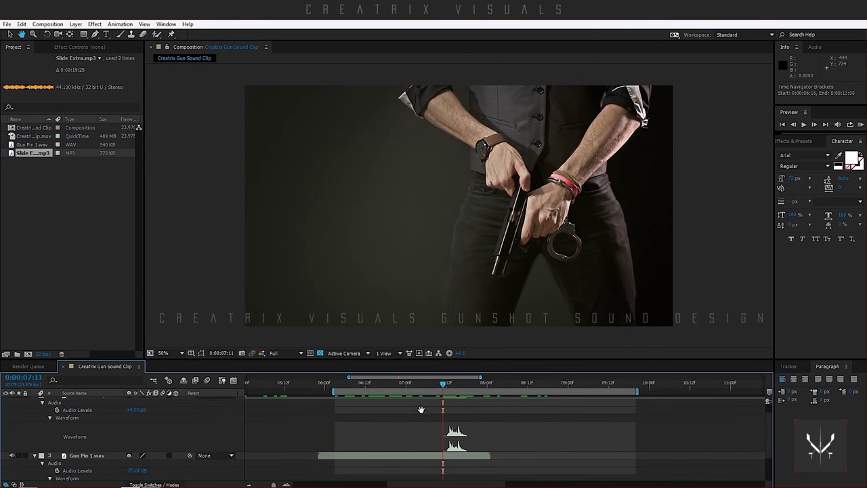
pyautogui.moveTo(362, 382); pyautogui.dragTo(394, 388)
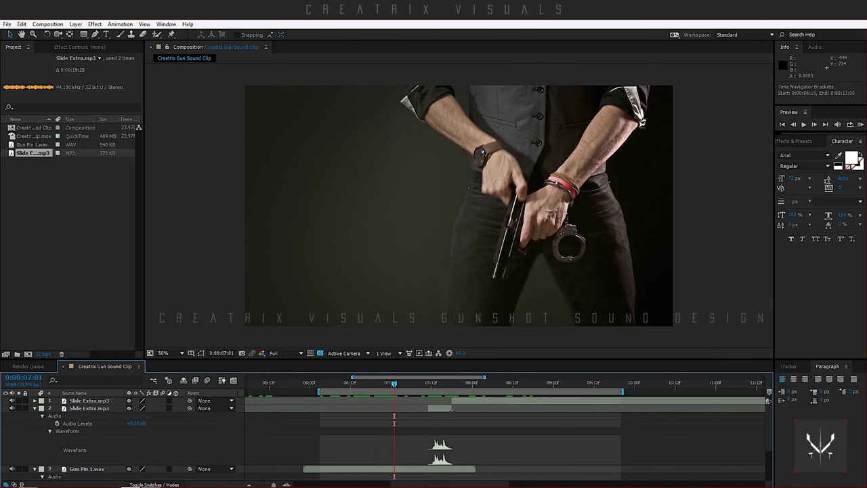
pyautogui.click(287, 483)
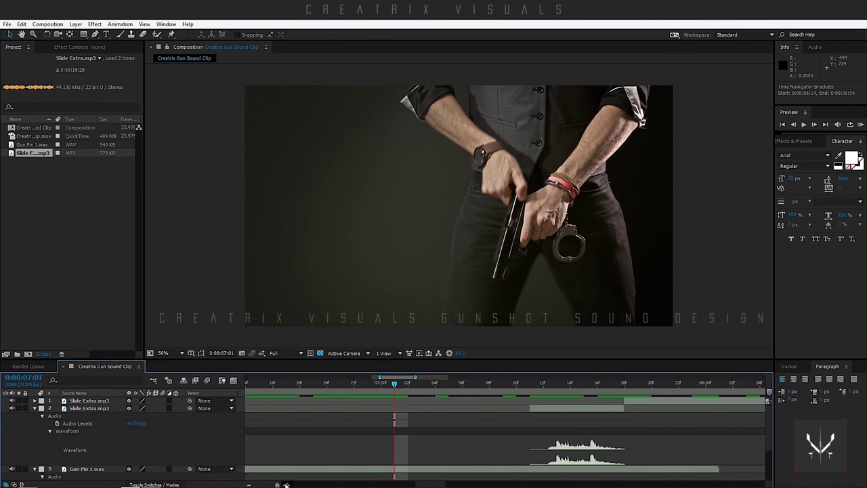
pyautogui.moveTo(581, 409); pyautogui.dragTo(426, 415)
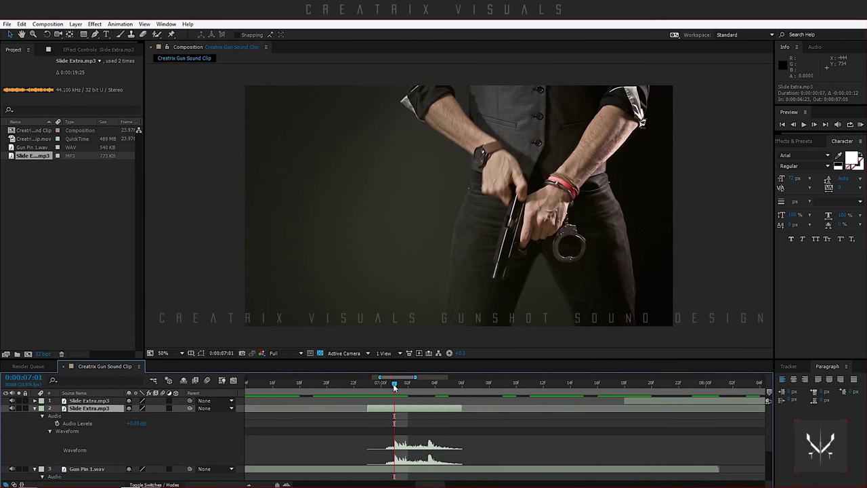
# Step: Set the current time to 0:00:08:02, where the hand starts to release the gun's slide
pyautogui.moveTo(393, 383); pyautogui.dragTo(520, 389)
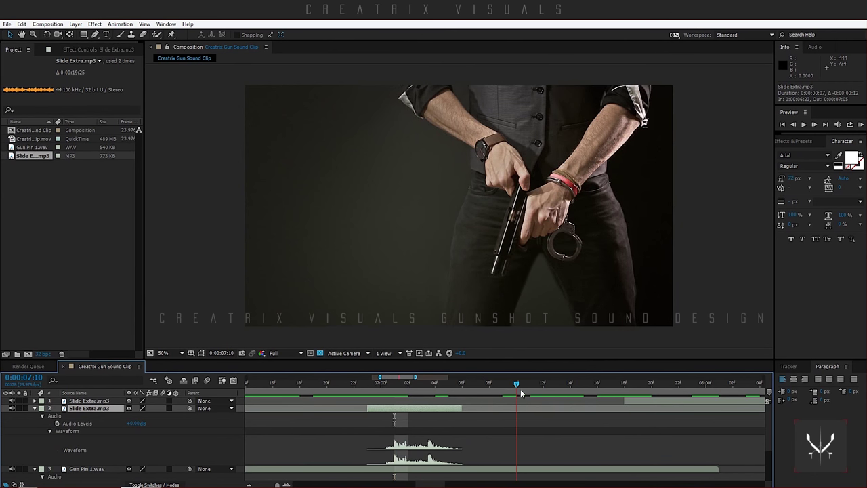
pyautogui.click(250, 483)
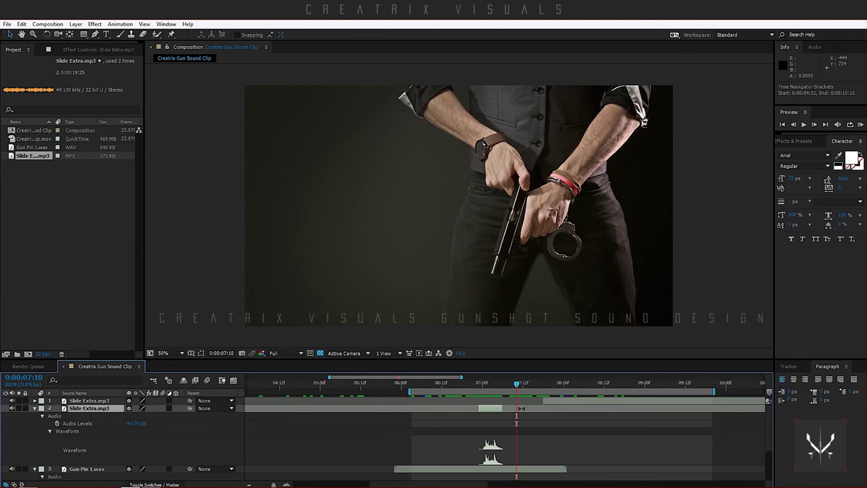
pyautogui.moveTo(516, 385); pyautogui.dragTo(587, 403)
pyautogui.press('pageup')
pyautogui.press('pageup')
pyautogui.press('pageup')
pyautogui.press('pageup')
pyautogui.press('pageup')
pyautogui.press('pageup')
pyautogui.press('pageup')
pyautogui.press('pageup')
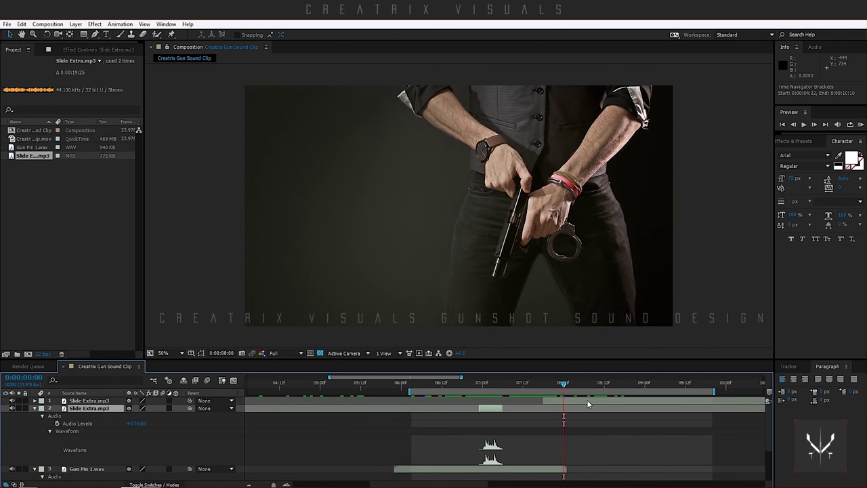
pyautogui.press('pagedown')
pyautogui.press('pagedown')
pyautogui.press('pagedown')
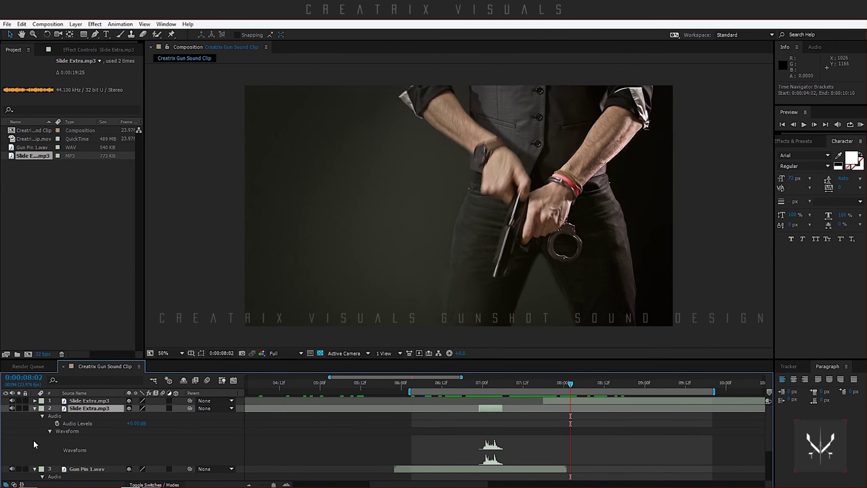
# Step: Move the second-burst Slide Extra.mp3 piece so its waveform begins at about 0:00:08:02, and cut off everything after 0:00:08:10
pyautogui.click(33, 409)
pyautogui.click(34, 408)
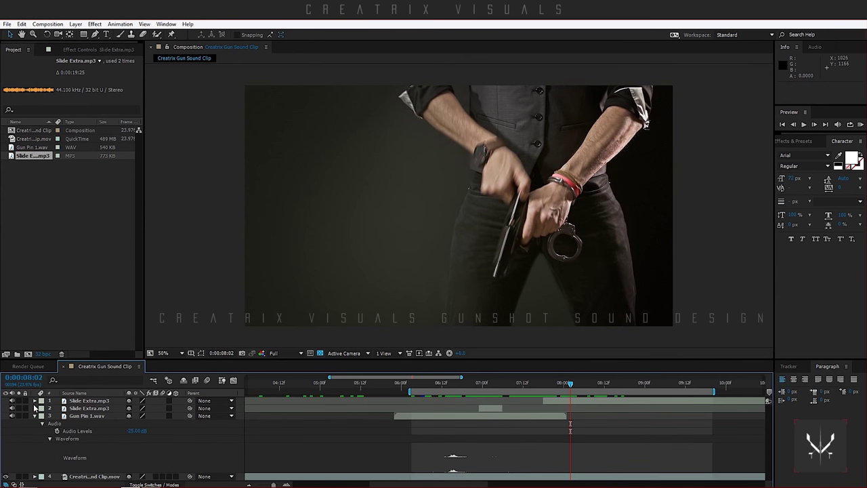
pyautogui.click(35, 401)
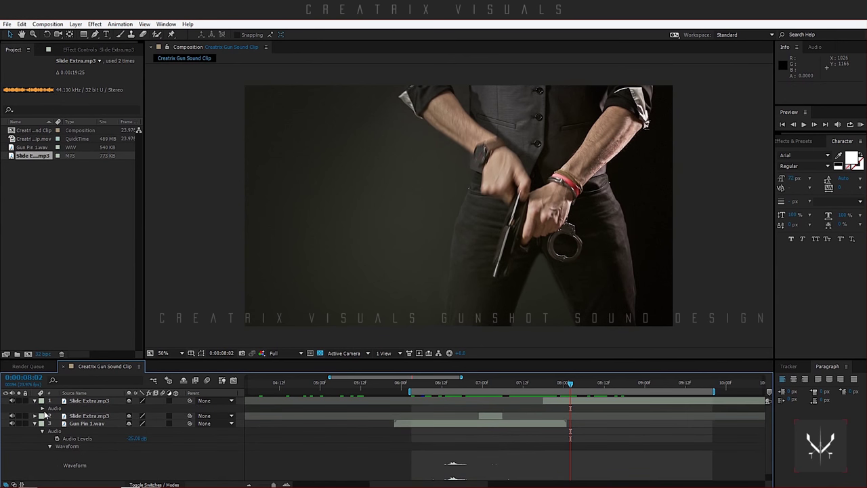
pyautogui.click(42, 409)
pyautogui.click(50, 424)
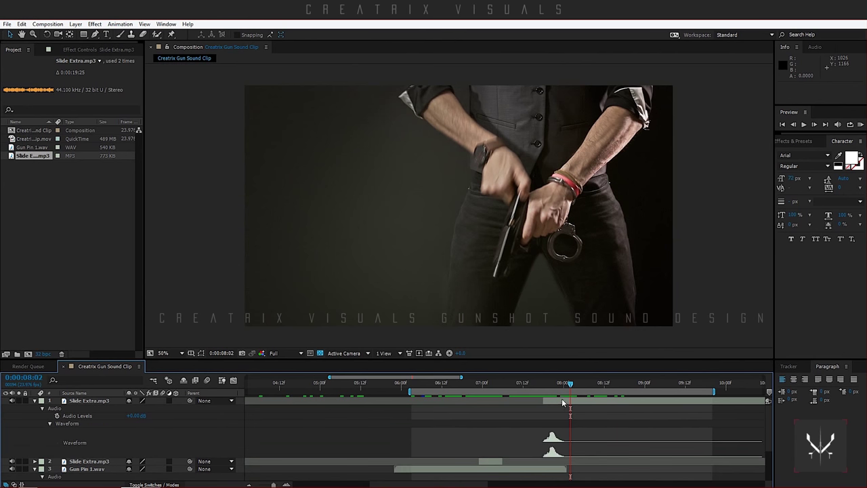
pyautogui.moveTo(561, 402); pyautogui.dragTo(598, 385)
pyautogui.hotkey('ctrl', 'd')
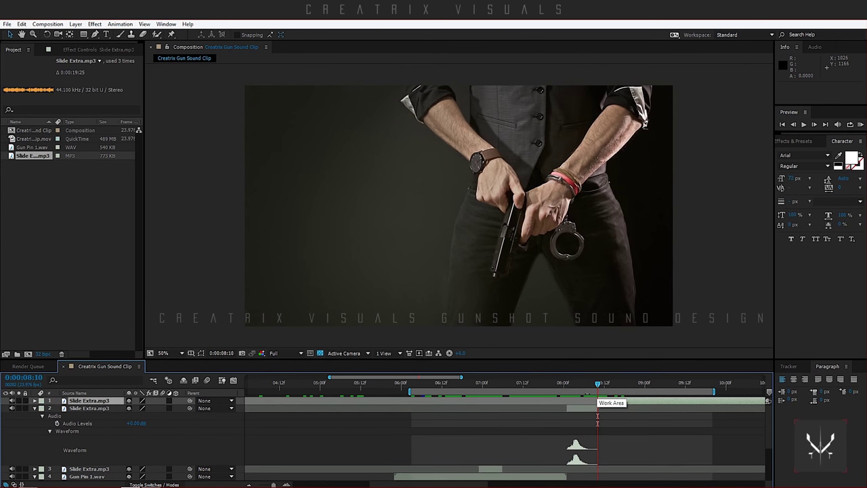
pyautogui.hotkey('ctrl', 'z')
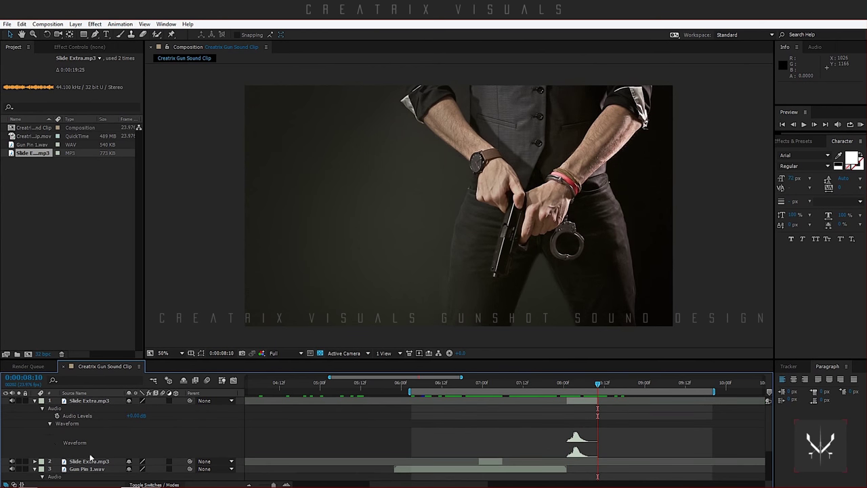
# Step: Collapse the layers, set the work area from 0:00:05:23 to 0:00:09:08, and preview the synced sounds
pyautogui.click(34, 401)
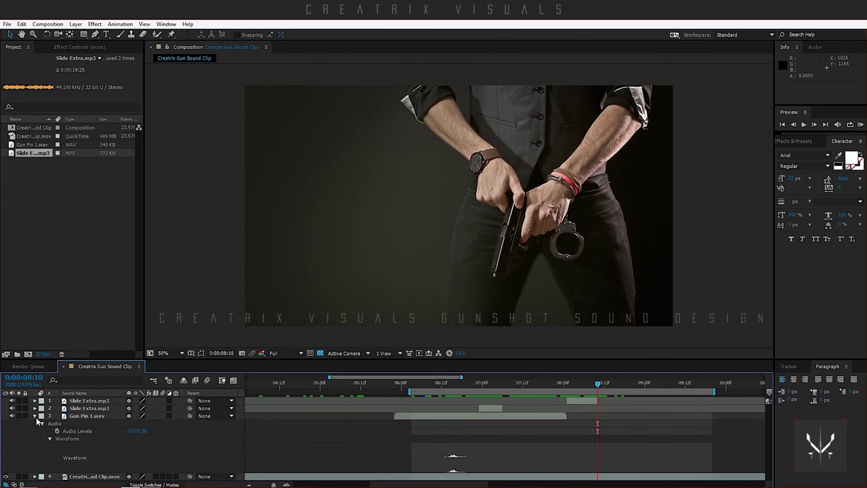
pyautogui.click(35, 416)
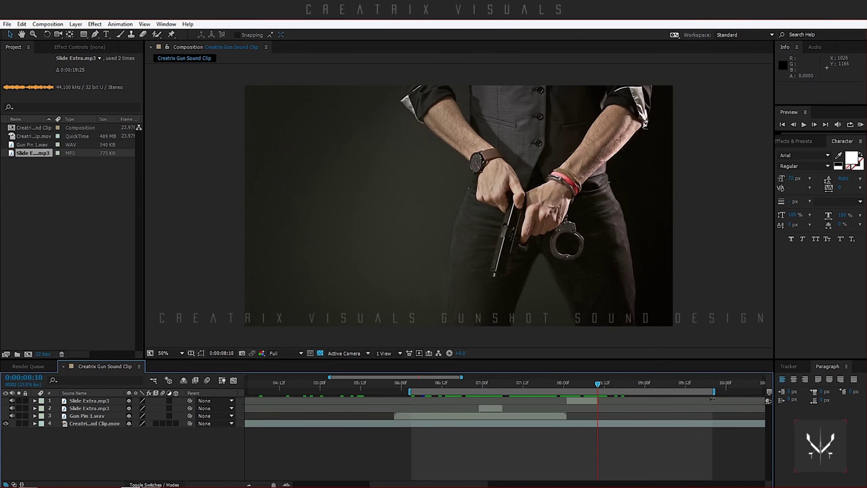
pyautogui.moveTo(714, 392); pyautogui.dragTo(675, 392)
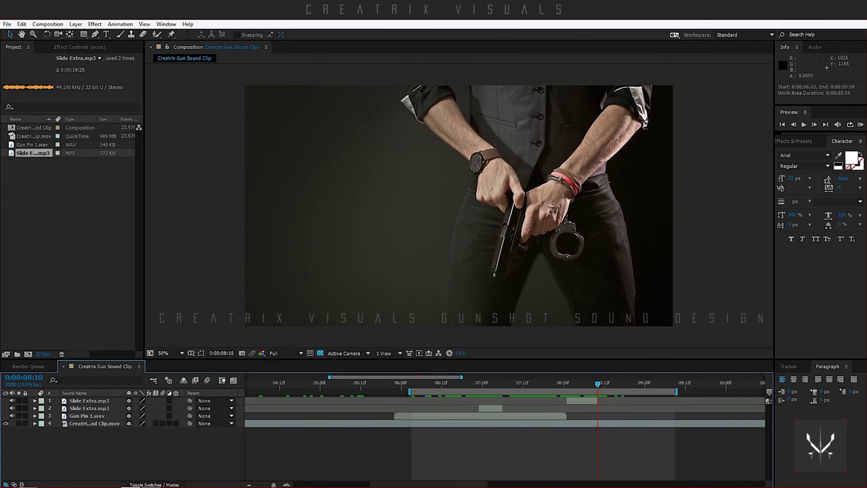
pyautogui.click(860, 125)
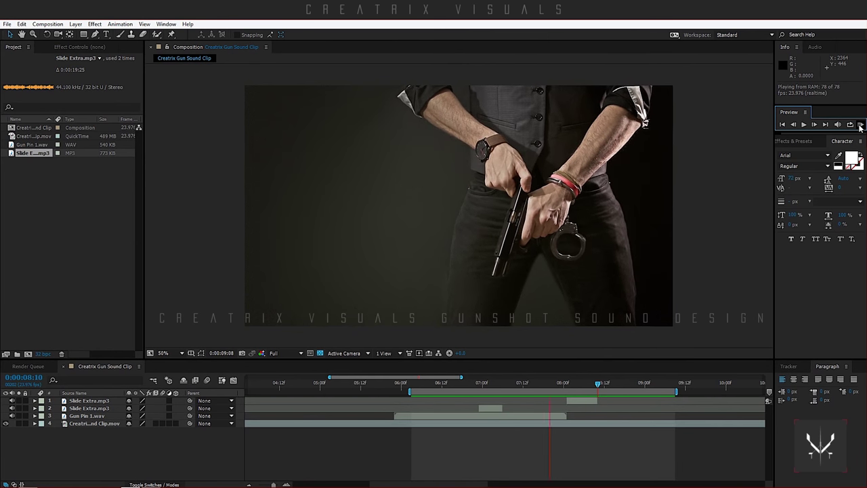
pyautogui.click(860, 127)
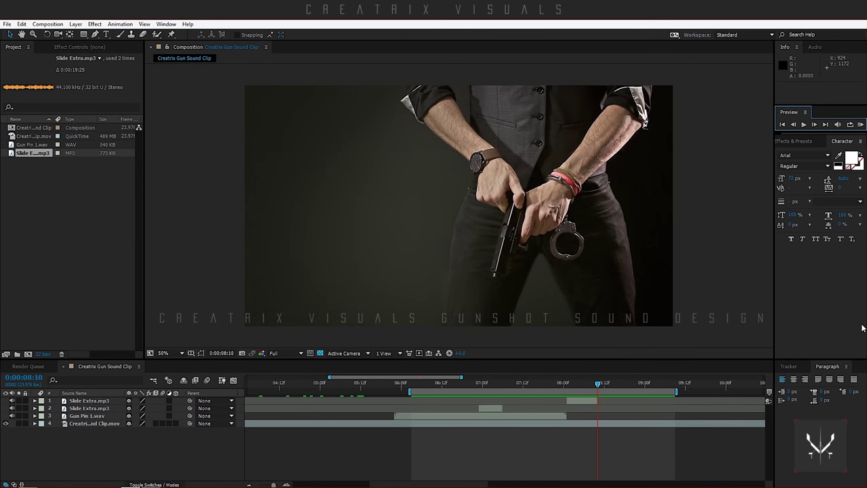
pyautogui.moveTo(410, 391); pyautogui.dragTo(396, 392)
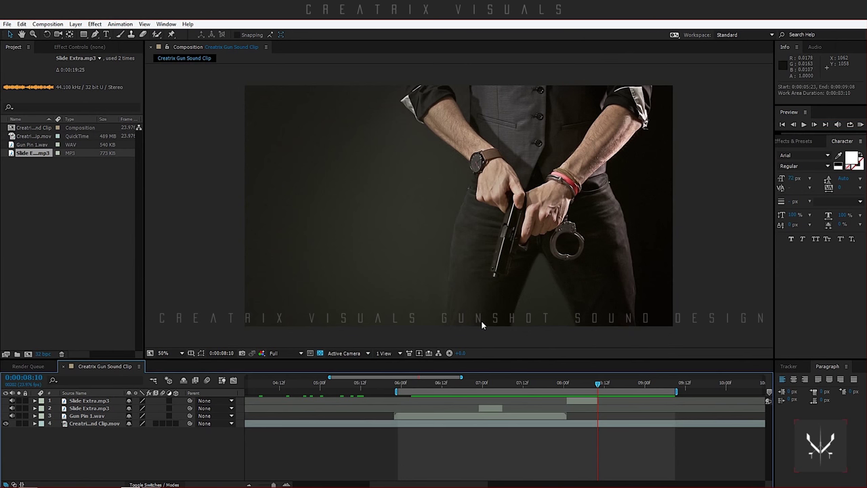
pyautogui.click(859, 125)
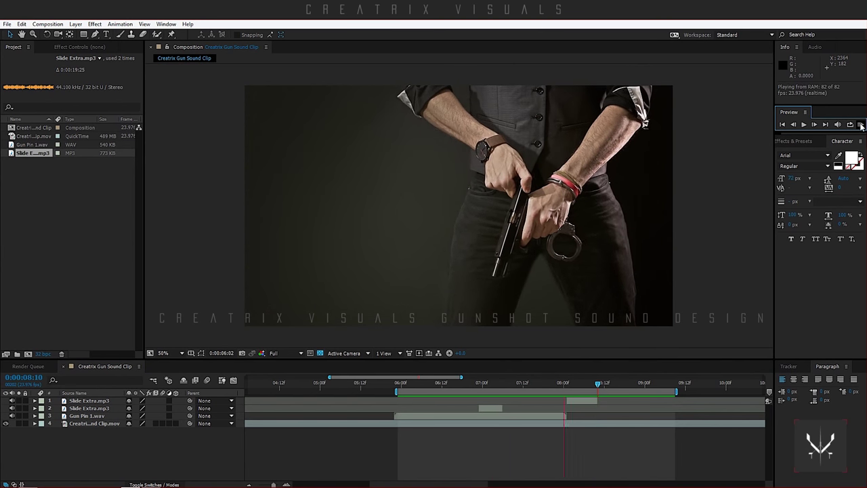
# Step: Find the aiming move around 0:00:12:07, shift the work area to span 0:00:10:19 to 0:00:14:04, and play the footage
pyautogui.click(302, 396)
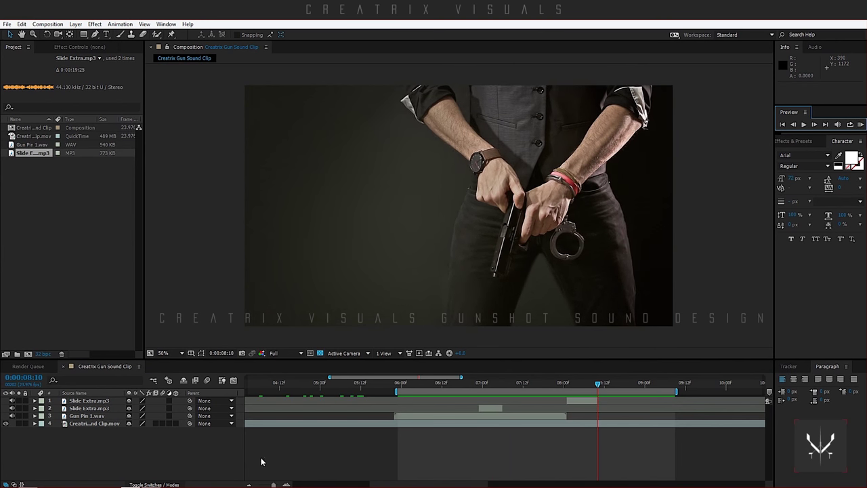
pyautogui.click(249, 484)
pyautogui.click(250, 485)
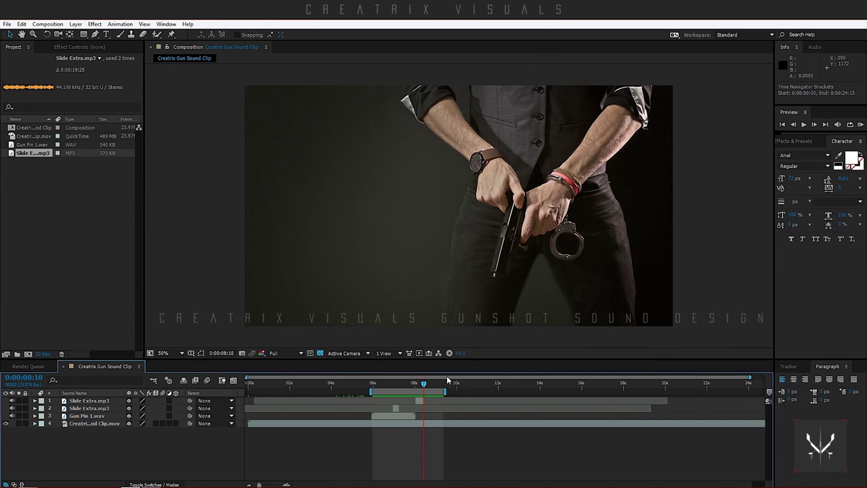
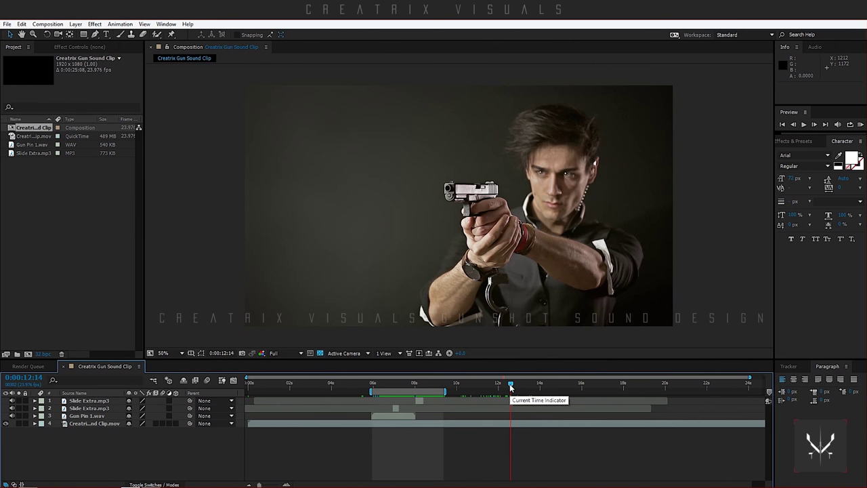
pyautogui.moveTo(508, 386)
pyautogui.mouseDown()
pyautogui.moveTo(494, 388)
pyautogui.moveTo(503, 393)
pyautogui.mouseUp()
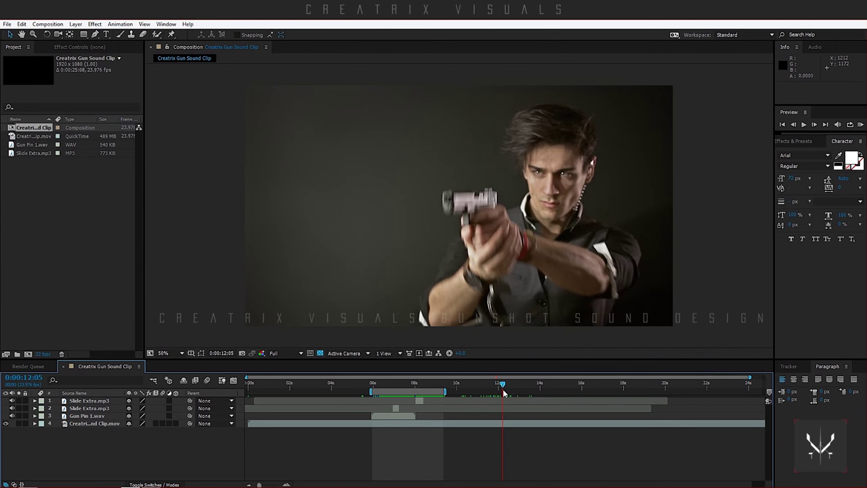
pyautogui.moveTo(503, 392)
pyautogui.mouseDown()
pyautogui.moveTo(495, 391)
pyautogui.moveTo(504, 391)
pyautogui.mouseUp()
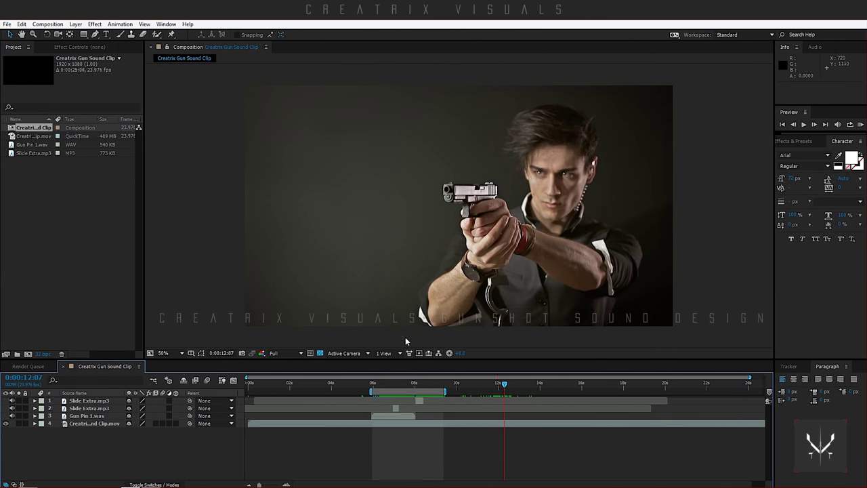
pyautogui.moveTo(407, 392); pyautogui.dragTo(509, 392)
pyautogui.click(481, 384)
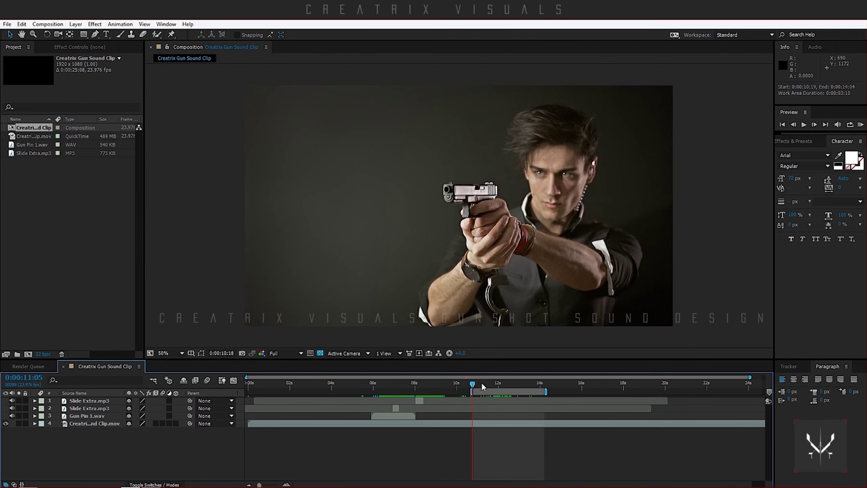
pyautogui.press('space')
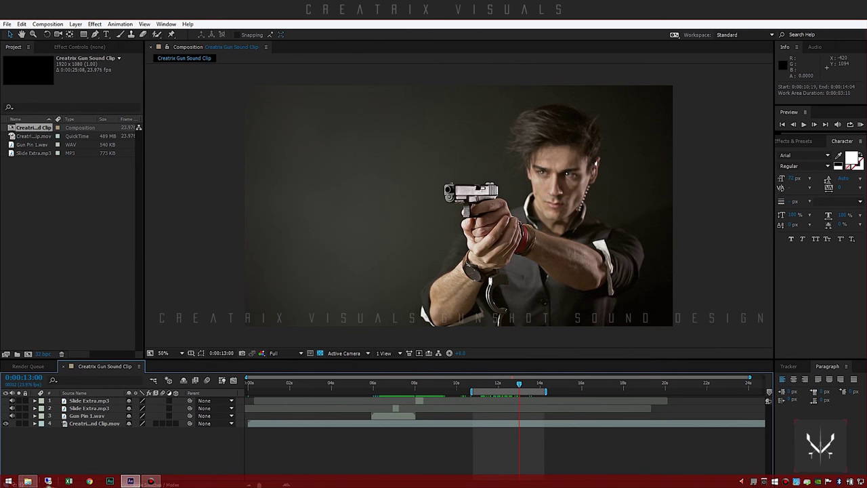
# Step: Import Gun Power Move.wav from the Gun Foley folder and place it as the top layer starting at 0:00:12:12
pyautogui.click(27, 480)
pyautogui.click(467, 313)
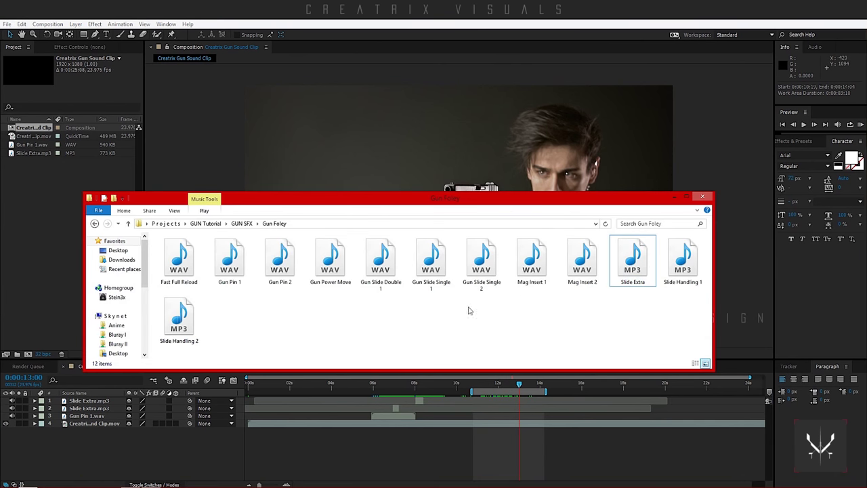
pyautogui.click(324, 283)
pyautogui.moveTo(337, 273); pyautogui.dragTo(82, 379)
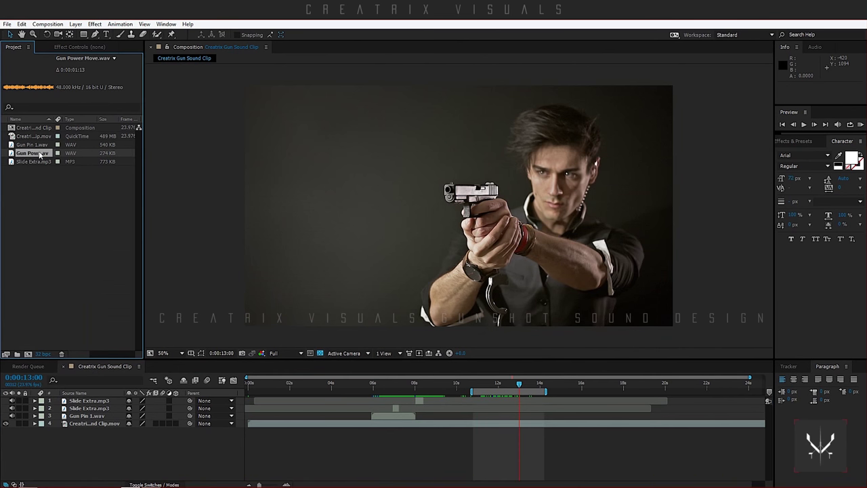
pyautogui.moveTo(41, 155); pyautogui.dragTo(68, 398)
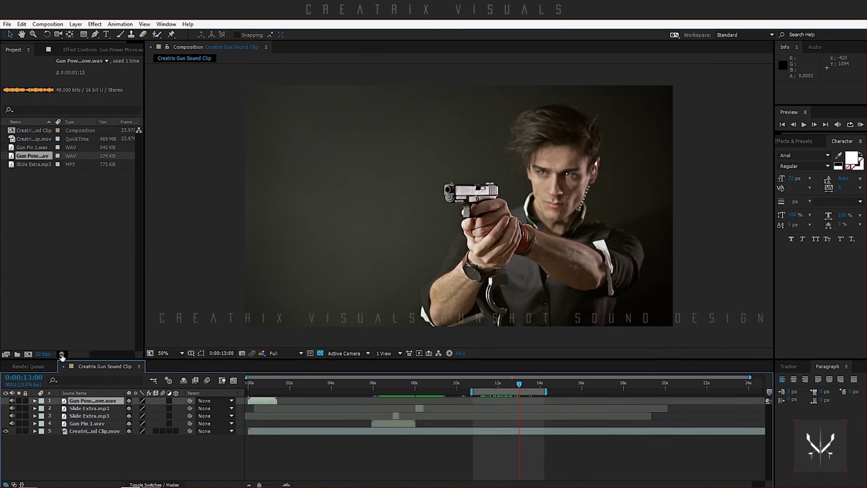
pyautogui.moveTo(254, 401); pyautogui.dragTo(513, 408)
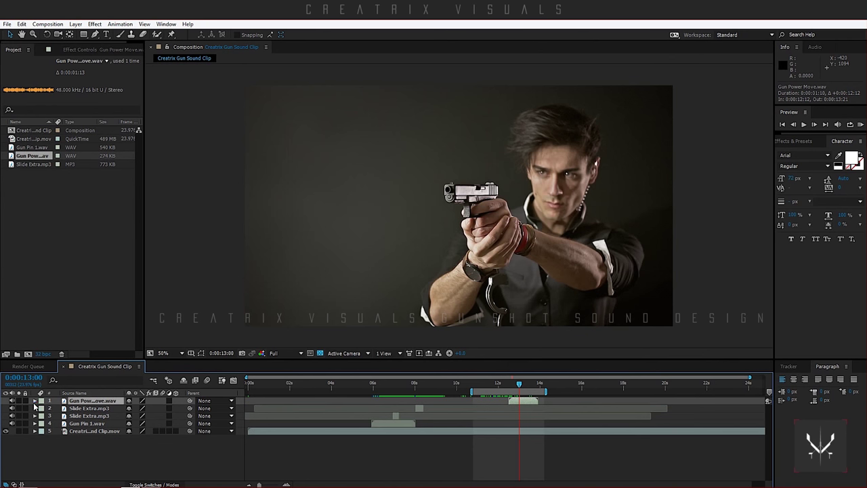
# Step: Reveal the Gun Power Move.wav waveform, then shift and trim the layer so it runs from 0:00:12:05 to 0:00:13:12
pyautogui.click(35, 400)
pyautogui.click(42, 409)
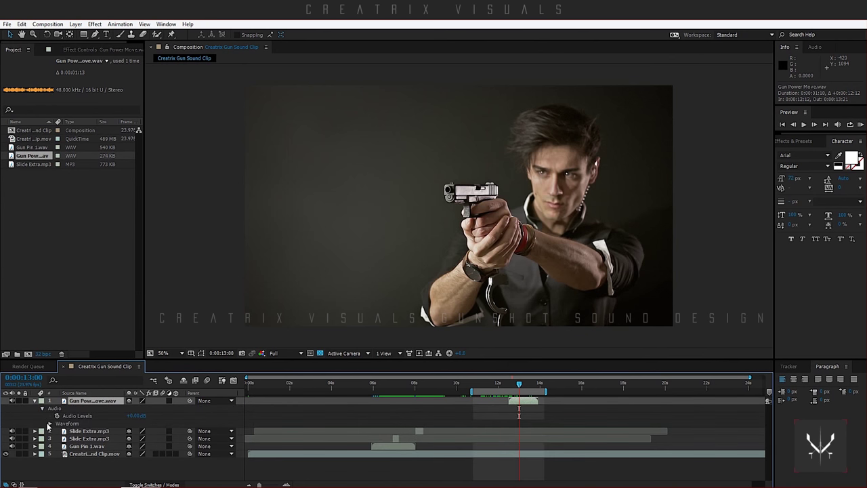
pyautogui.click(49, 423)
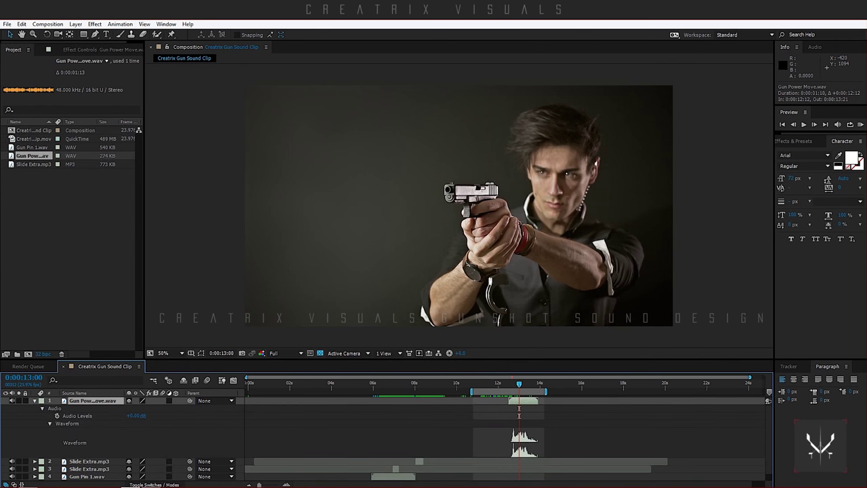
pyautogui.click(286, 483)
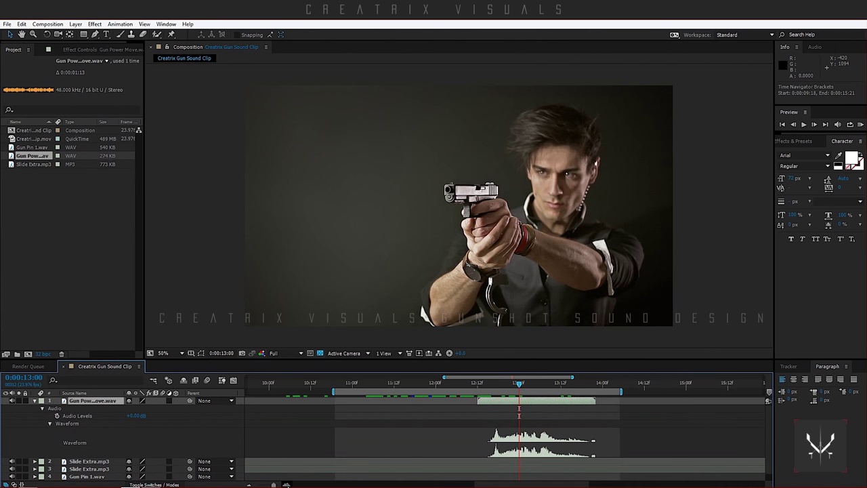
pyautogui.click(516, 383)
pyautogui.moveTo(593, 400); pyautogui.dragTo(565, 400)
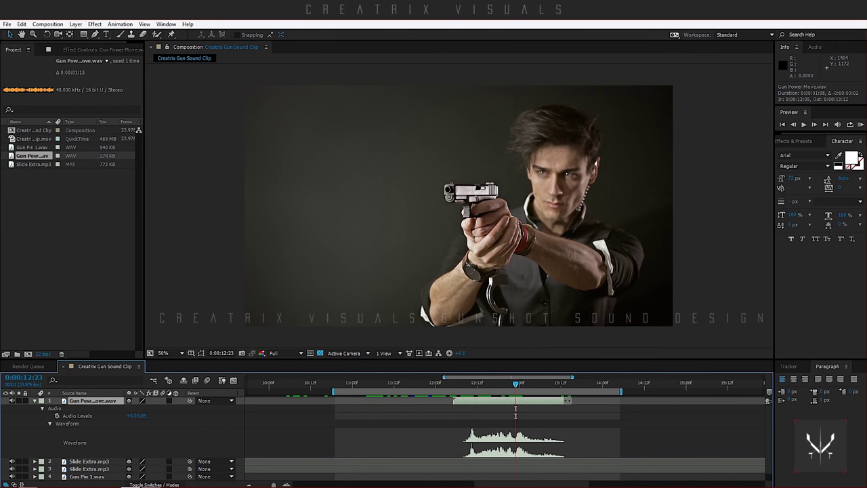
# Step: Fade in Gun Power Move.wav with Audio Levels keyframes of -48 dB at 0:00:12:10 and 0 dB at 0:00:12:15
pyautogui.click(488, 383)
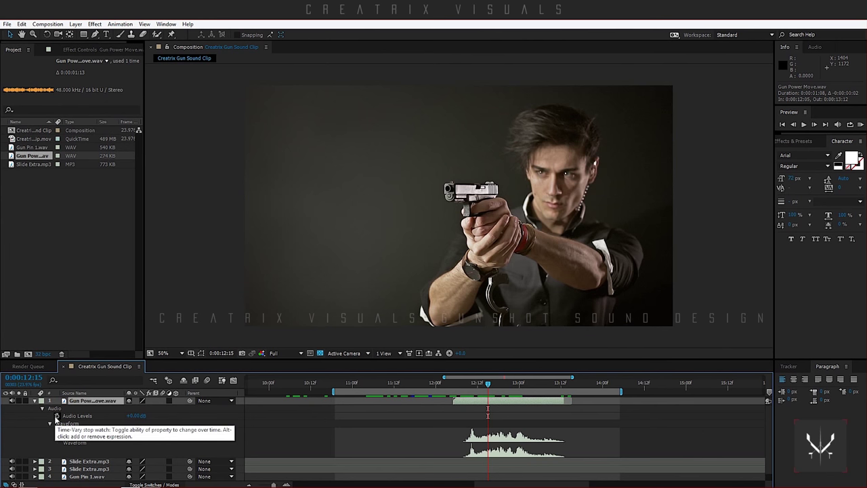
pyautogui.click(56, 415)
pyautogui.click(471, 383)
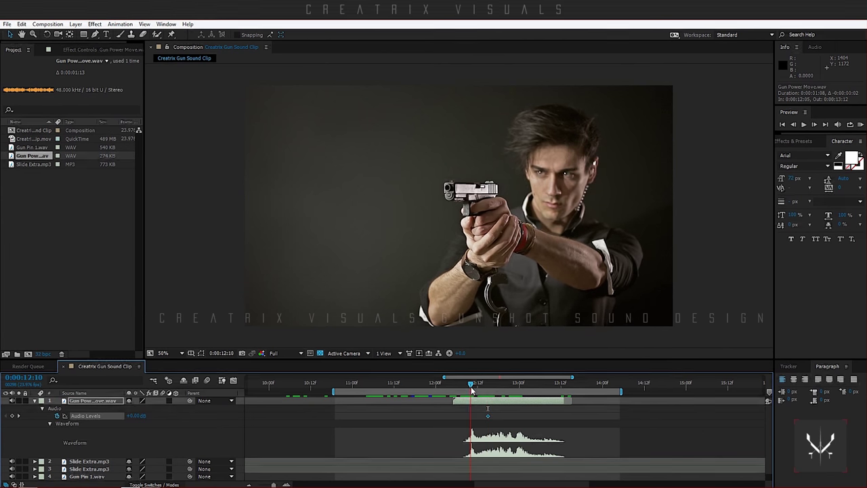
pyautogui.moveTo(137, 415); pyautogui.dragTo(88, 415)
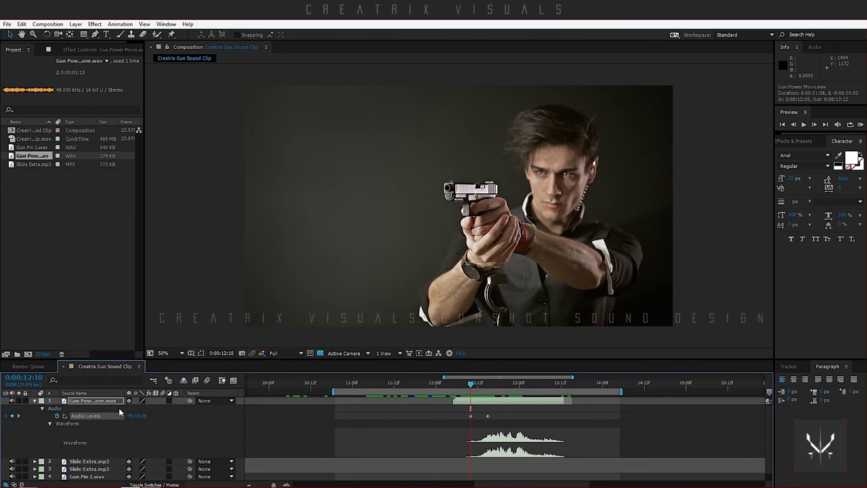
# Step: Move the Gun Power Move.wav layer one second earlier to start at 0:00:11:05, and extend the work area's end to 0:00:20:19
pyautogui.moveTo(357, 386); pyautogui.dragTo(467, 386)
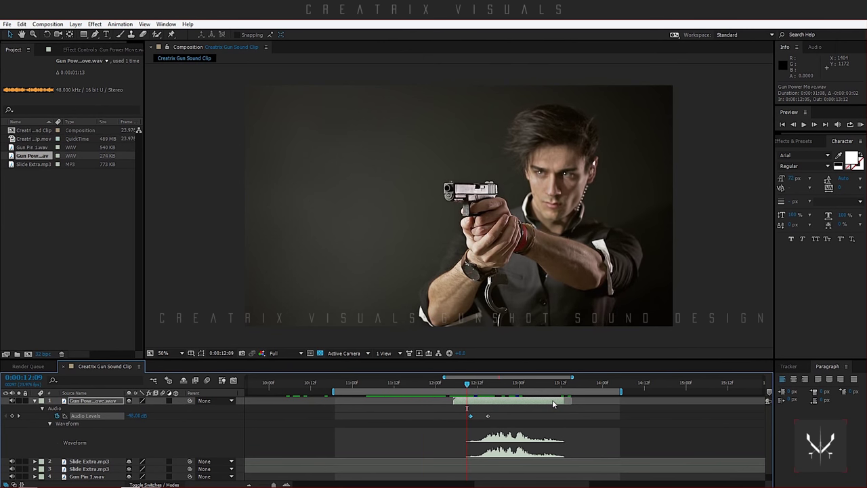
pyautogui.moveTo(554, 401); pyautogui.dragTo(468, 405)
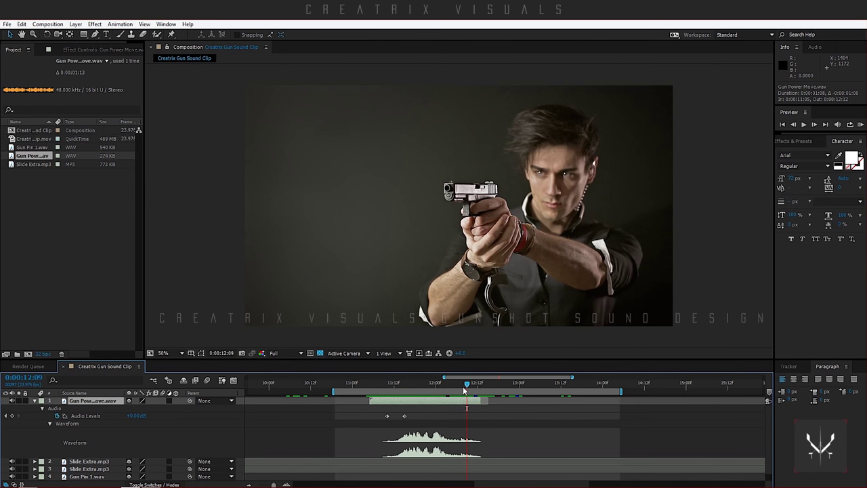
pyautogui.moveTo(467, 385); pyautogui.dragTo(387, 391)
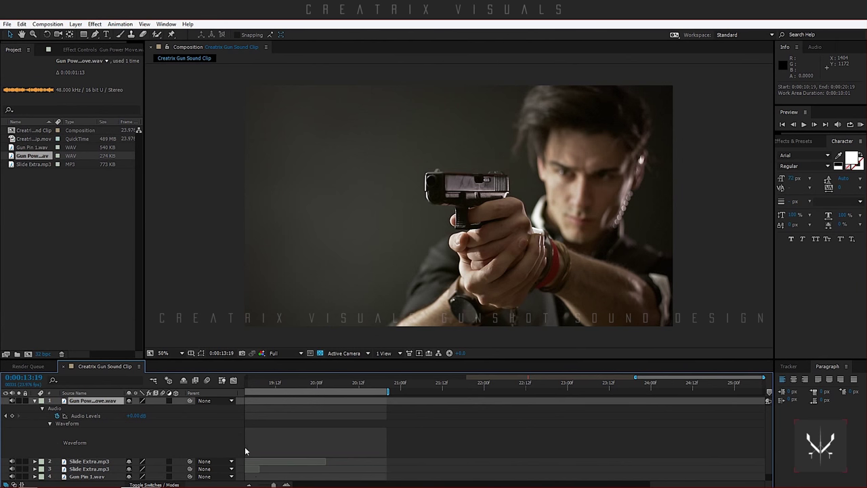
# Step: Set the current time to 0:00:14:04, the first frame where the muzzle flash appears
pyautogui.click(256, 483)
pyautogui.click(256, 482)
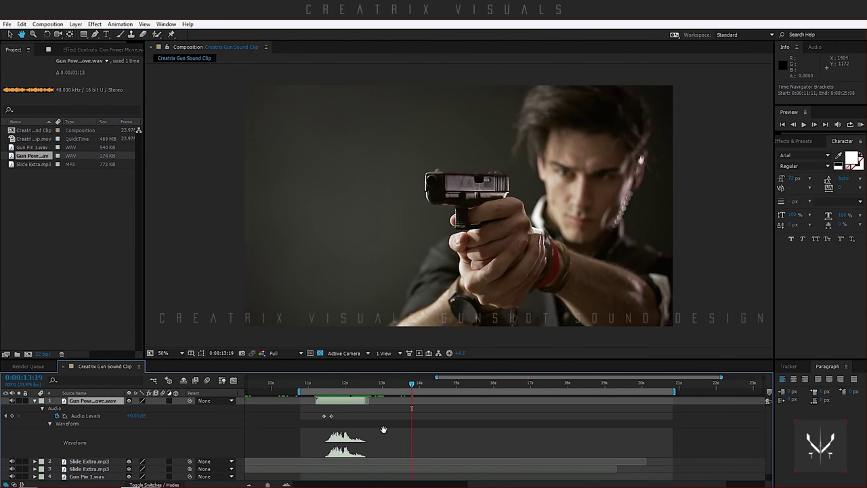
pyautogui.moveTo(416, 385); pyautogui.dragTo(436, 380)
pyautogui.press('pageup')
pyautogui.press('pageup')
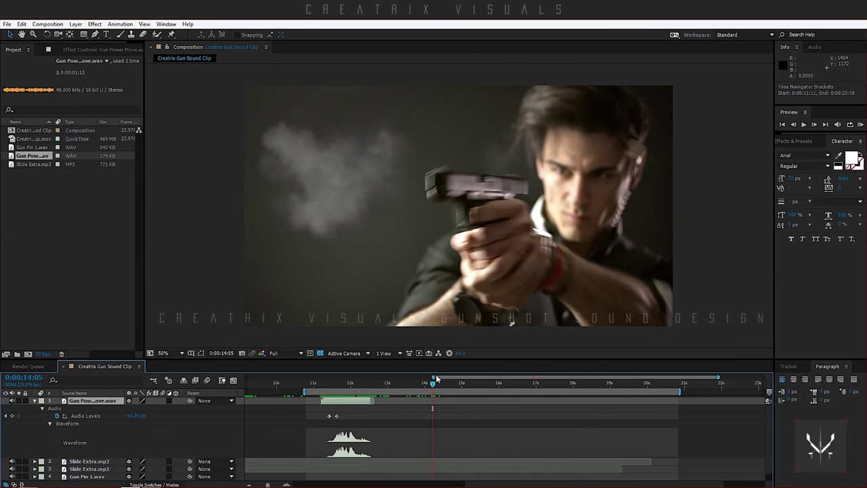
pyautogui.press('pageup')
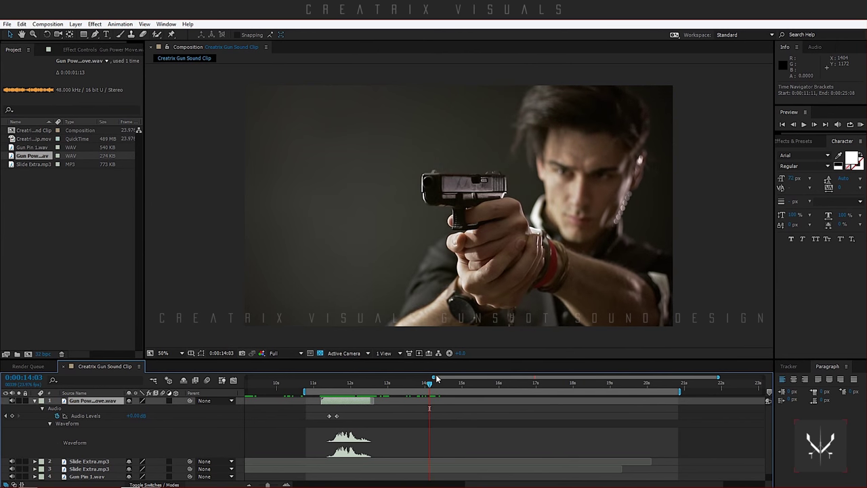
pyautogui.press('pagedown')
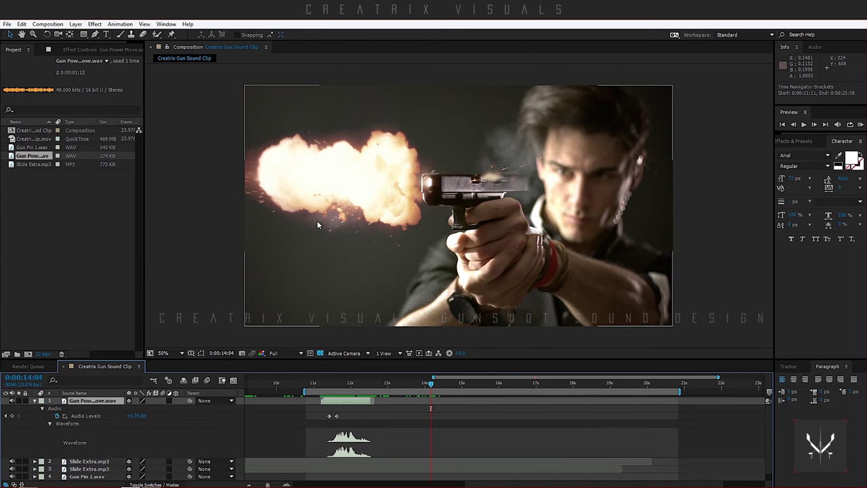
# Step: Import Gun Shot Metalic 2.wav into the project from the M9 Gun Shot folder
pyautogui.click(27, 481)
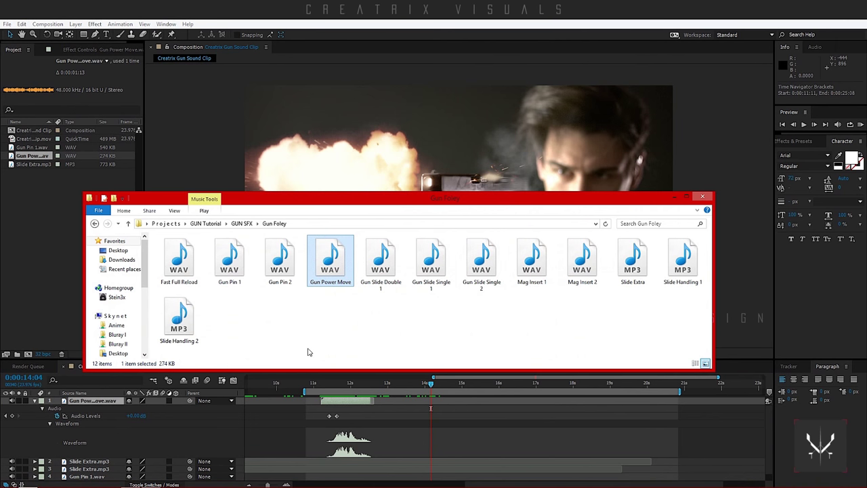
pyautogui.hotkey('alt', 'Up')
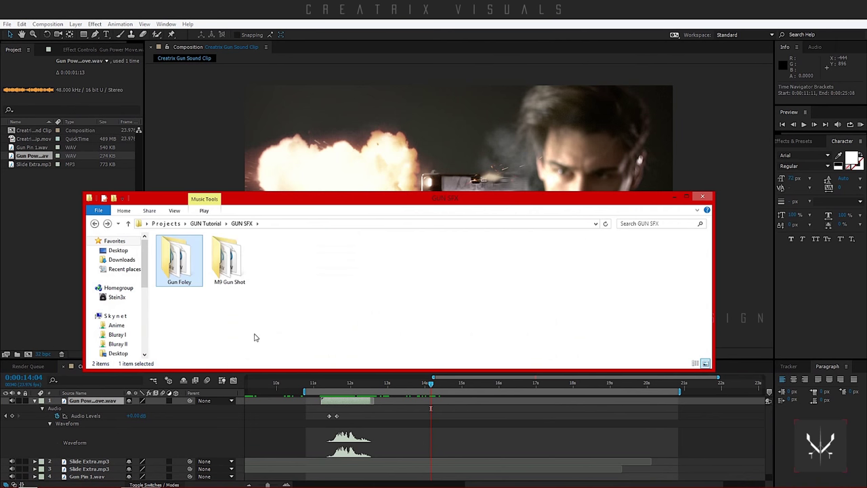
pyautogui.doubleClick(233, 277)
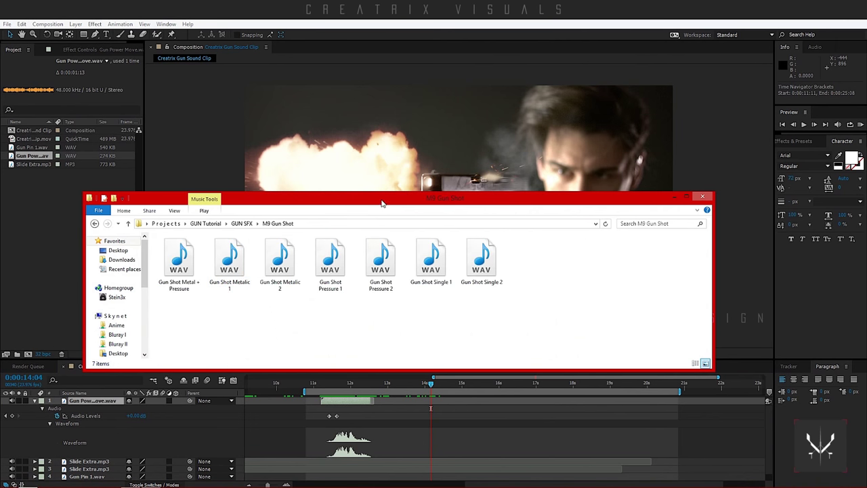
pyautogui.moveTo(384, 203); pyautogui.dragTo(384, 251)
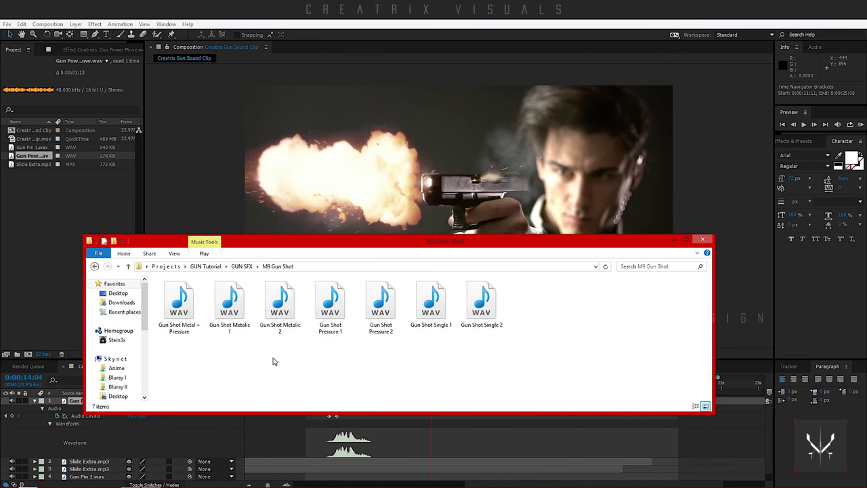
pyautogui.click(285, 321)
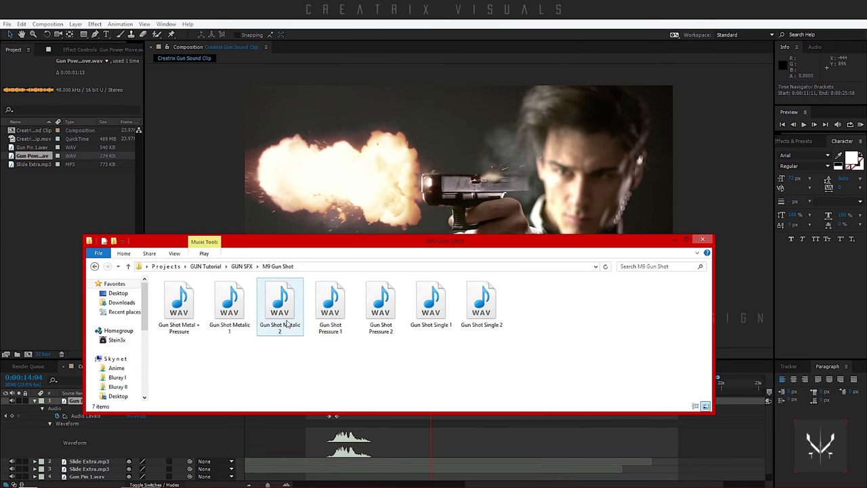
pyautogui.moveTo(288, 299); pyautogui.dragTo(54, 249)
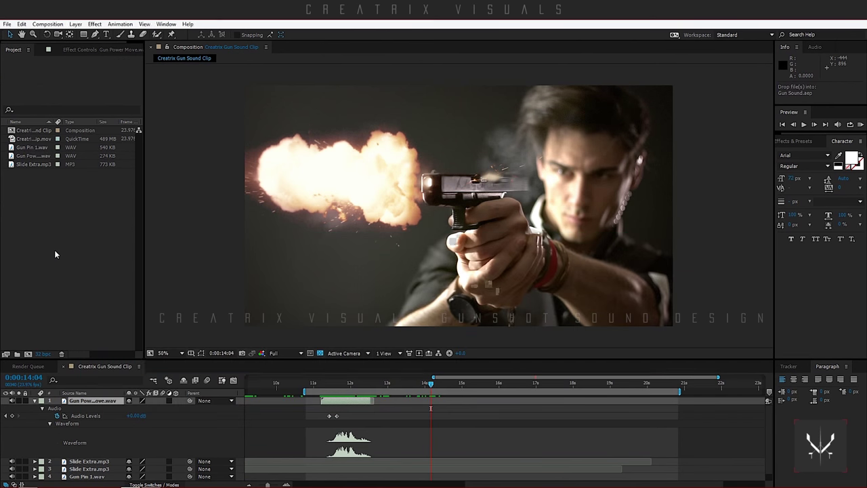
# Step: Add Gun Shot Metalic 2.wav as the top layer and move it to start at 0:00:14:03, just before the muzzle flash
pyautogui.moveTo(35, 168); pyautogui.dragTo(82, 400)
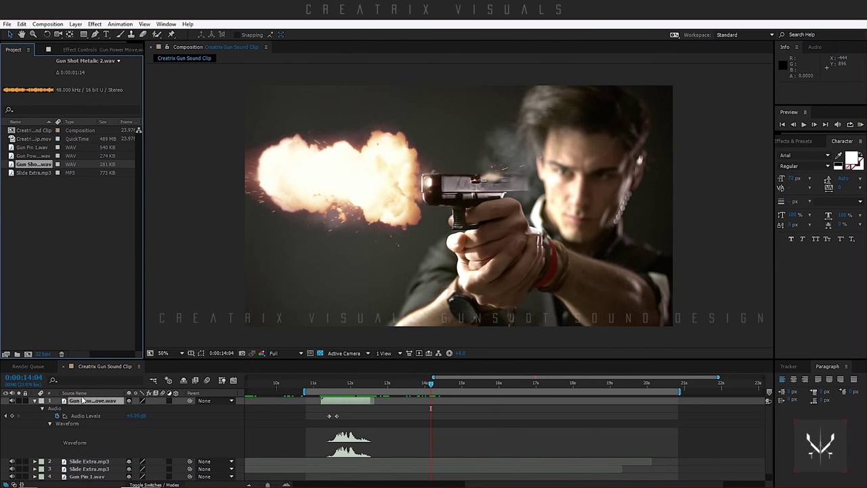
pyautogui.moveTo(44, 165); pyautogui.dragTo(76, 401)
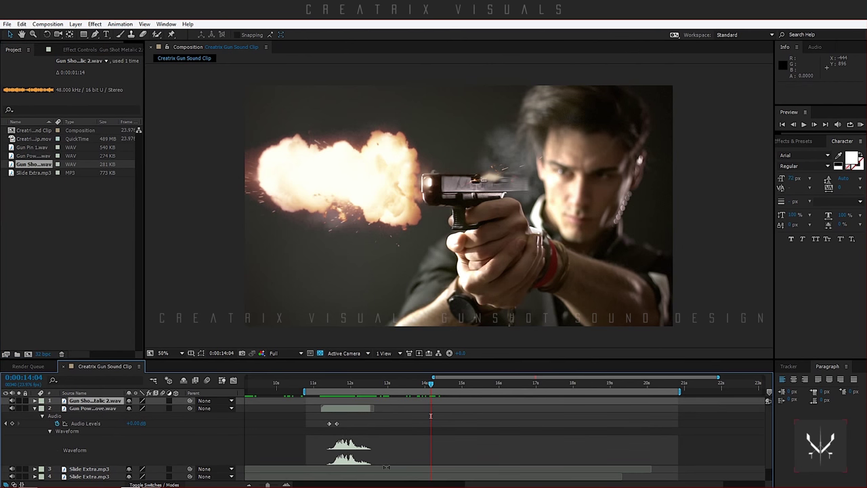
pyautogui.hscroll(-10, 388, 448)
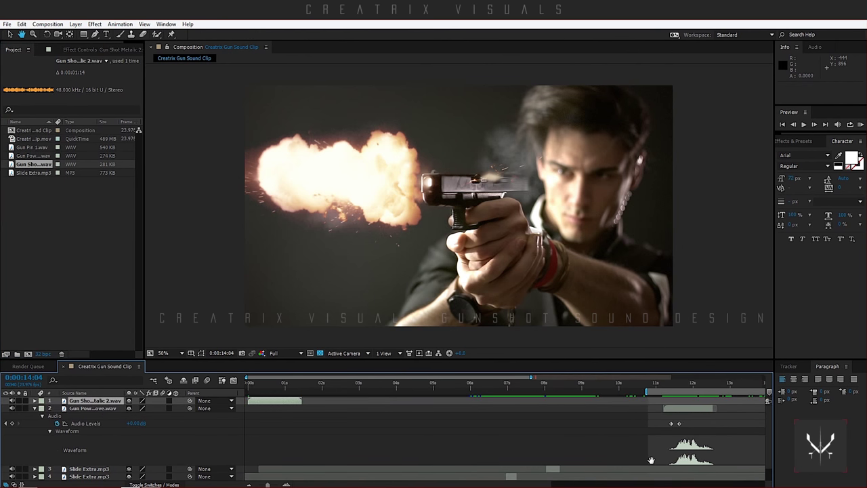
pyautogui.moveTo(287, 406); pyautogui.dragTo(686, 413)
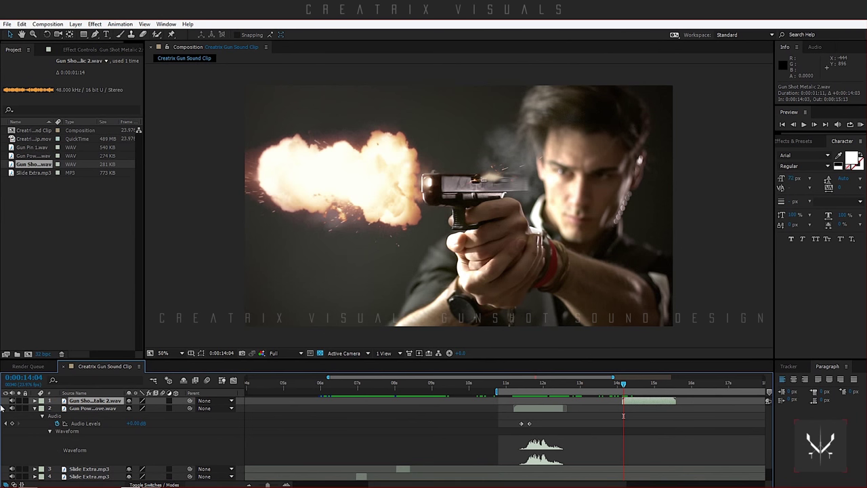
# Step: Show the waveform of the Gun Shot Metalic 2.wav layer and move the layer two frames earlier to start at 0:00:14:01
pyautogui.click(35, 400)
pyautogui.click(42, 408)
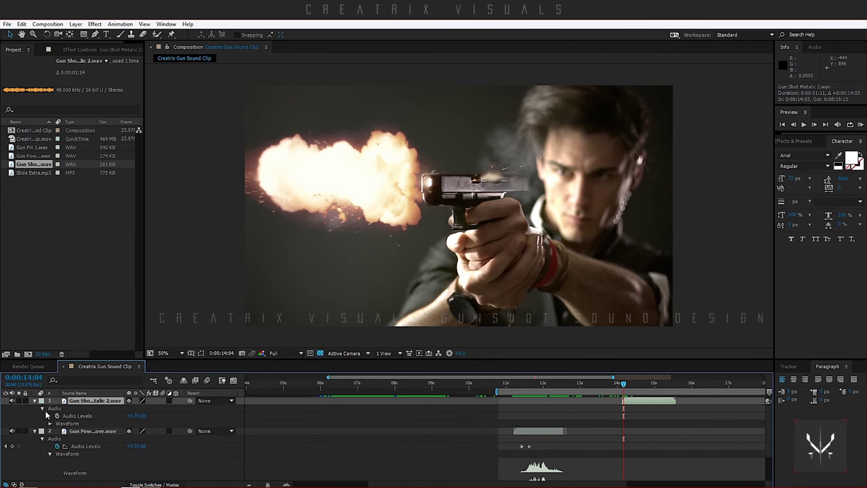
pyautogui.click(52, 428)
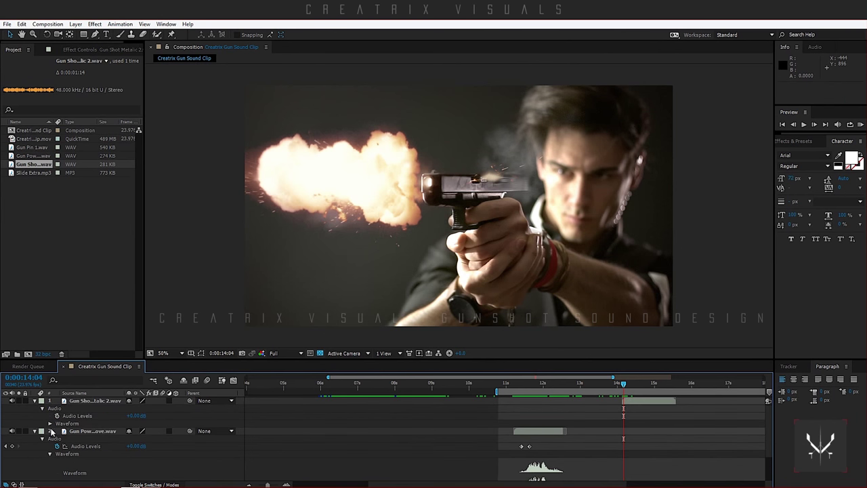
pyautogui.click(49, 423)
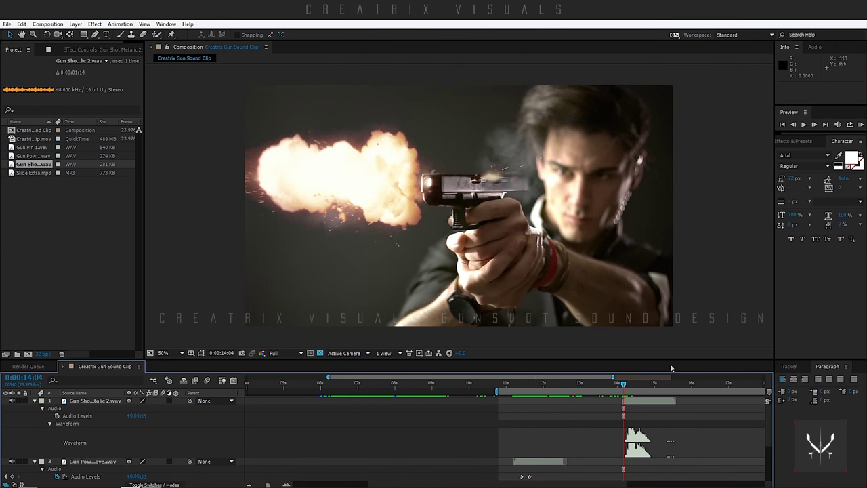
pyautogui.moveTo(653, 404); pyautogui.dragTo(653, 402)
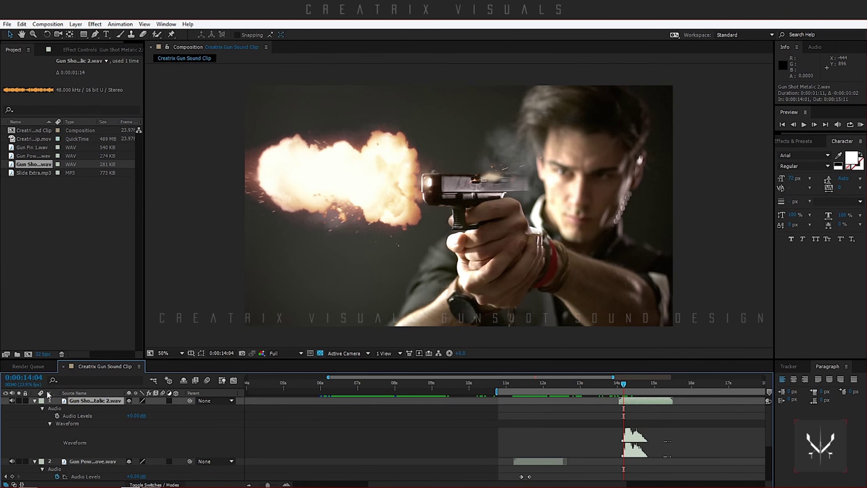
# Step: Duplicate the Gun Shot Metalic 2.wav layer and move the copy to start at 0:00:14:09, matching its sound to the muzzle flash at 0:00:14:12
pyautogui.hscroll(5, 691, 407)
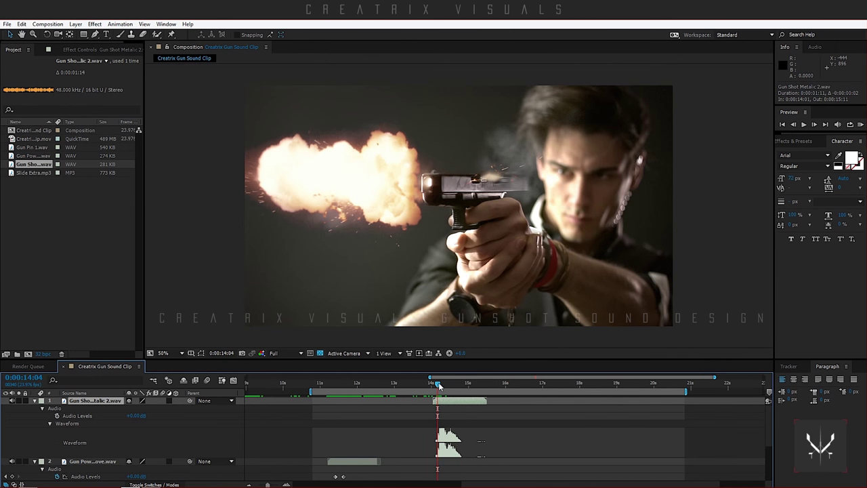
pyautogui.moveTo(446, 383)
pyautogui.mouseDown()
pyautogui.moveTo(481, 393)
pyautogui.moveTo(454, 391)
pyautogui.mouseUp()
pyautogui.press('space')
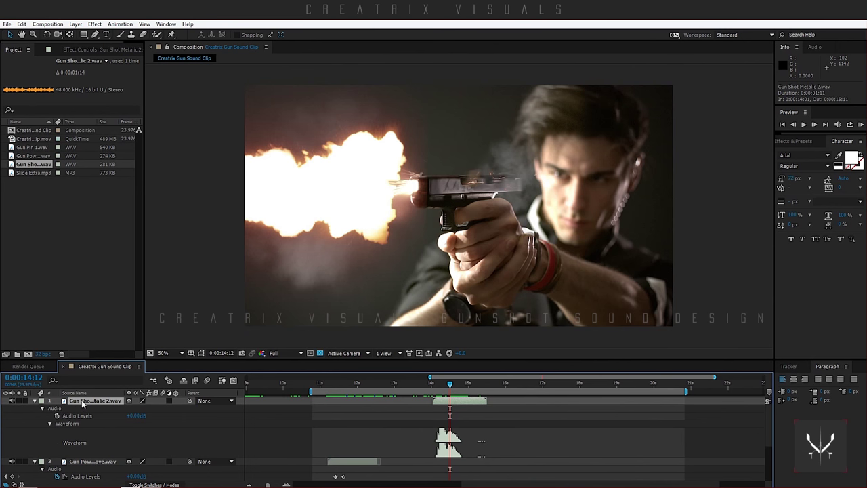
pyautogui.hotkey('ctrl', 'd')
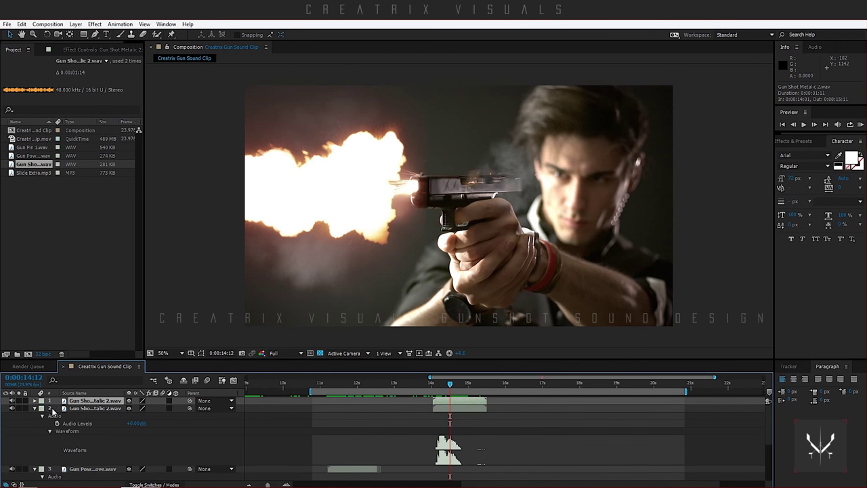
pyautogui.hotkey('ctrl', ']')
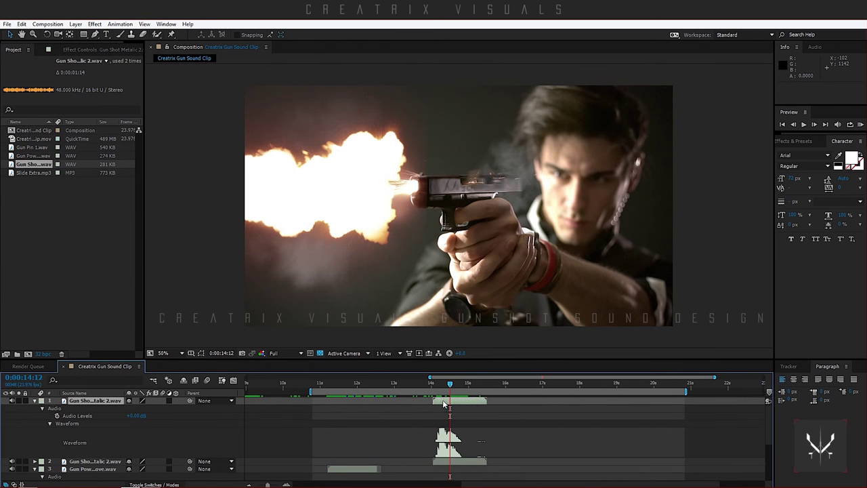
pyautogui.moveTo(443, 401); pyautogui.dragTo(453, 402)
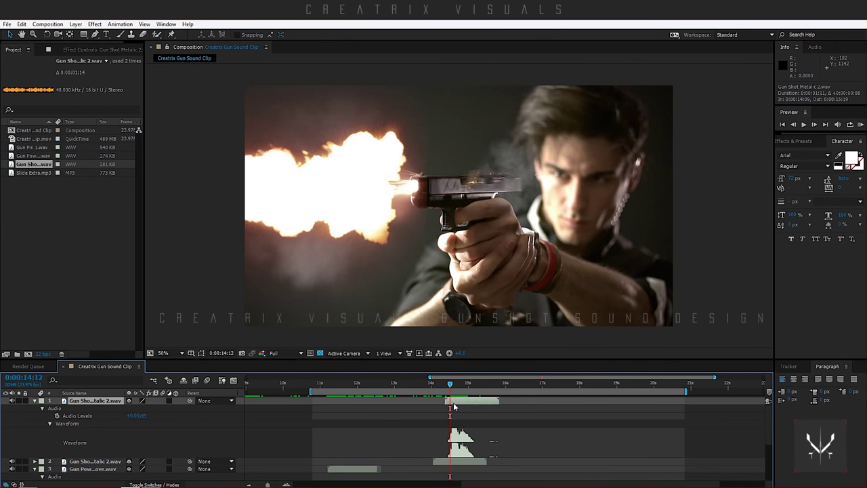
# Step: Time-stretch the duplicated gunshot layer to a stretch factor of 90, holding its in-point in place
pyautogui.rightClick(460, 399)
pyautogui.moveTo(494, 104)
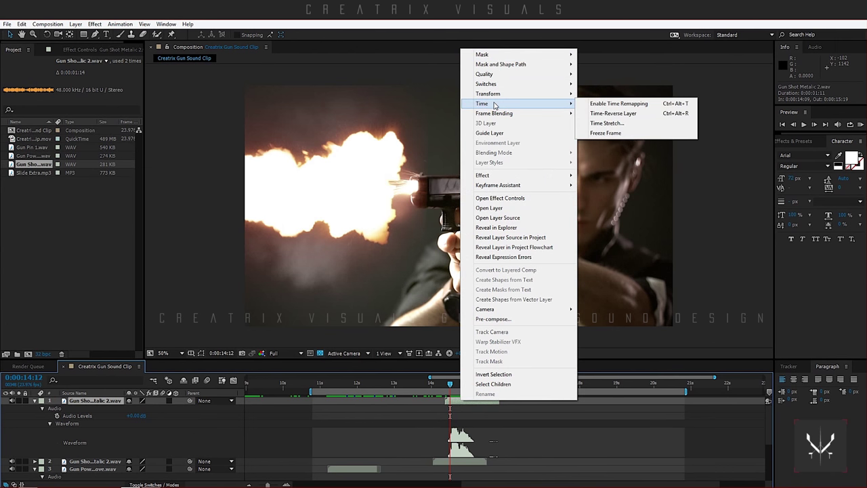
pyautogui.click(606, 123)
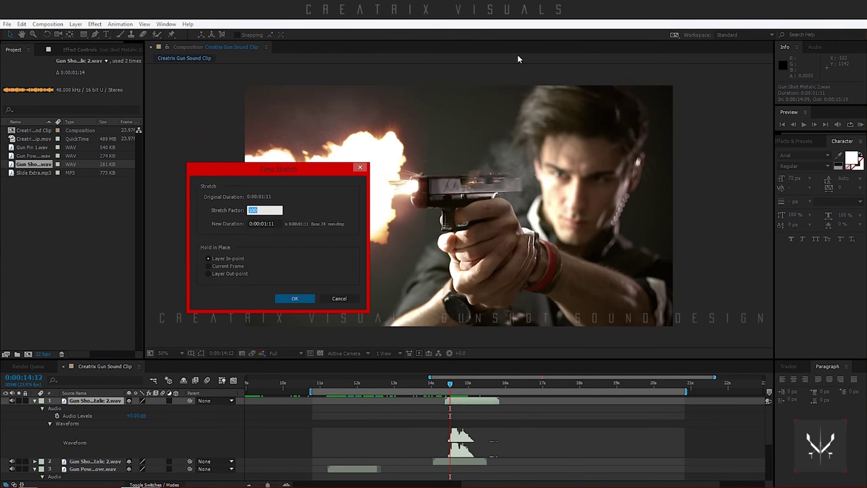
pyautogui.write('90')
pyautogui.press('Return')
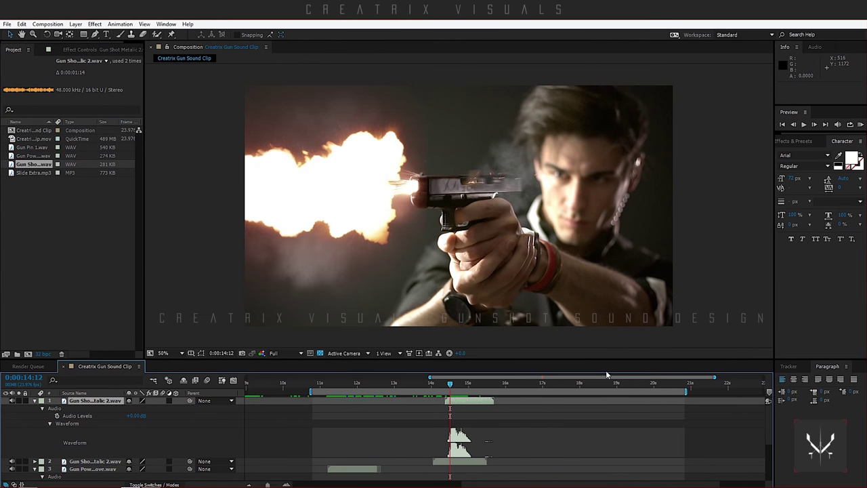
# Step: Shorten the work area's end to 0:00:16:07 and collapse the properties of the expanded gunshot and Gun Power Move.wav layers
pyautogui.moveTo(685, 391); pyautogui.dragTo(518, 391)
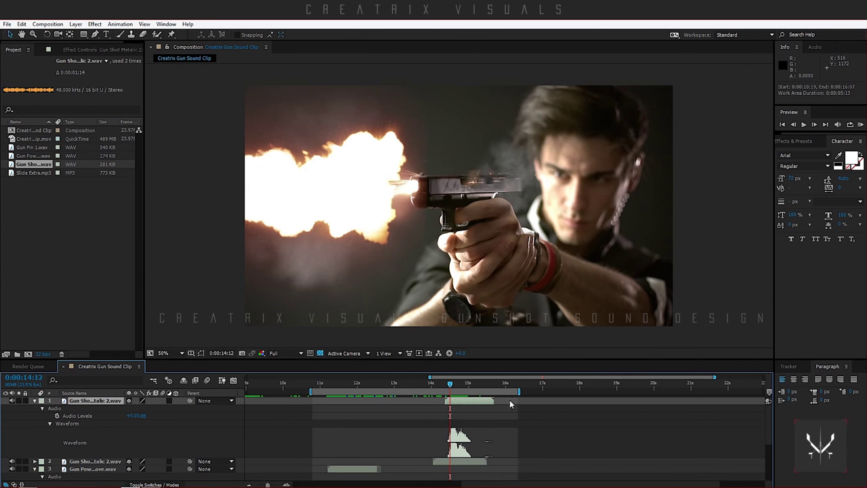
pyautogui.click(35, 400)
pyautogui.click(36, 416)
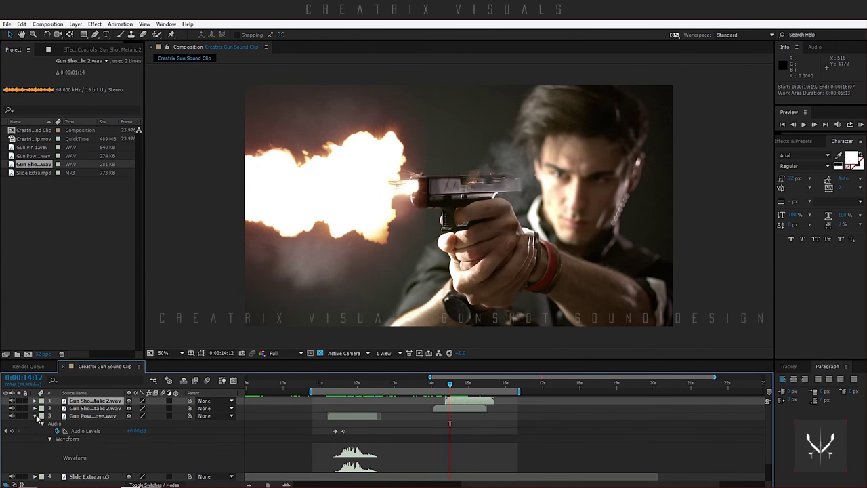
pyautogui.click(35, 417)
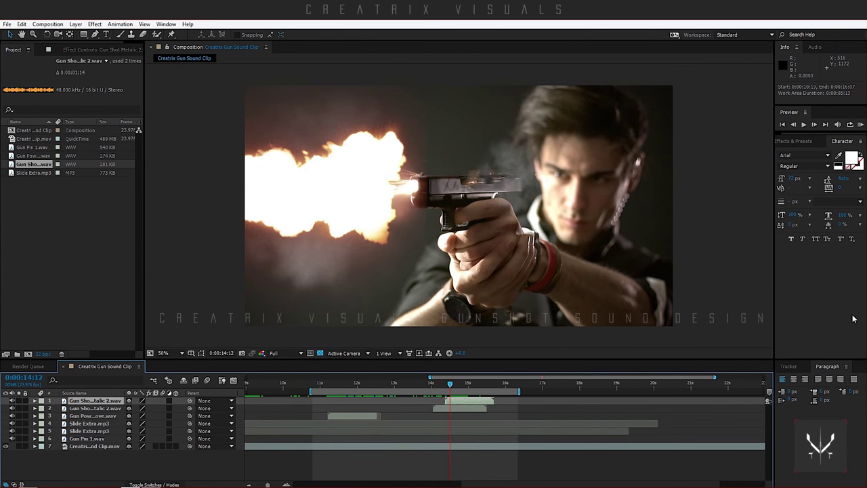
# Step: Preview the work area with sound and move the current time to 0:00:11:17
pyautogui.click(860, 125)
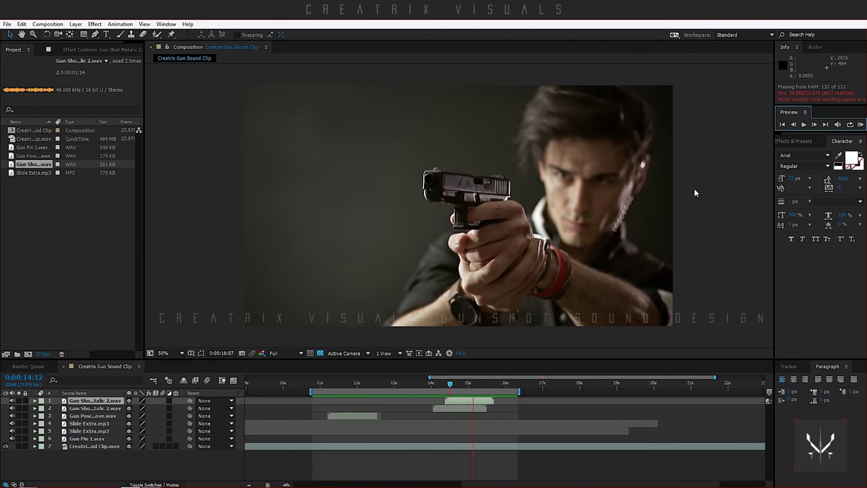
pyautogui.press('space')
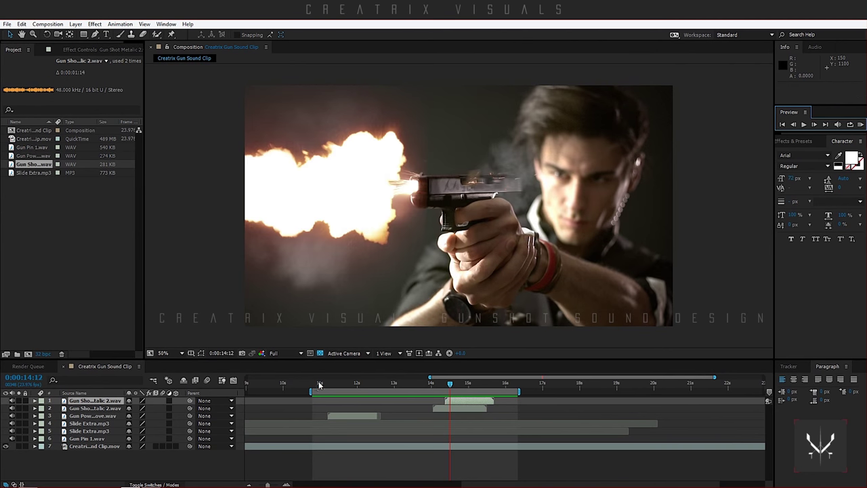
pyautogui.moveTo(320, 384); pyautogui.dragTo(346, 384)
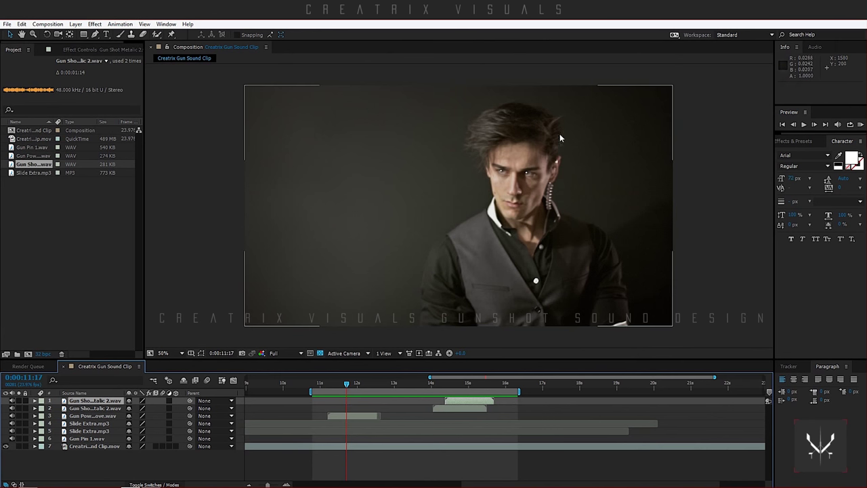
# Step: Set the composition preview resolution to Half and preview the work area again with sound
pyautogui.click(300, 355)
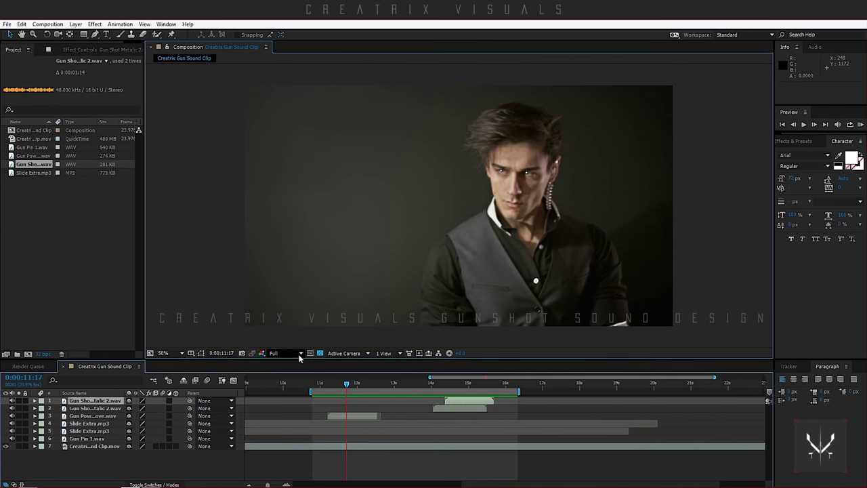
pyautogui.click(300, 353)
pyautogui.click(290, 387)
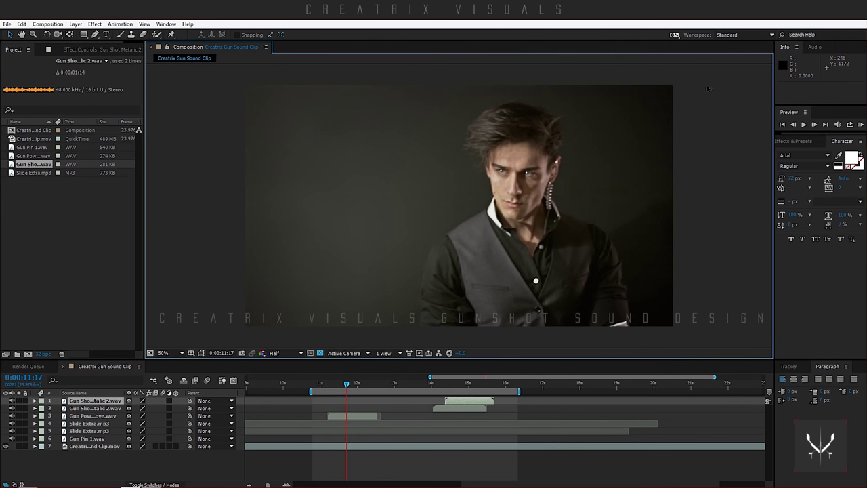
pyautogui.click(860, 125)
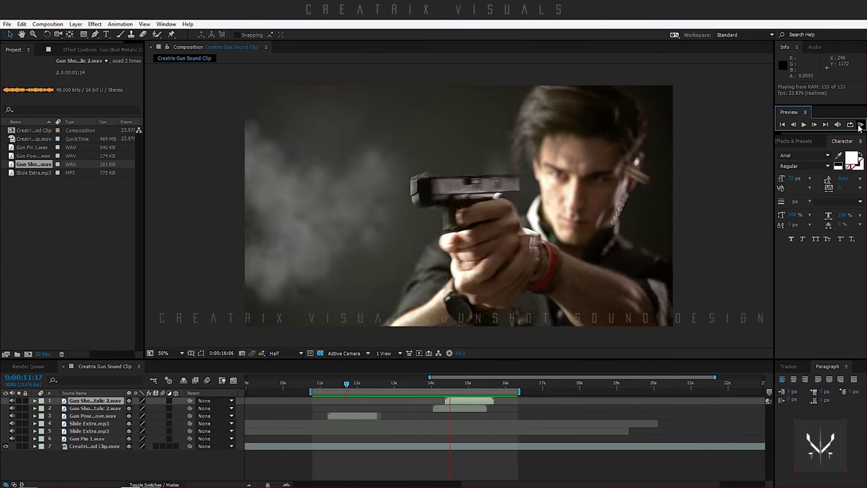
pyautogui.click(860, 124)
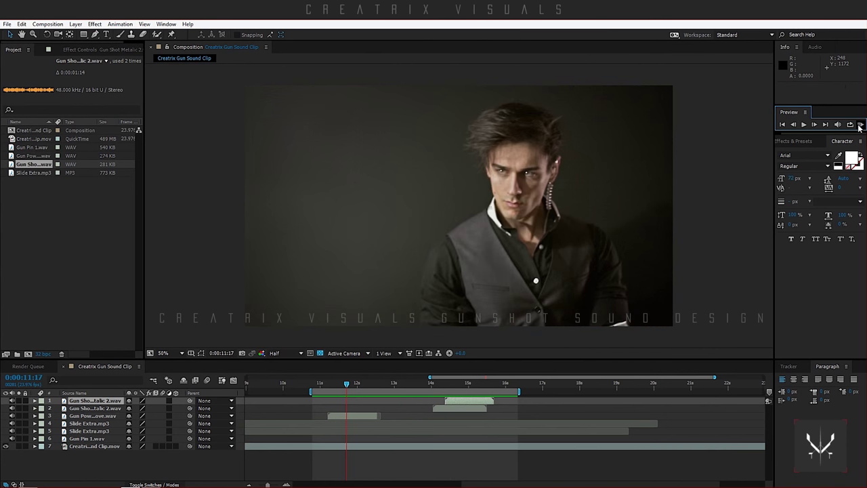
# Step: Check the gunshot timing, set the current time to 0:00:11:12, and move the Gun Power Move.wav layer six frames later to start at 0:00:11:11
pyautogui.click(435, 382)
pyautogui.moveTo(434, 382); pyautogui.dragTo(451, 385)
pyautogui.moveTo(324, 386); pyautogui.dragTo(338, 385)
pyautogui.moveTo(359, 418); pyautogui.dragTo(367, 420)
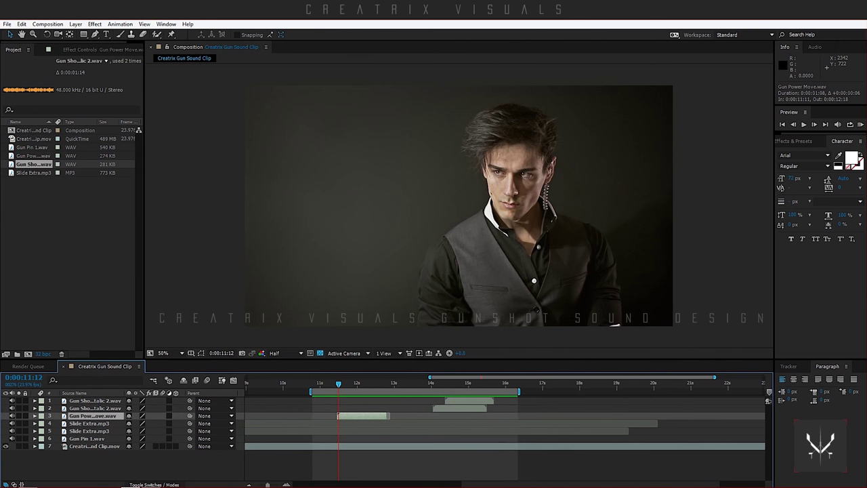
# Step: Preview the Gun Power Move.wav timing and move that layer two more frames later to start at 0:00:11:13
pyautogui.click(860, 125)
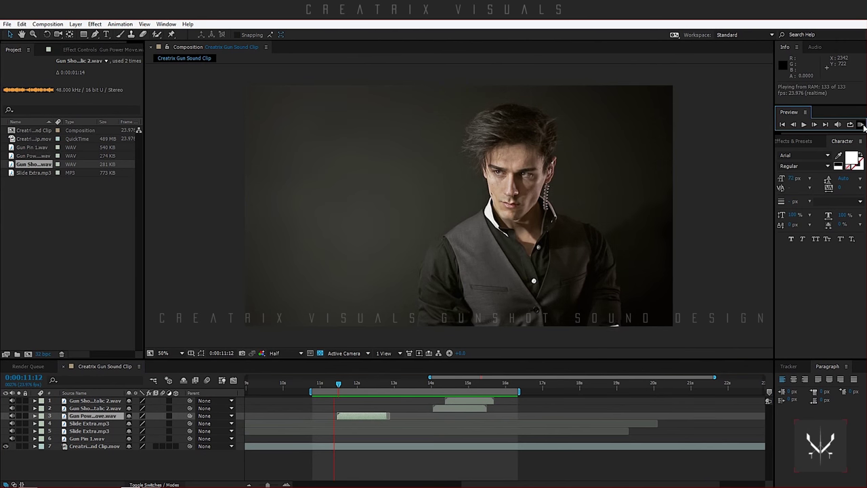
pyautogui.press('space')
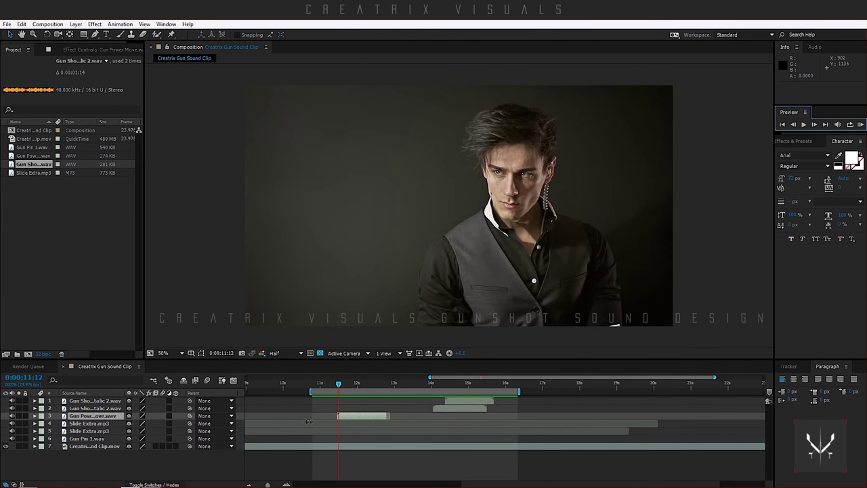
pyautogui.click(369, 417)
pyautogui.moveTo(369, 416); pyautogui.dragTo(371, 417)
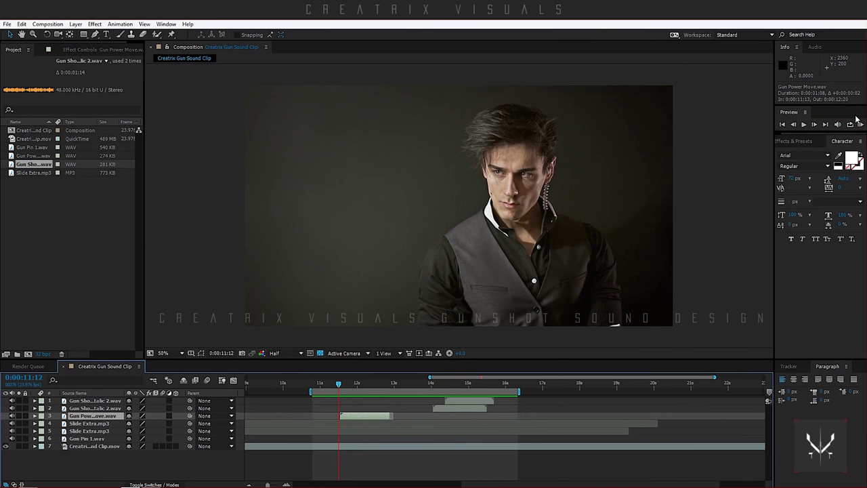
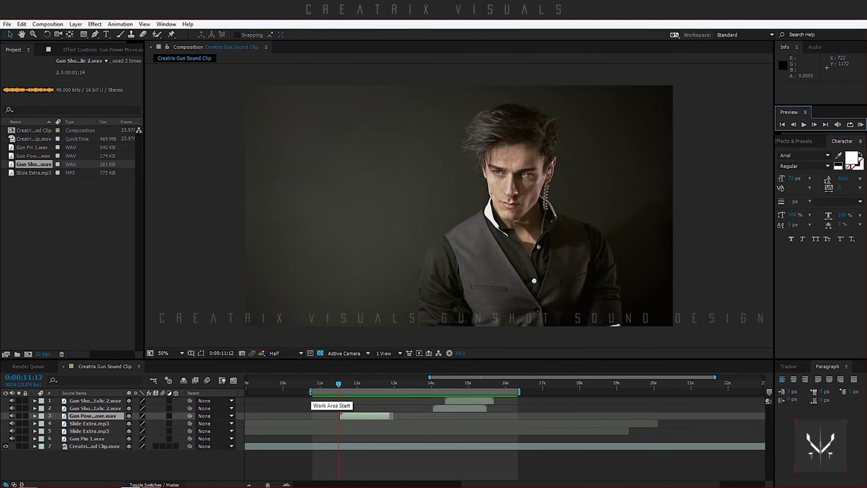
# Step: Trim the work area to start at 0:00:11:02 and end at about 16 seconds, and preview it with sound
pyautogui.moveTo(311, 392); pyautogui.dragTo(321, 391)
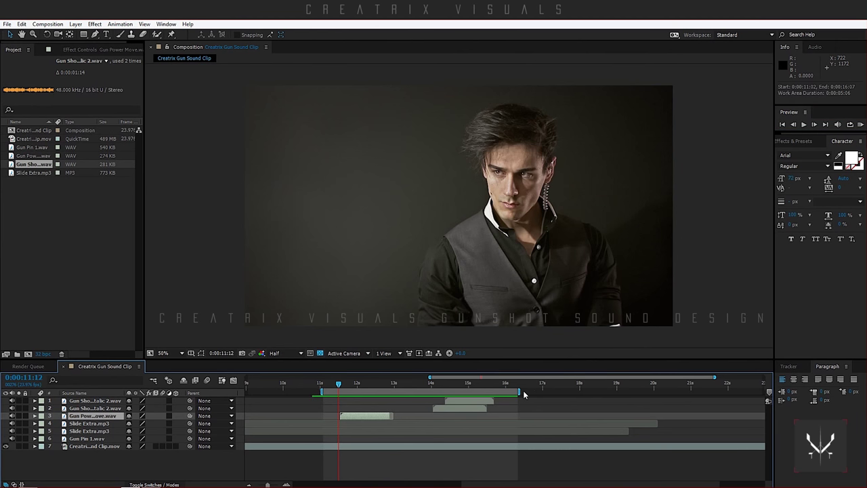
pyautogui.moveTo(523, 390); pyautogui.dragTo(508, 390)
pyautogui.click(861, 126)
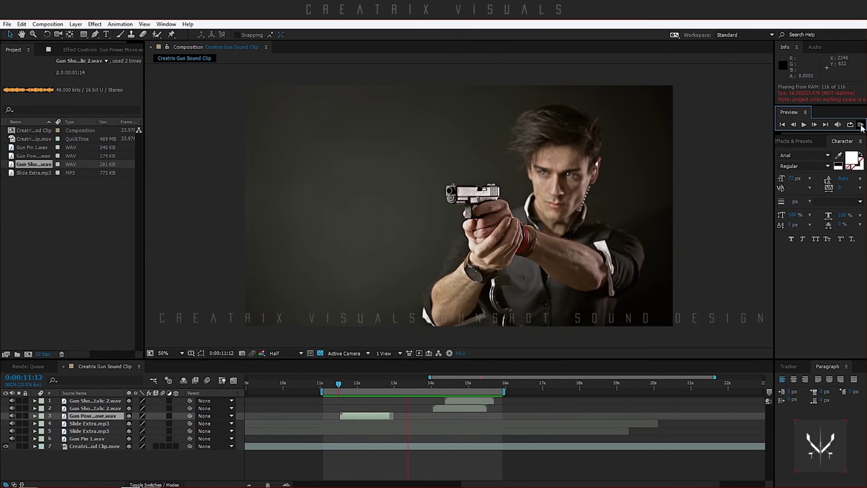
pyautogui.press('space')
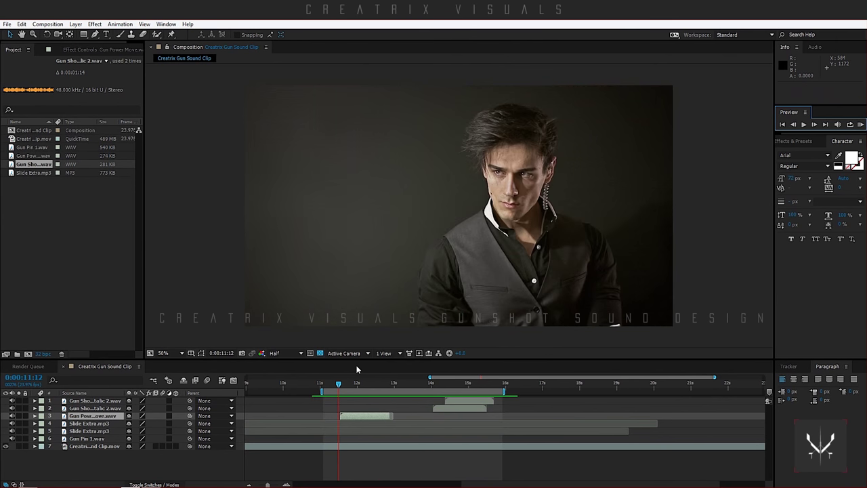
# Step: Move the Gun Power Move.wav layer two frames later to end at 0:00:12:22, reduce the composition view to 25%, and preview the sound sync
pyautogui.moveTo(348, 417); pyautogui.dragTo(352, 416)
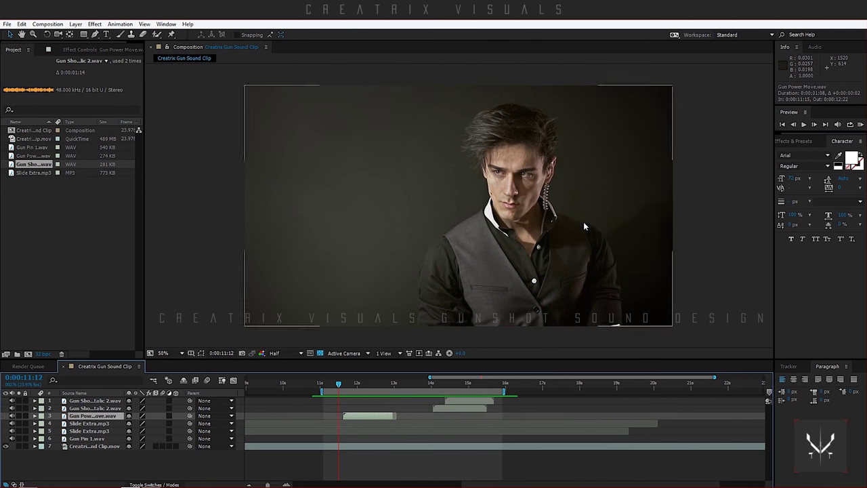
pyautogui.press(',')
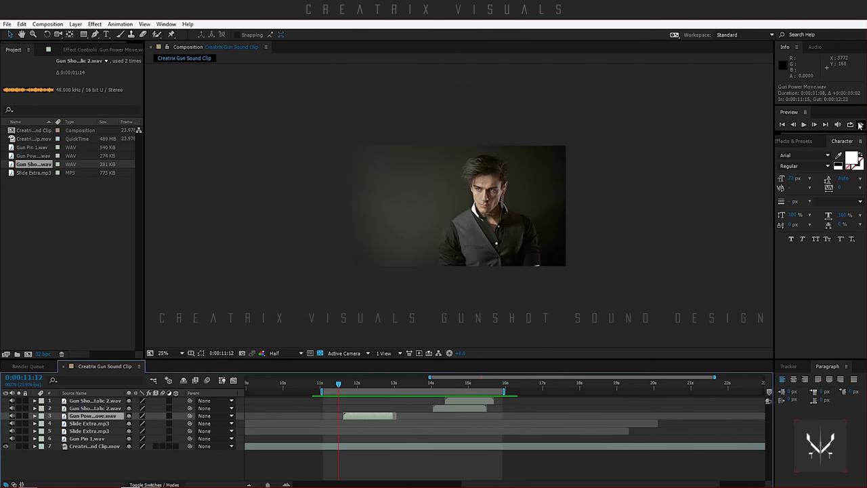
pyautogui.click(859, 124)
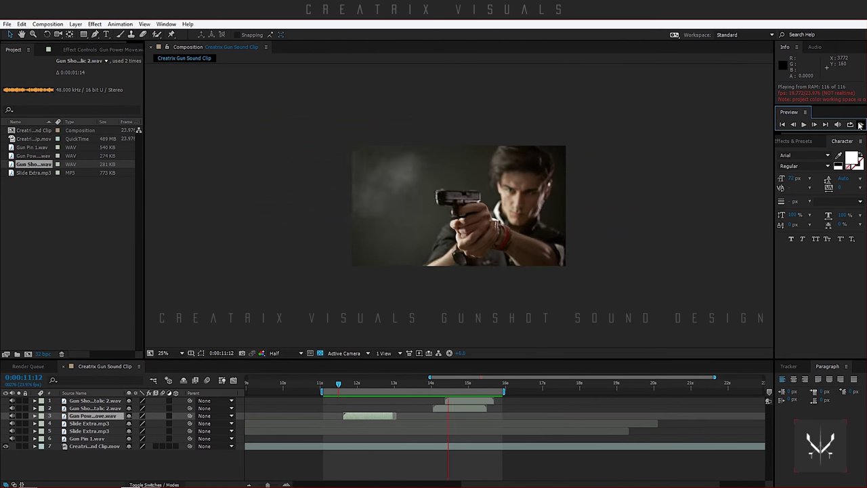
pyautogui.click(857, 123)
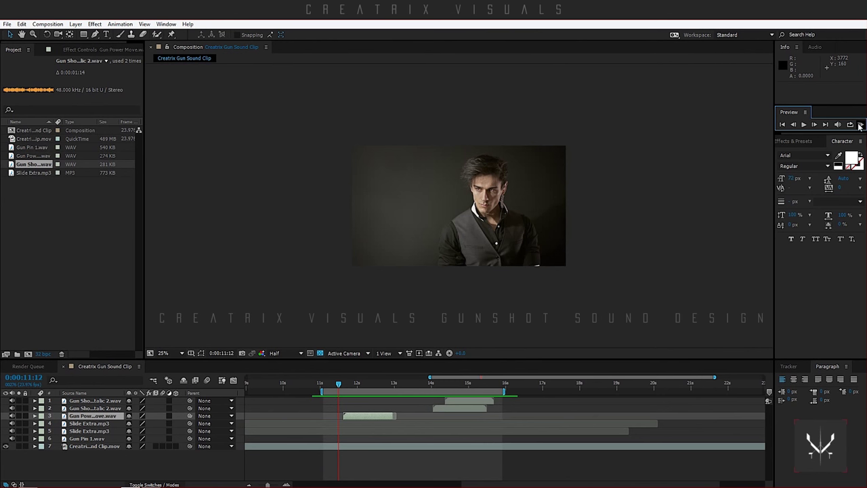
pyautogui.click(859, 126)
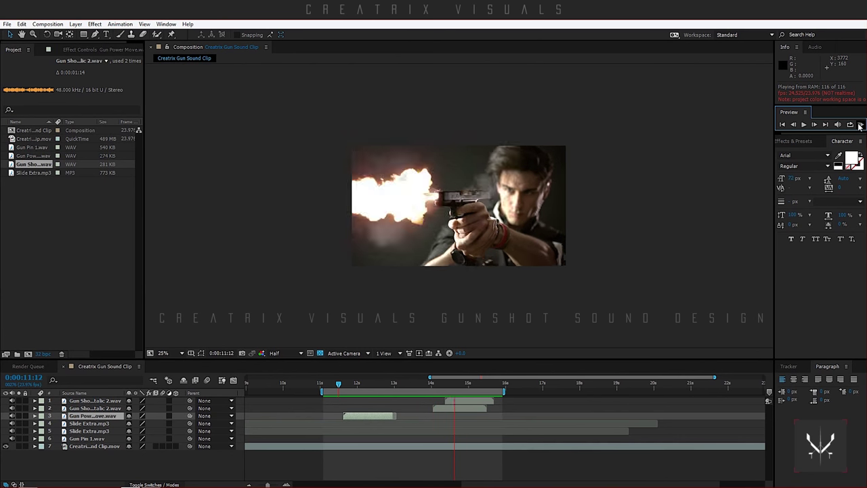
# Step: Move the Gun Power Move.wav layer one frame later to start at 0:00:11:16 and preview the work area with sound
pyautogui.press('space')
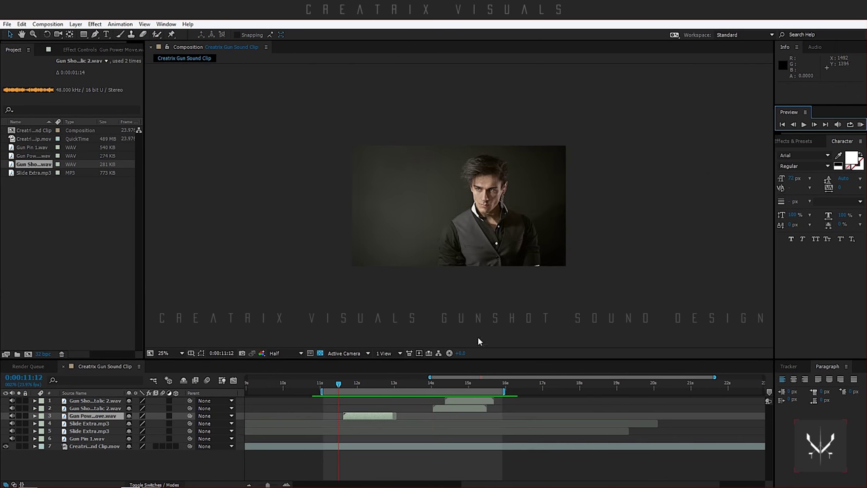
pyautogui.click(286, 485)
pyautogui.moveTo(316, 383); pyautogui.dragTo(386, 415)
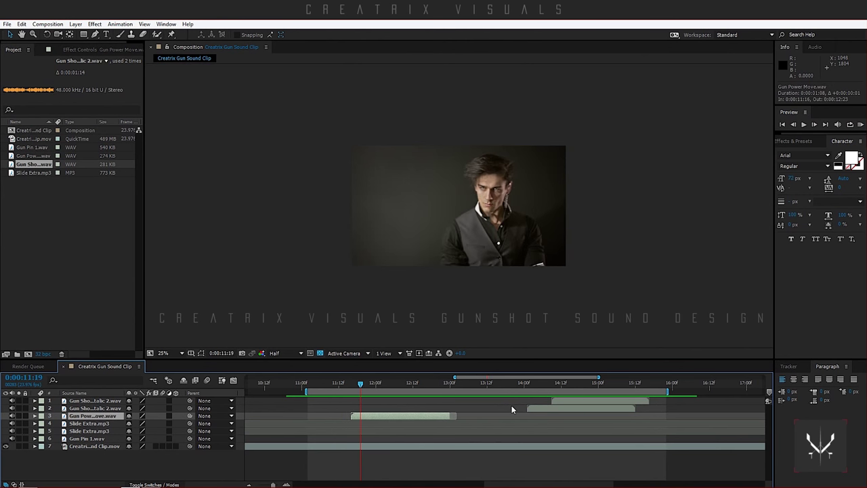
pyautogui.click(531, 408)
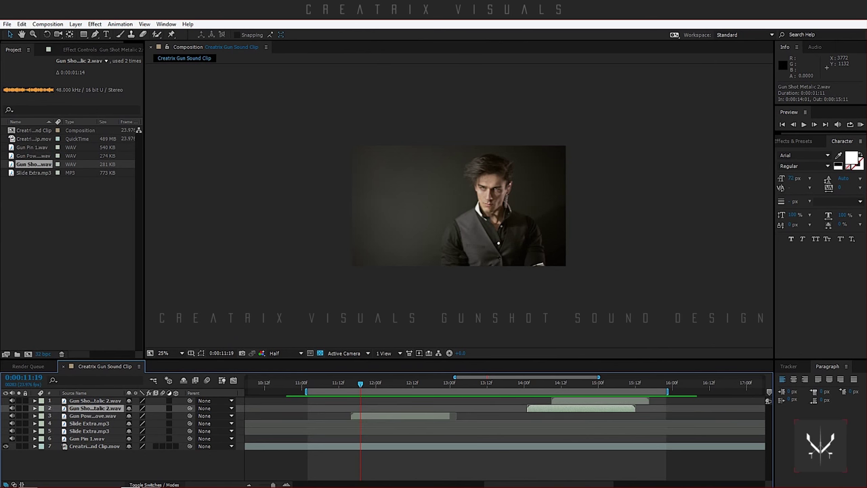
pyautogui.click(860, 124)
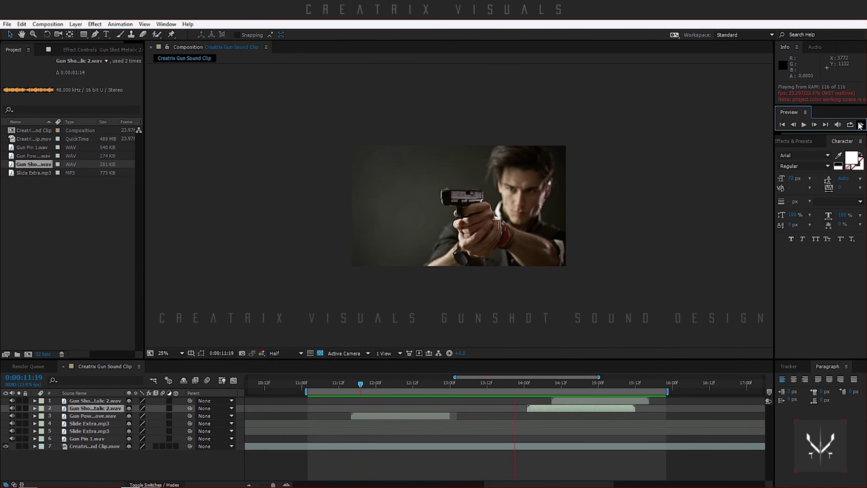
pyautogui.click(243, 339)
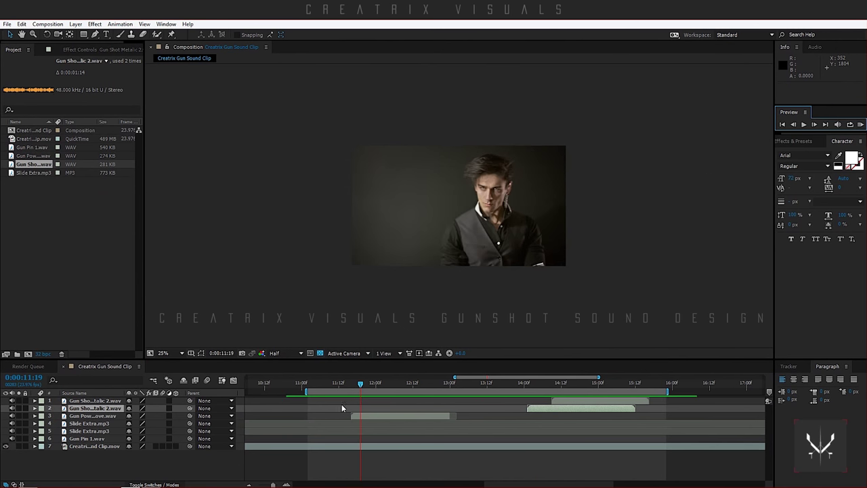
# Step: Extend the work area back to start at 0:00:05:00 and preview the whole gun-handling and gunshot sequence with sound
pyautogui.click(250, 483)
pyautogui.click(250, 483)
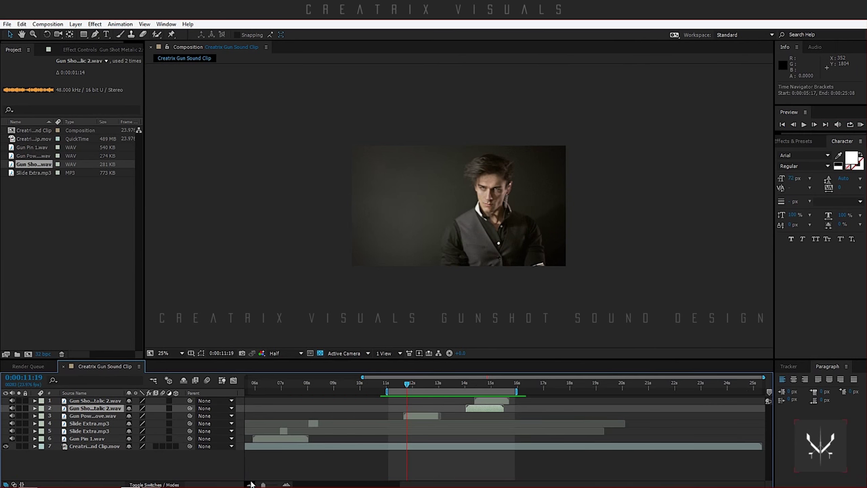
pyautogui.click(250, 482)
pyautogui.click(468, 384)
pyautogui.moveTo(471, 392); pyautogui.dragTo(348, 392)
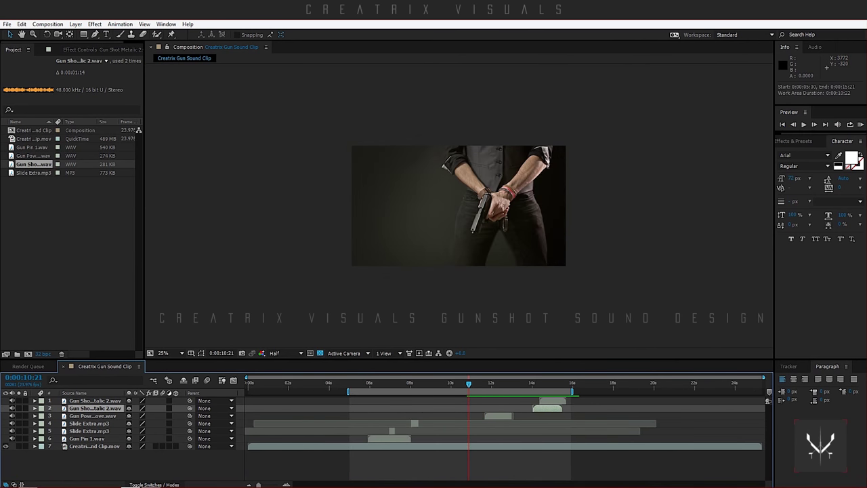
pyautogui.click(860, 124)
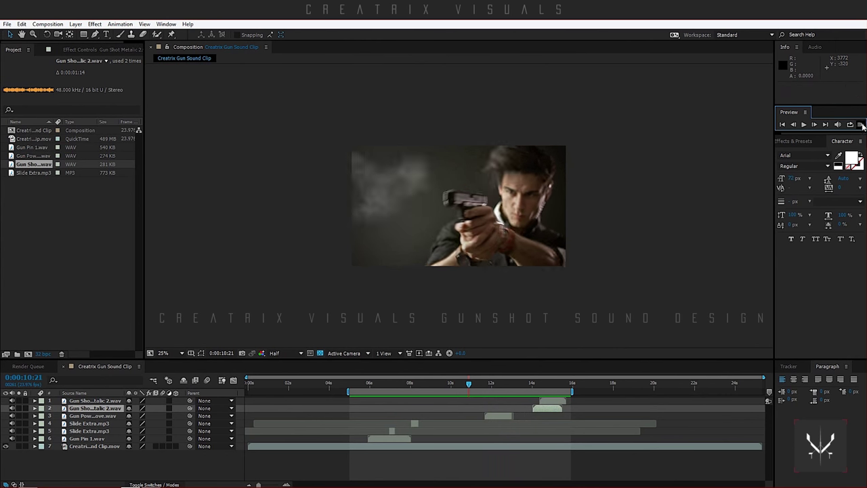
pyautogui.click(860, 124)
# Step: Shift the work area to about 14 to 19 seconds and place a duplicate of Gun Power Move.wav as the top layer starting at 0:00:15:10
pyautogui.moveTo(468, 384); pyautogui.dragTo(502, 384)
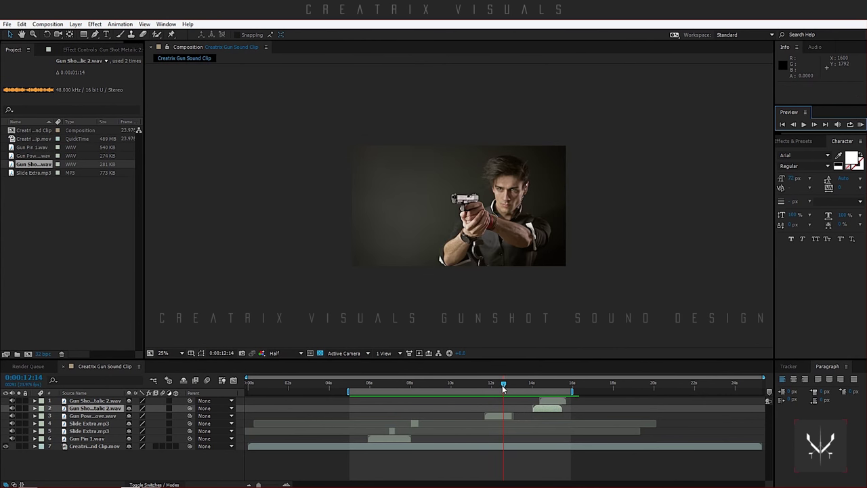
pyautogui.moveTo(347, 391)
pyautogui.mouseDown()
pyautogui.moveTo(562, 385)
pyautogui.moveTo(554, 386)
pyautogui.moveTo(587, 393)
pyautogui.mouseUp()
pyautogui.click(499, 416)
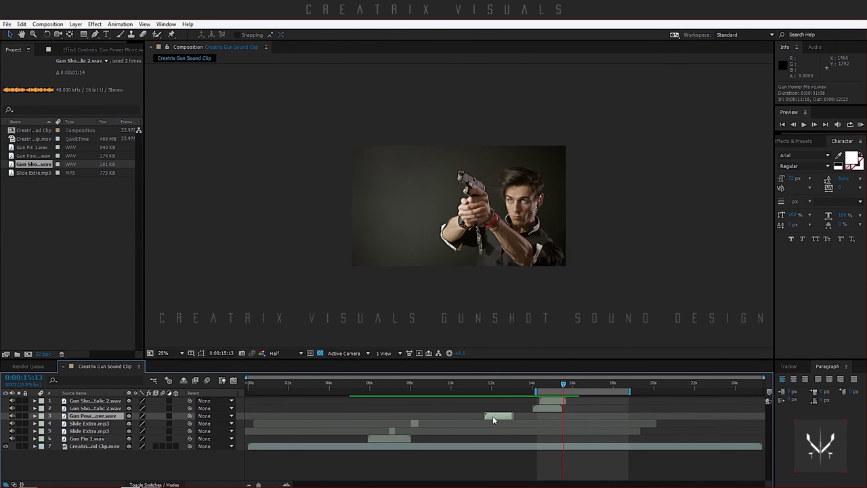
pyautogui.hotkey('ctrl', 'd')
pyautogui.moveTo(98, 415); pyautogui.dragTo(108, 401)
pyautogui.moveTo(493, 402); pyautogui.dragTo(569, 402)
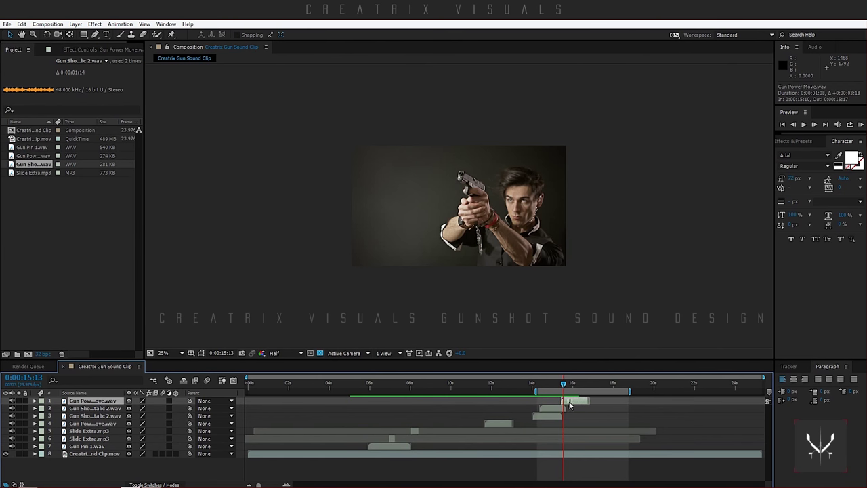
# Step: Reveal the waveform of the duplicated Gun Power Move.wav layer and time-stretch that layer with a stretch factor of 70
pyautogui.click(35, 400)
pyautogui.click(42, 408)
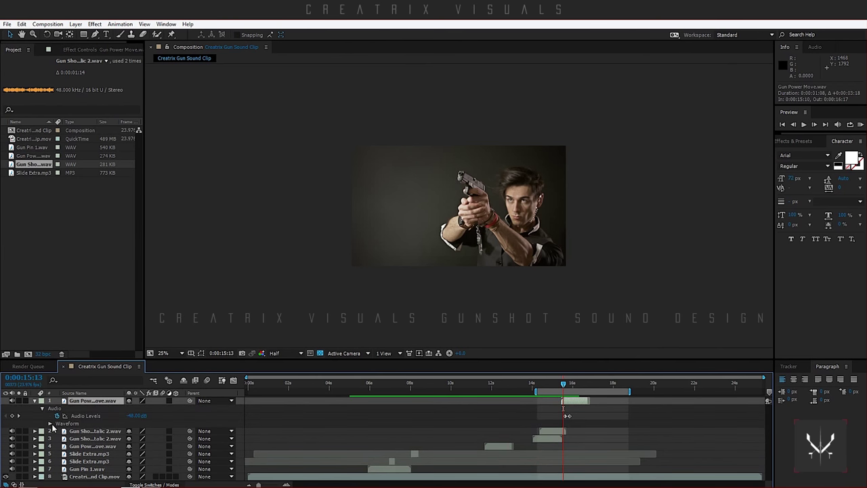
pyautogui.click(50, 424)
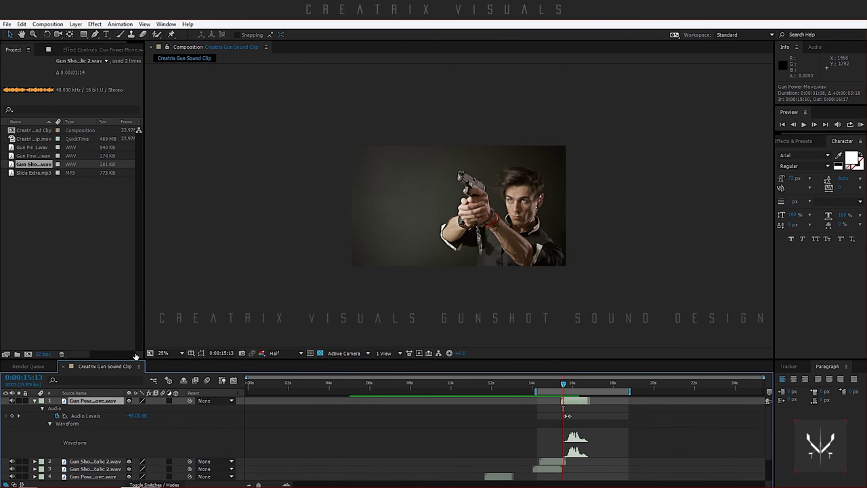
pyautogui.click(286, 484)
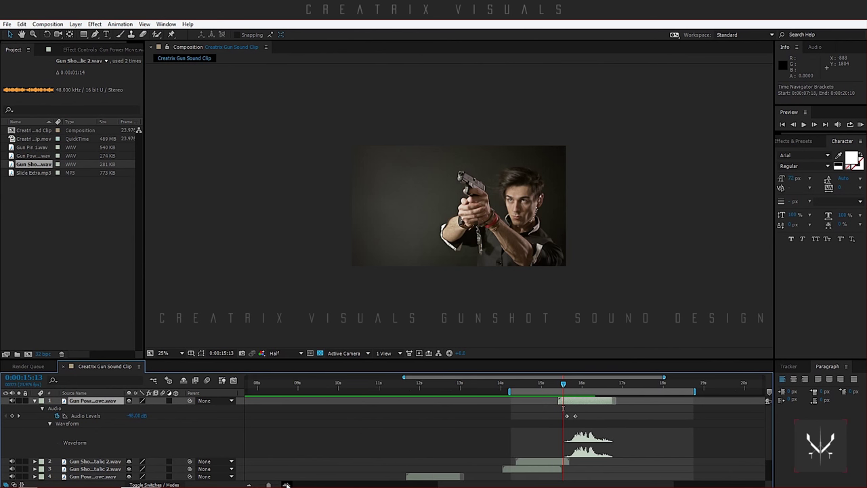
pyautogui.rightClick(597, 405)
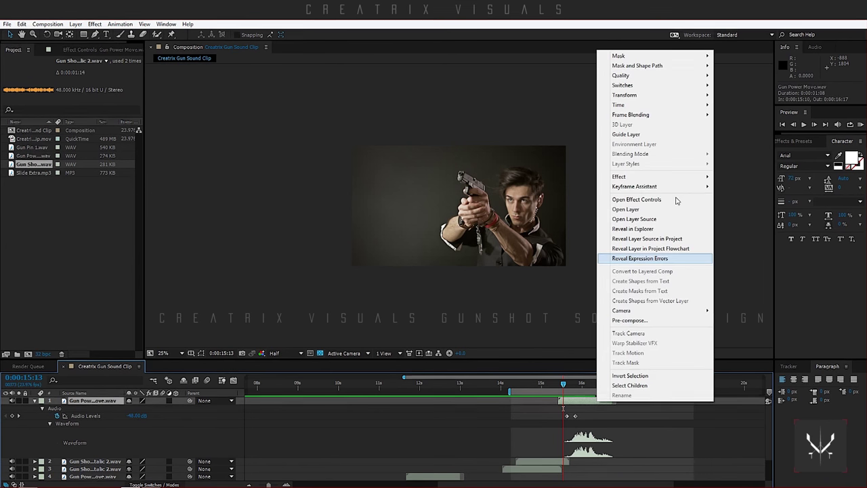
pyautogui.moveTo(664, 109)
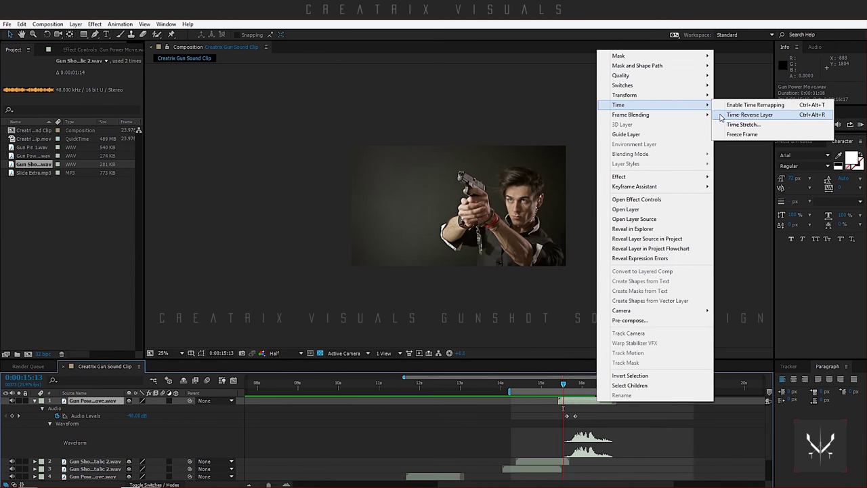
pyautogui.click(742, 125)
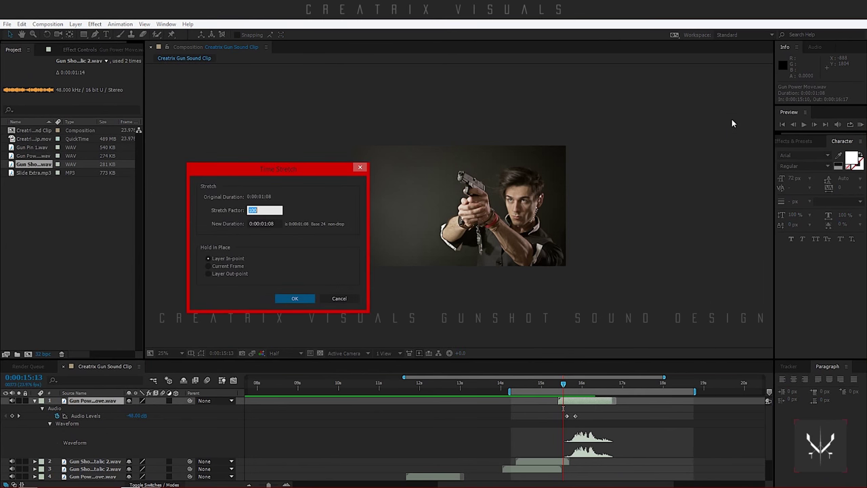
pyautogui.write('70')
pyautogui.press('Return')
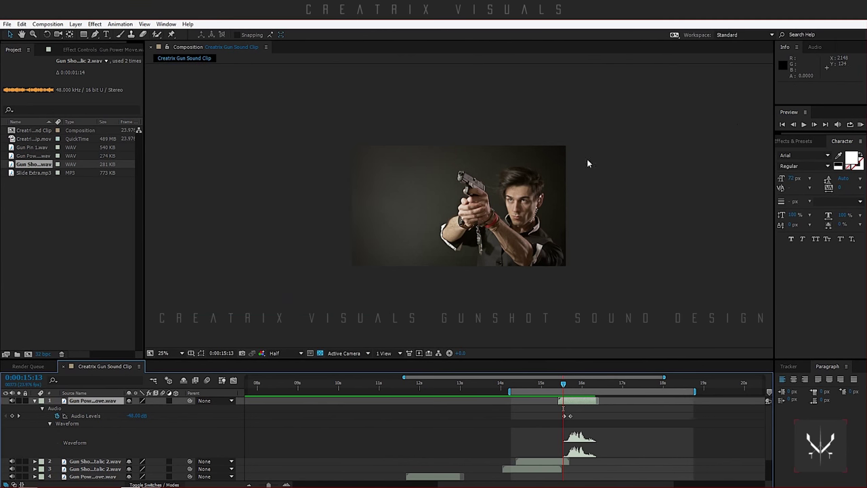
# Step: Set the current time to 0:00:15:17, import Gun Shot Metalic 1 from the M9 Gun Shot folder, and add it as the top layer
pyautogui.moveTo(550, 384); pyautogui.dragTo(570, 384)
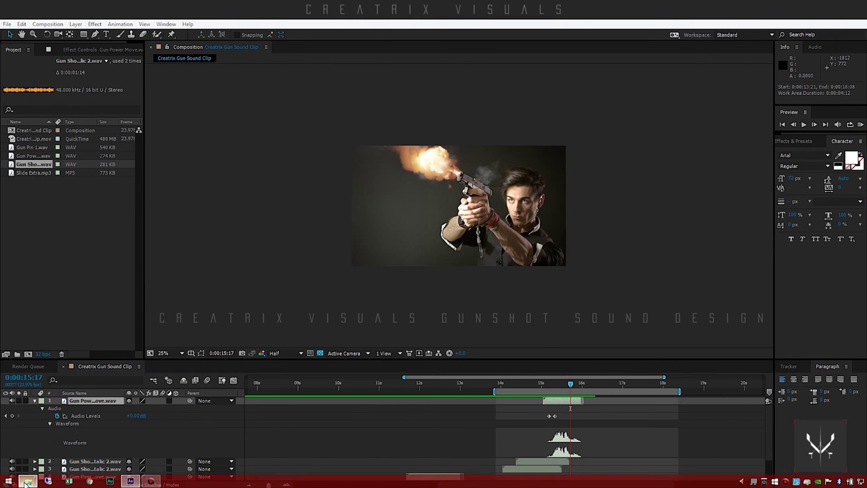
pyautogui.click(131, 483)
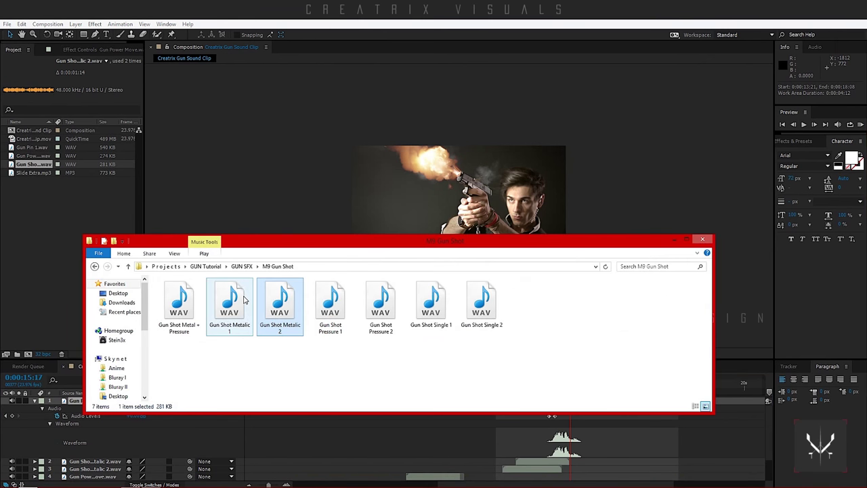
pyautogui.moveTo(244, 298); pyautogui.dragTo(53, 267)
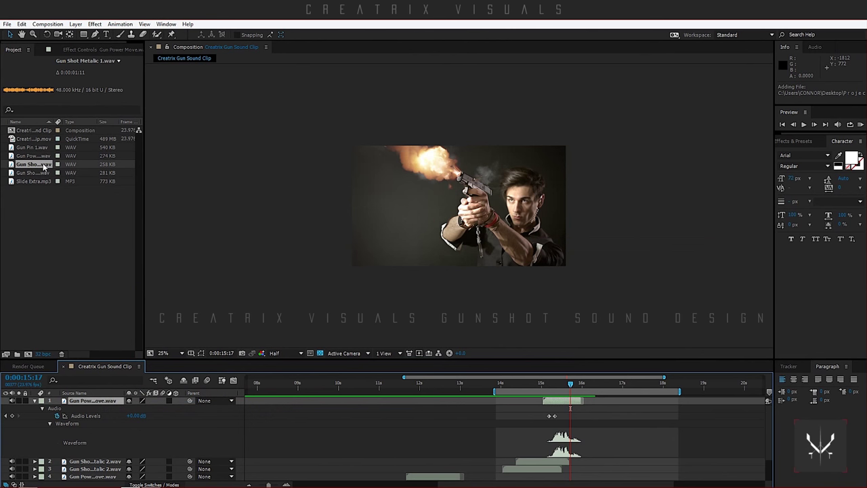
pyautogui.moveTo(42, 165); pyautogui.dragTo(70, 401)
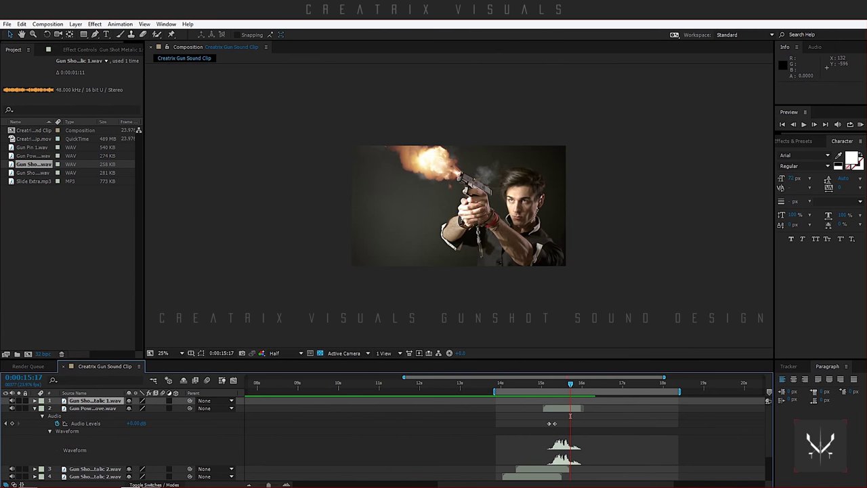
# Step: Reveal the Gun Shot Metalic 1.wav waveform and move the layer to start at 0:00:15:08, aligning its peak with the muzzle flash
pyautogui.hscroll(-10, 321, 425)
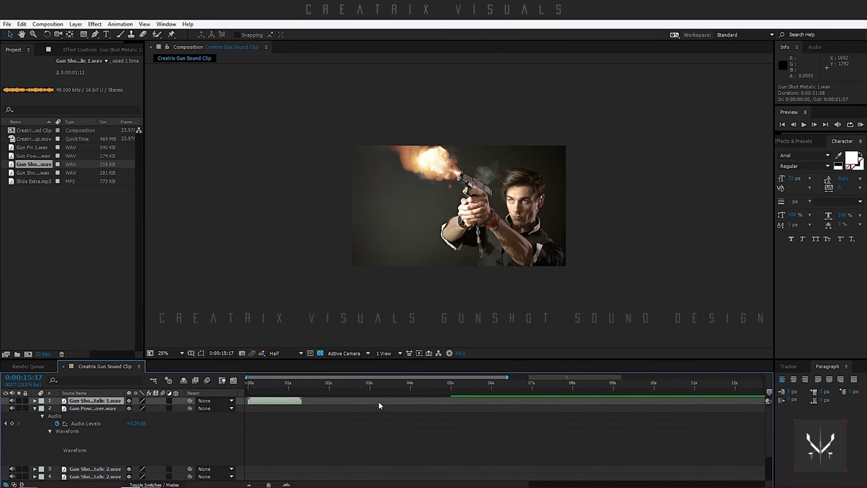
pyautogui.moveTo(255, 405)
pyautogui.mouseDown()
pyautogui.moveTo(772, 404)
pyautogui.moveTo(369, 405)
pyautogui.mouseUp()
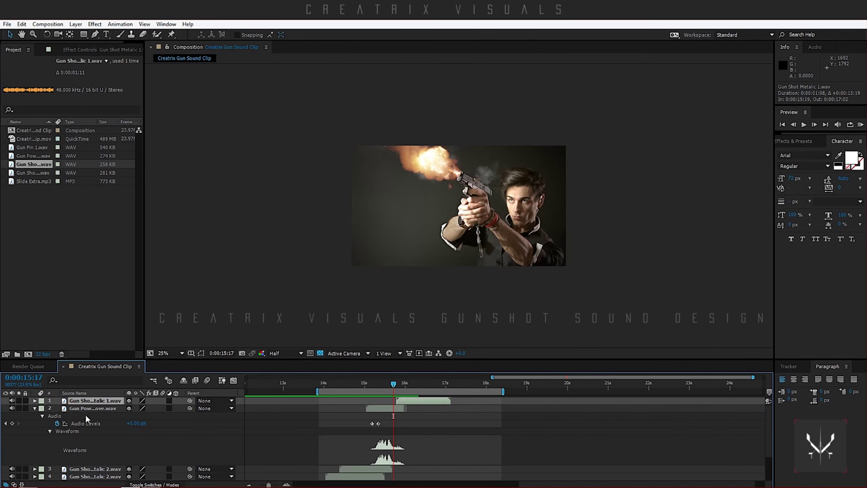
pyautogui.click(36, 401)
pyautogui.click(42, 407)
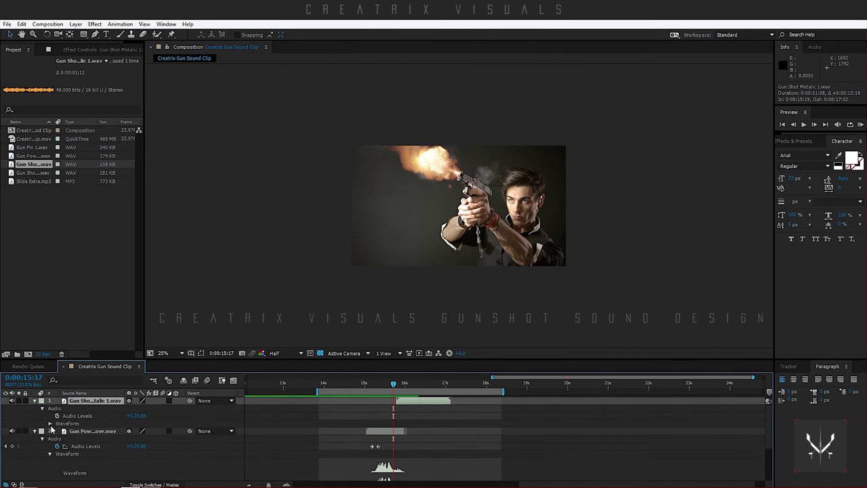
pyautogui.click(49, 423)
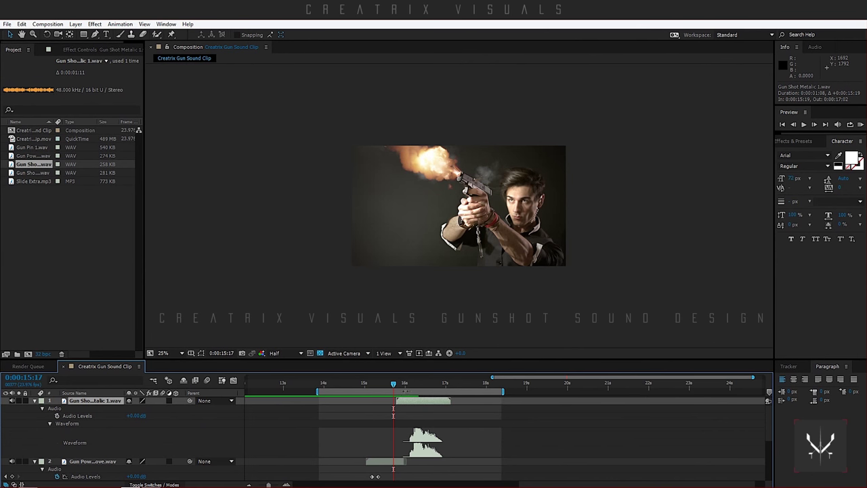
pyautogui.moveTo(419, 406); pyautogui.dragTo(402, 406)
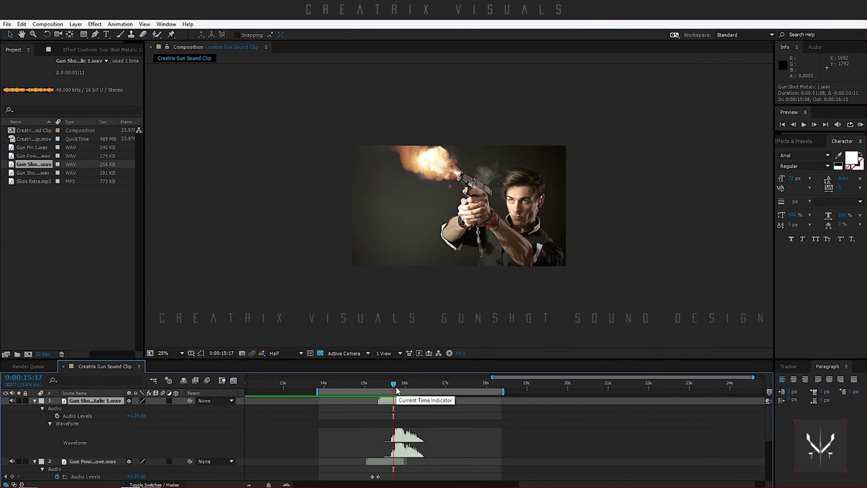
# Step: Duplicate Gun Shot Metalic 1.wav and move the top copy to start at 0:00:15:18, matching the next muzzle flash at 0:00:16:03
pyautogui.hotkey('ctrl', 'd')
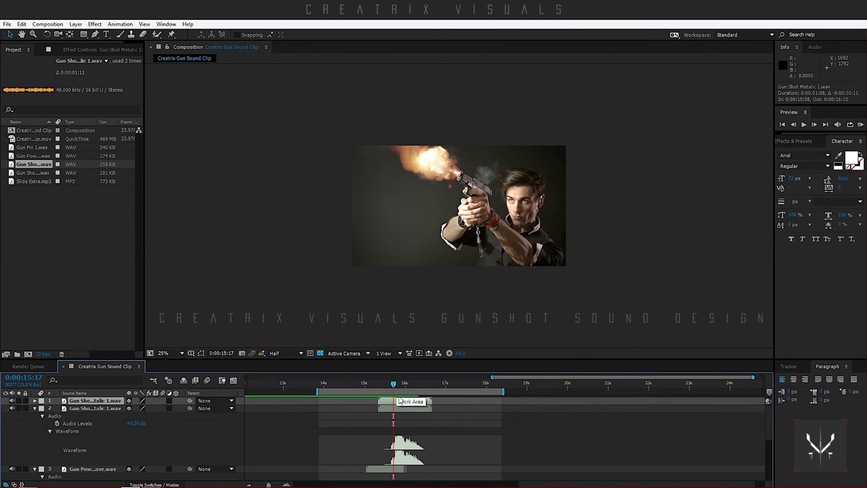
pyautogui.moveTo(75, 410); pyautogui.dragTo(86, 398)
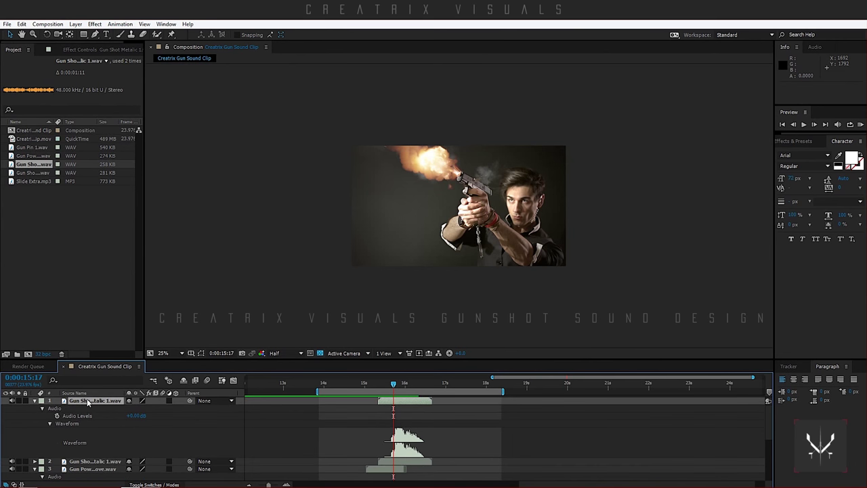
pyautogui.click(395, 383)
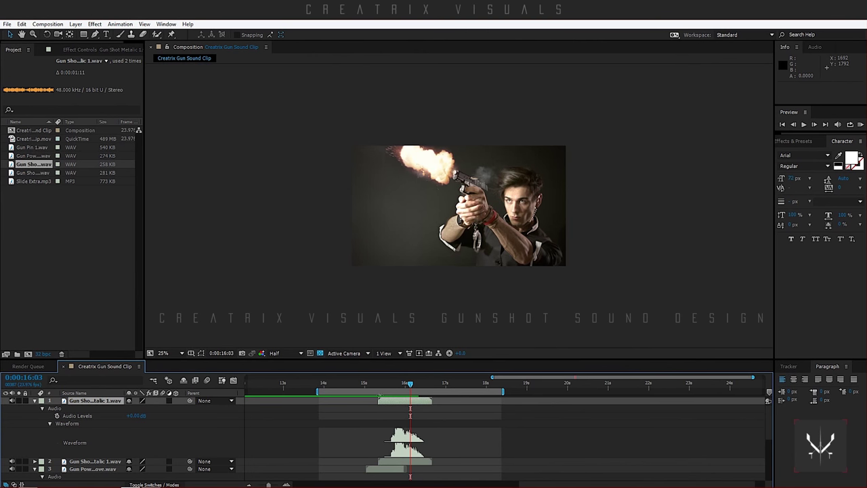
pyautogui.moveTo(386, 401); pyautogui.dragTo(409, 403)
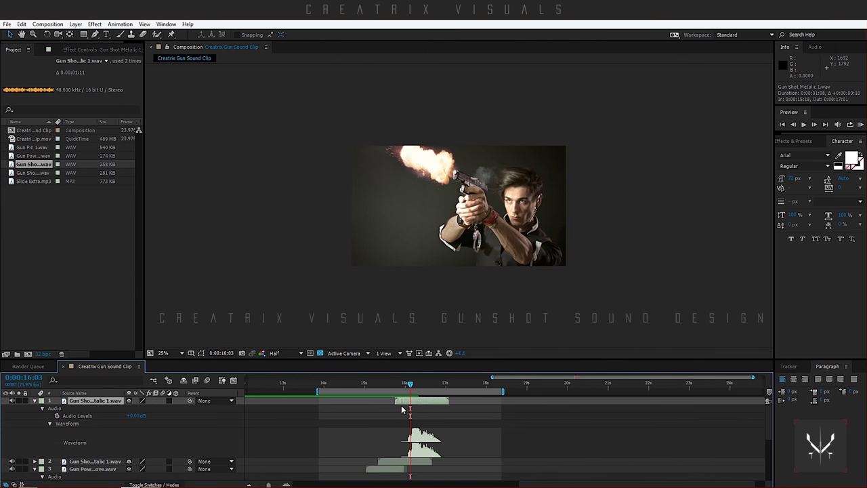
pyautogui.rightClick(412, 401)
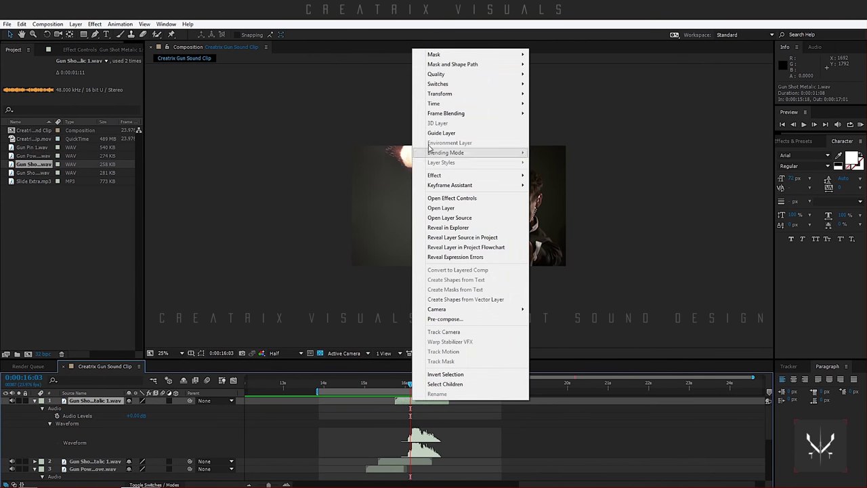
pyautogui.moveTo(437, 104)
pyautogui.click(569, 124)
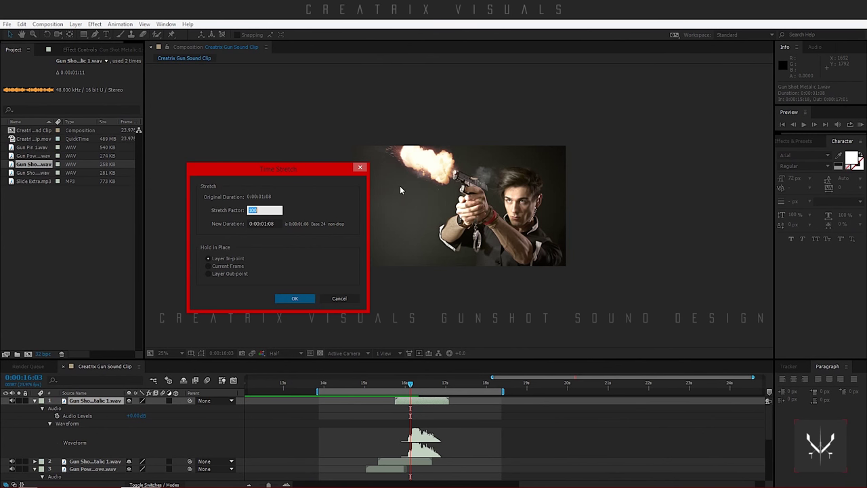
pyautogui.click(294, 299)
# Step: Time-stretch the Gun Shot Metalic 1.wav layer that starts at 0:00:15:08 with a stretch factor of 90
pyautogui.rightClick(396, 463)
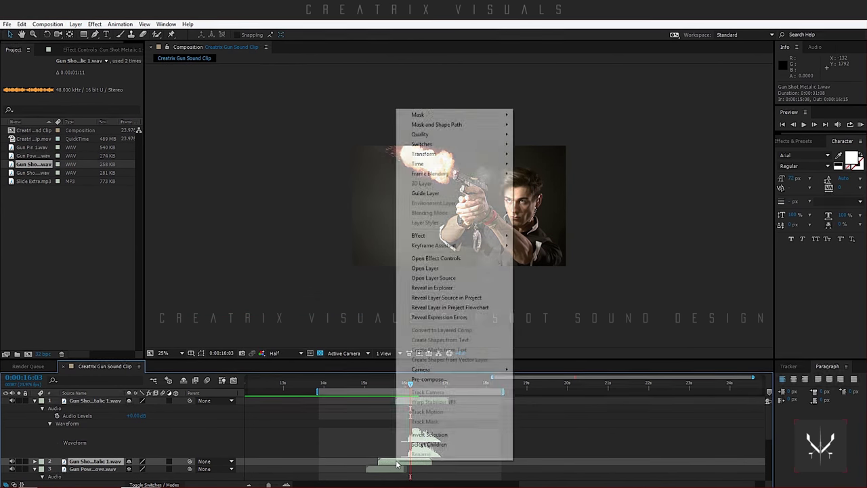
pyautogui.moveTo(465, 167)
pyautogui.click(551, 185)
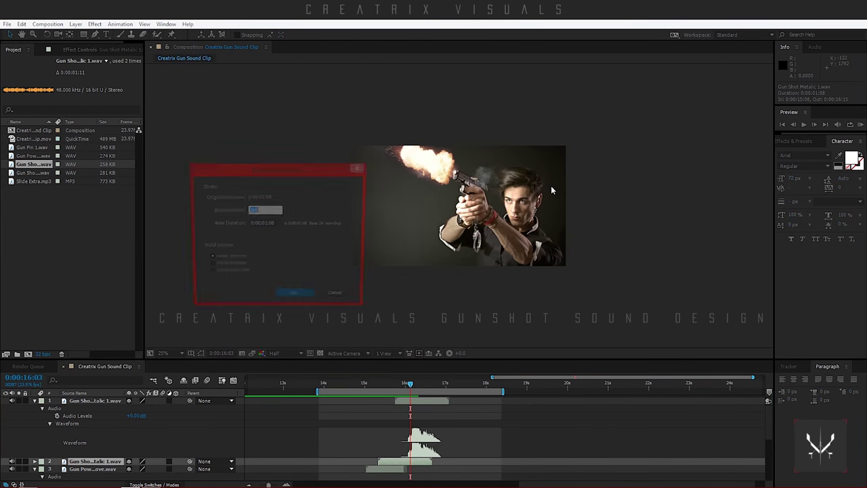
pyautogui.write('90')
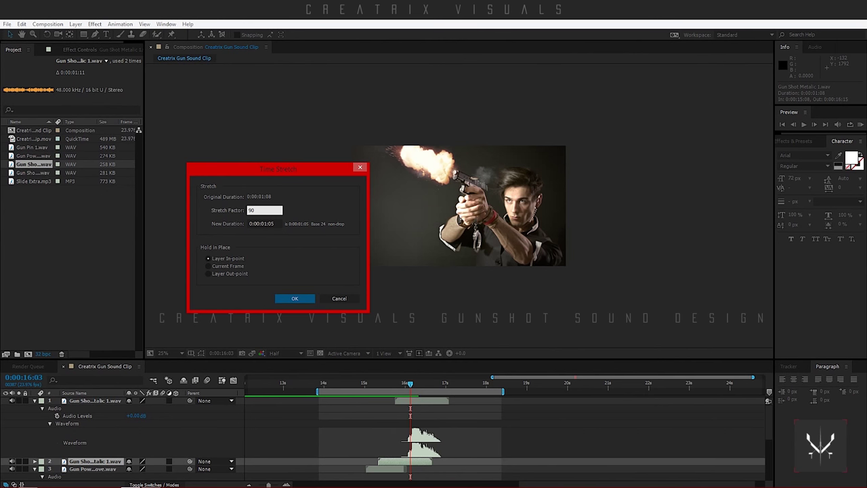
pyautogui.press('Return')
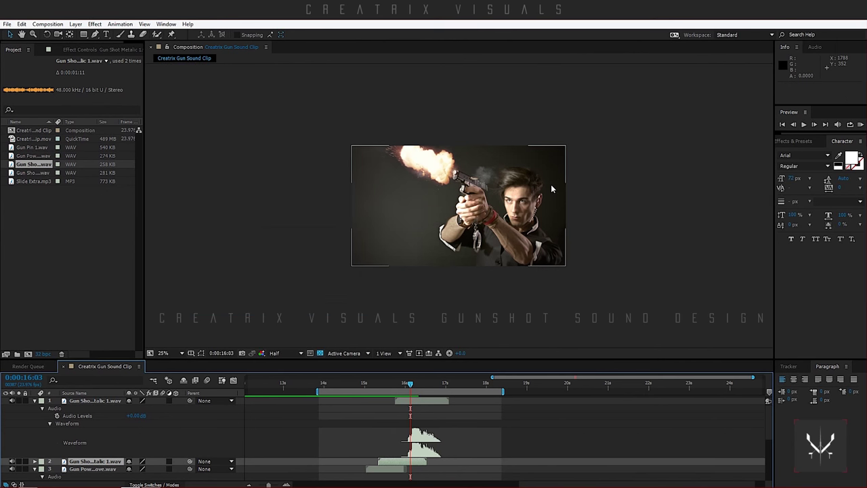
# Step: Collapse the expanded audio layers, shorten the work area to end just before 0:00:17:00, and preview the gunshot section twice
pyautogui.click(34, 400)
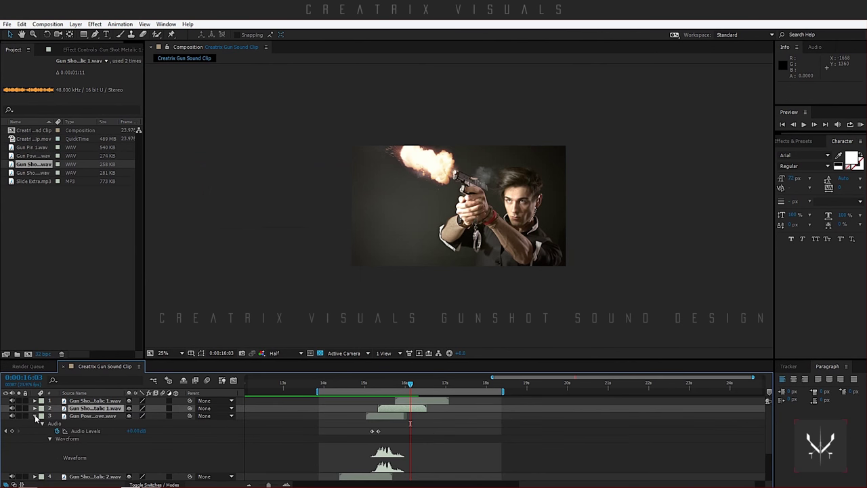
pyautogui.click(34, 415)
pyautogui.moveTo(502, 391); pyautogui.dragTo(444, 391)
pyautogui.click(860, 124)
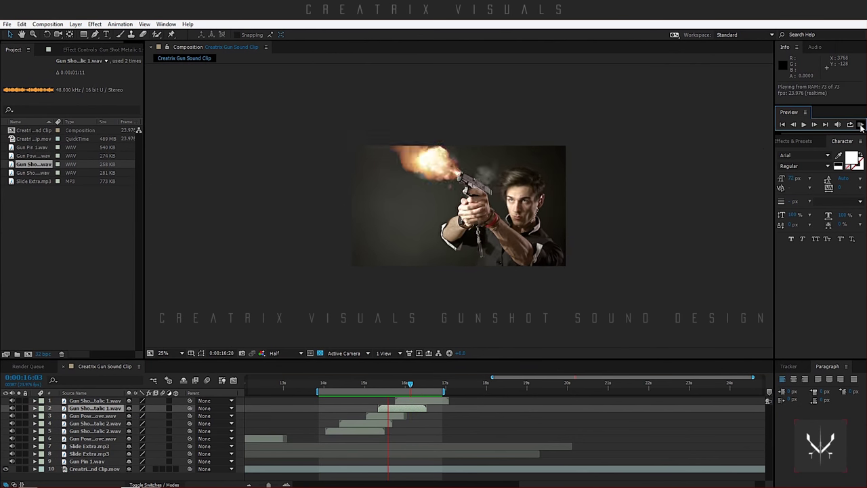
pyautogui.press('space')
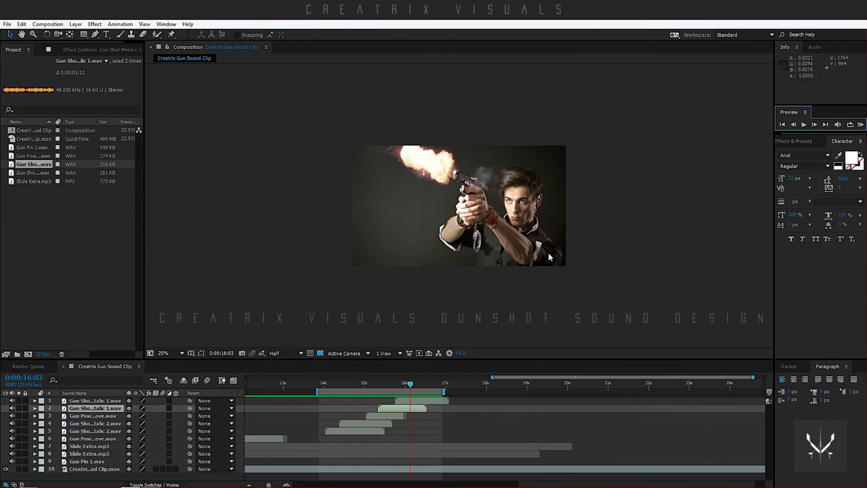
pyautogui.moveTo(455, 243); pyautogui.dragTo(489, 236)
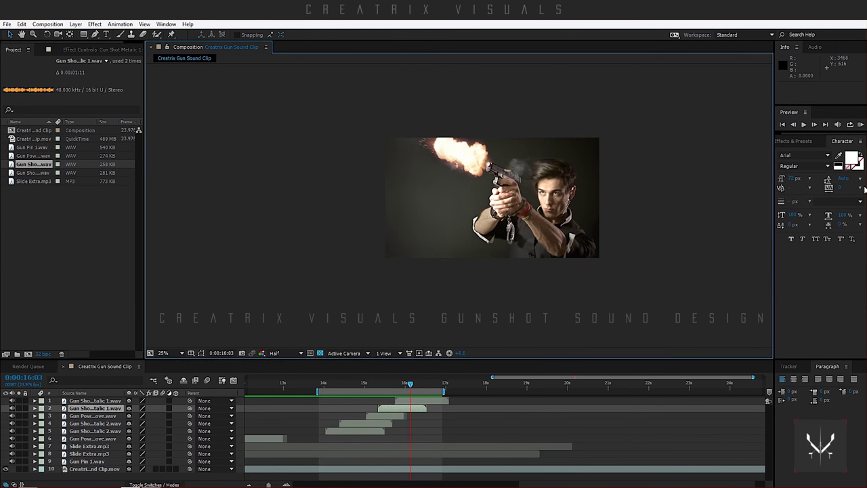
pyautogui.click(860, 125)
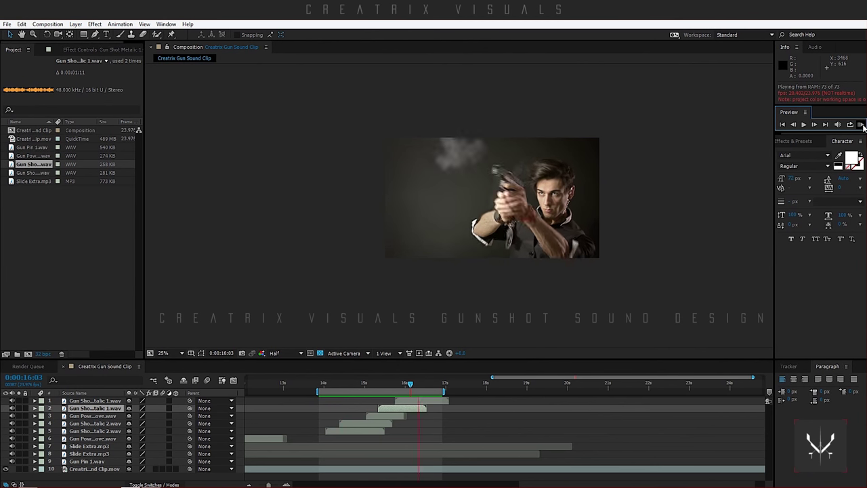
pyautogui.press('space')
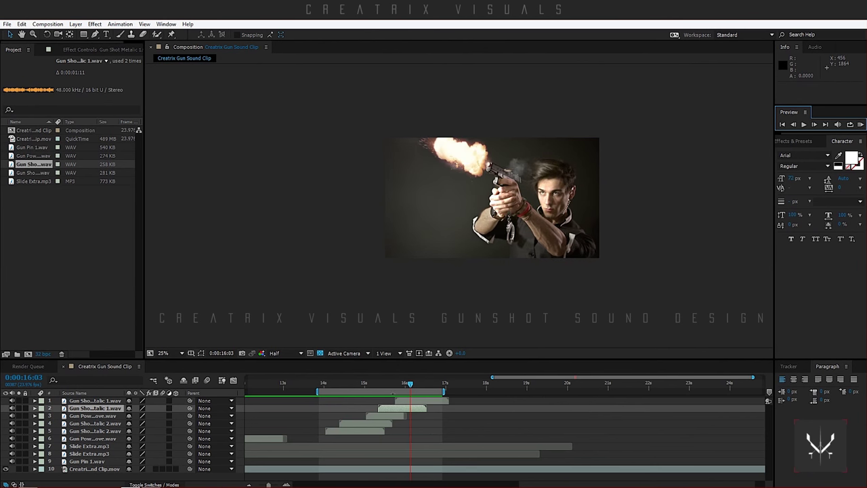
# Step: Duplicate the Gun Power Move.wav layer that starts at 0:00:15:01, bring the copy to the top and move it to start at 0:00:17:02
pyautogui.hscroll(-3, 313, 422)
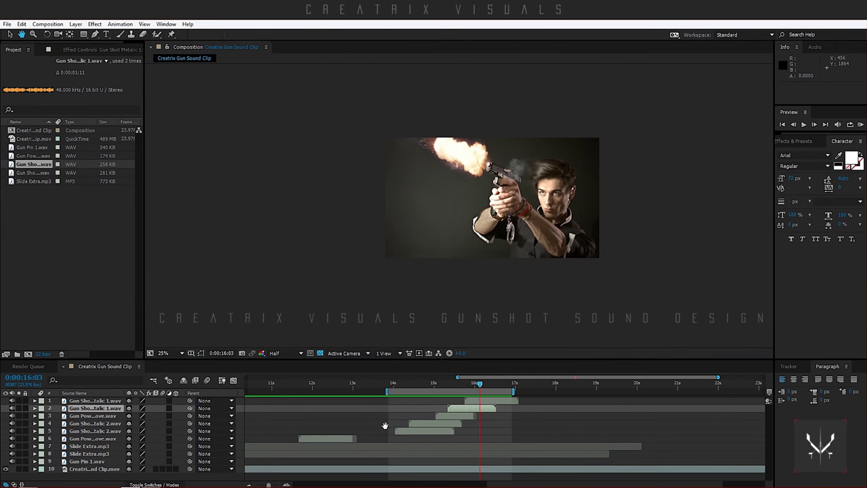
pyautogui.moveTo(479, 386); pyautogui.dragTo(511, 387)
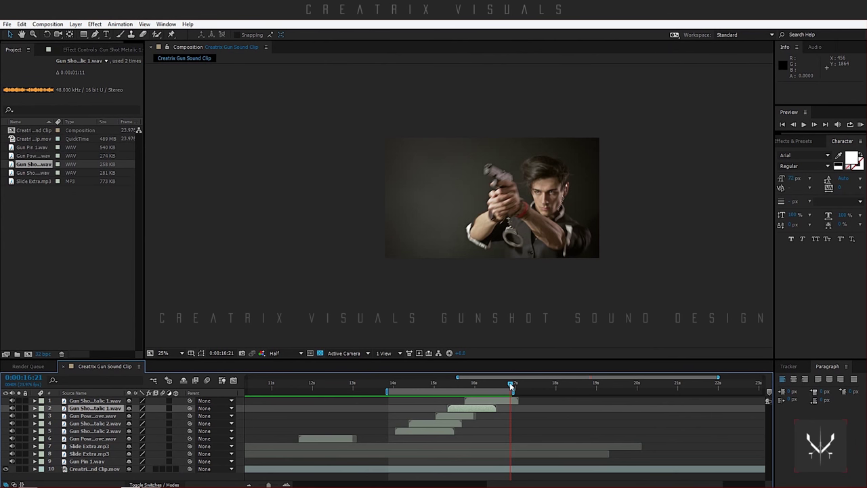
pyautogui.moveTo(511, 387); pyautogui.dragTo(524, 386)
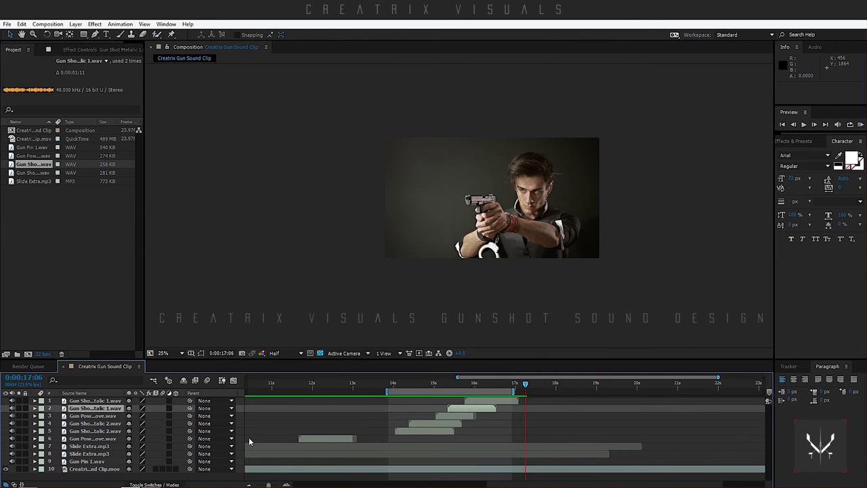
pyautogui.click(94, 431)
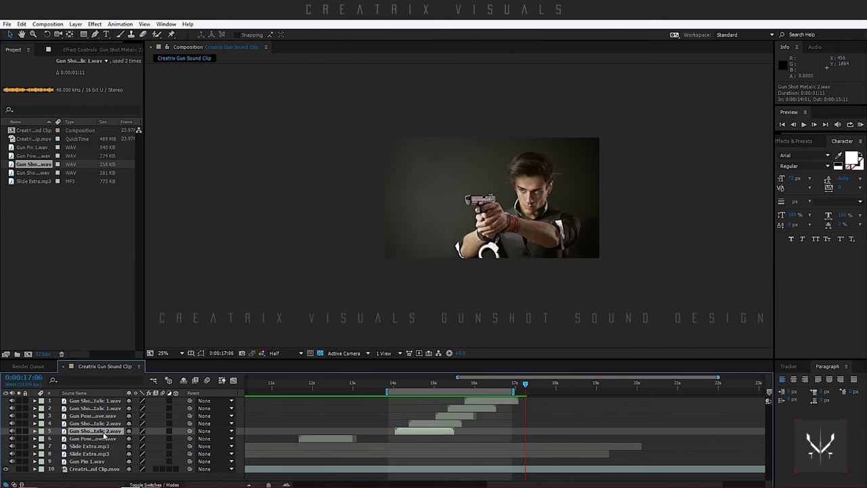
pyautogui.click(112, 418)
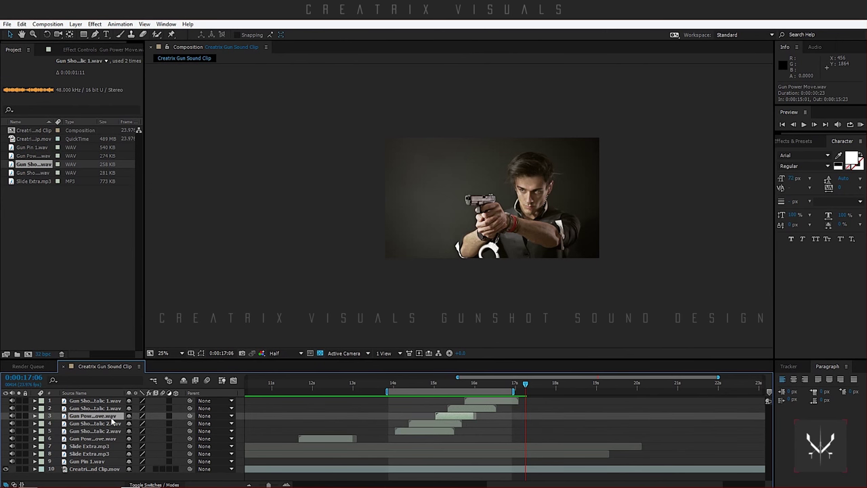
pyautogui.hotkey('ctrl', 'd')
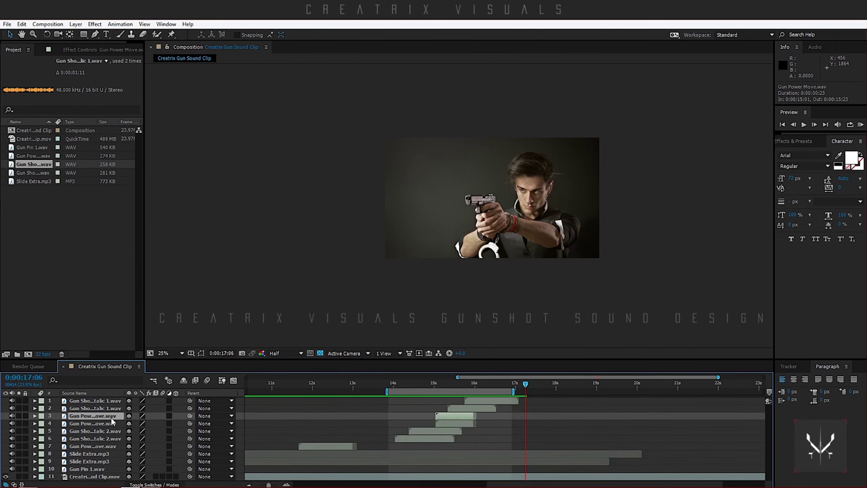
pyautogui.moveTo(112, 421); pyautogui.dragTo(95, 397)
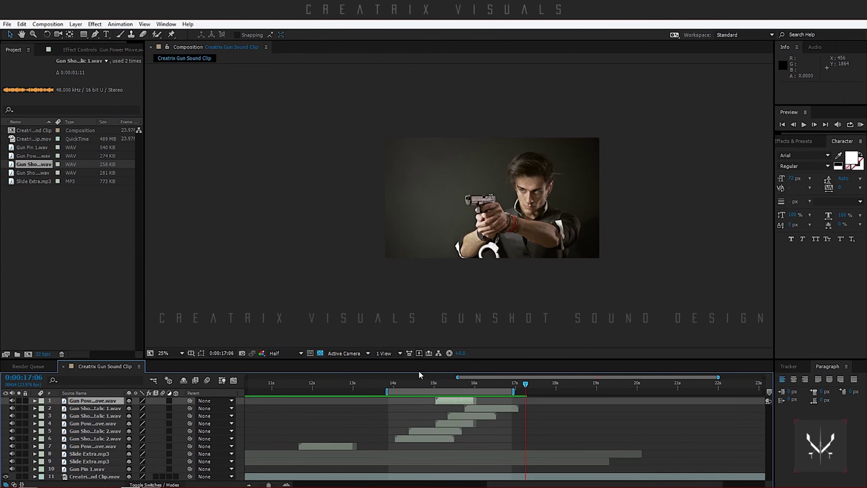
pyautogui.moveTo(451, 399); pyautogui.dragTo(535, 404)
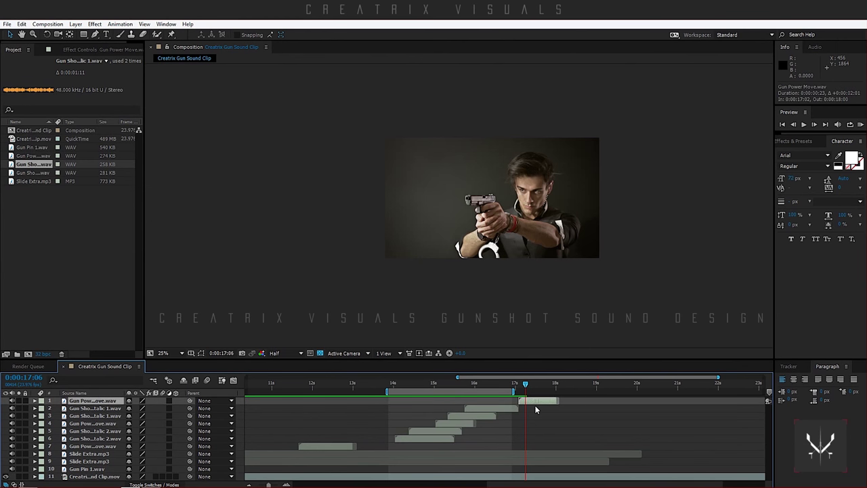
# Step: Reveal the waveform of the top Gun Power Move.wav layer and move that layer to start at 0:00:16:13
pyautogui.click(35, 401)
pyautogui.click(42, 408)
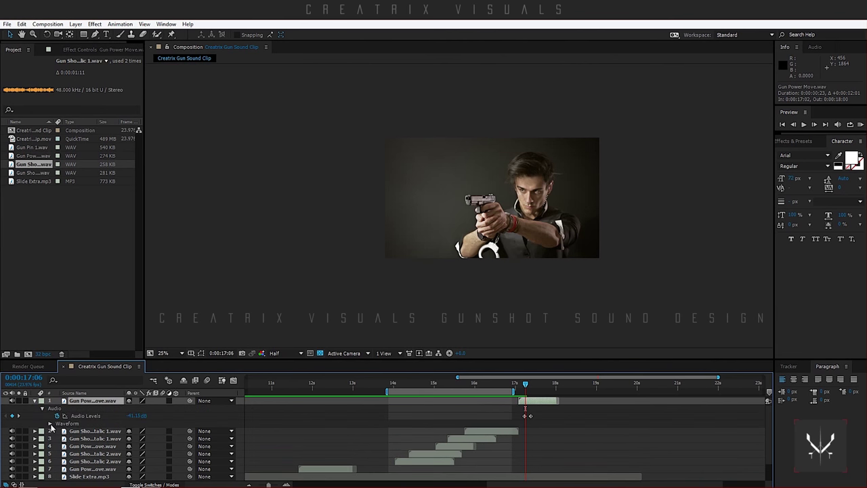
pyautogui.click(50, 424)
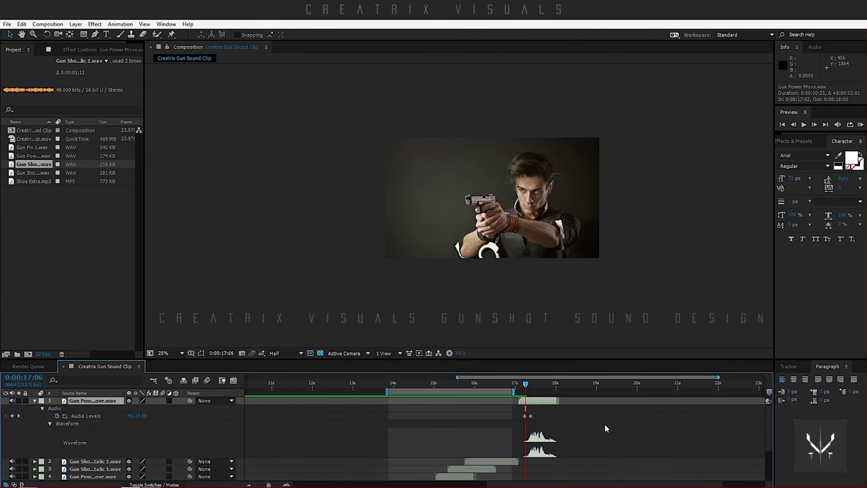
pyautogui.moveTo(509, 384)
pyautogui.mouseDown()
pyautogui.moveTo(520, 407)
pyautogui.moveTo(520, 386)
pyautogui.mouseUp()
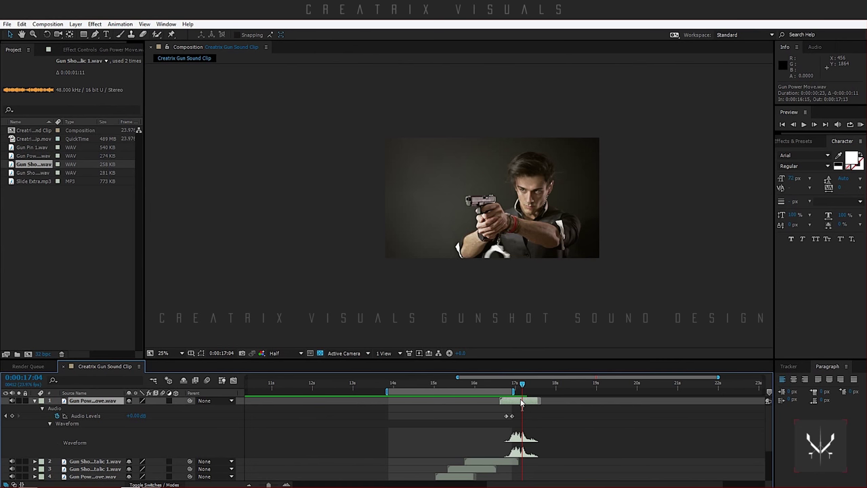
# Step: Time-stretch the top Gun Power Move.wav layer with a stretch factor of 90
pyautogui.rightClick(521, 402)
pyautogui.moveTo(545, 102)
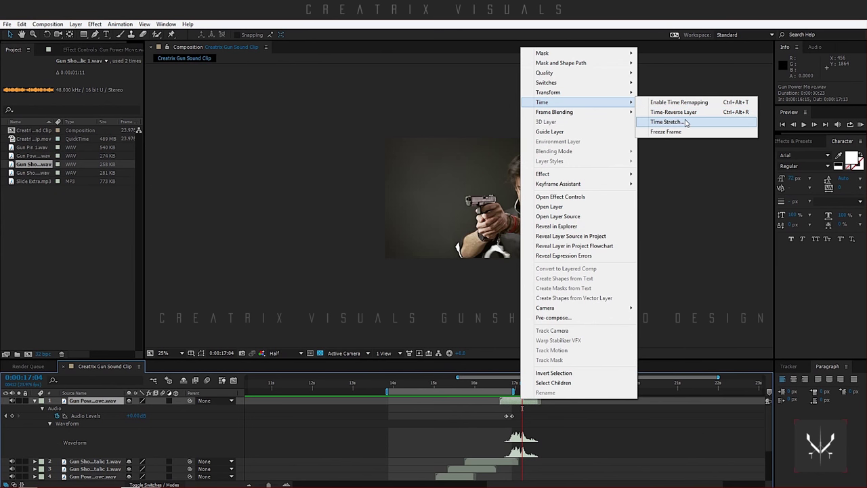
pyautogui.click(685, 121)
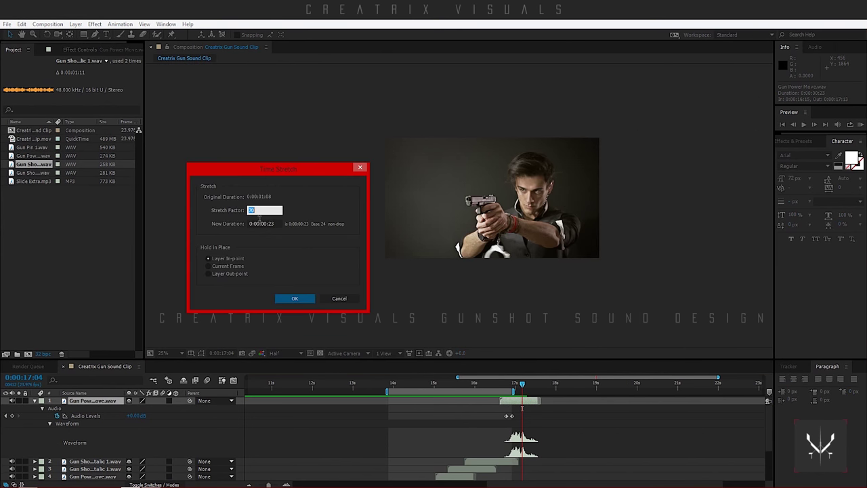
pyautogui.write('90')
pyautogui.press('Return')
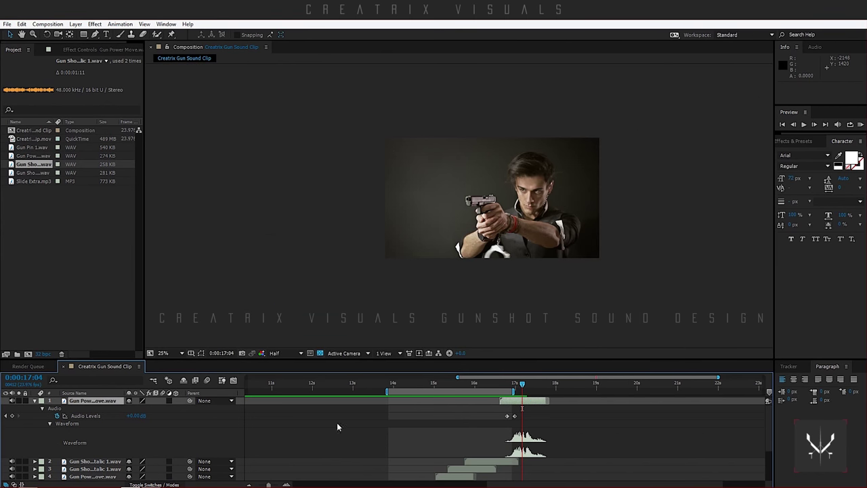
# Step: Set the top Gun Power Move.wav layer's Audio Levels to -25 dB at the 0:00:17:00 keyframe
pyautogui.moveTo(516, 384); pyautogui.dragTo(515, 383)
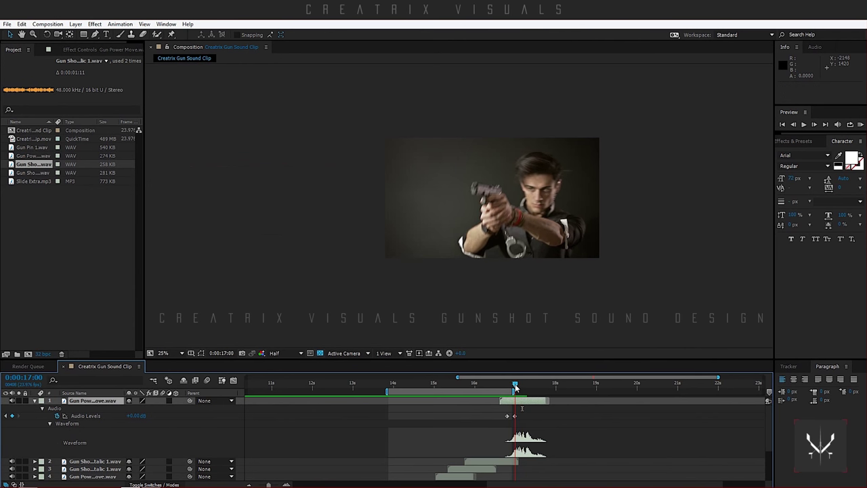
pyautogui.click(139, 416)
pyautogui.press('Return')
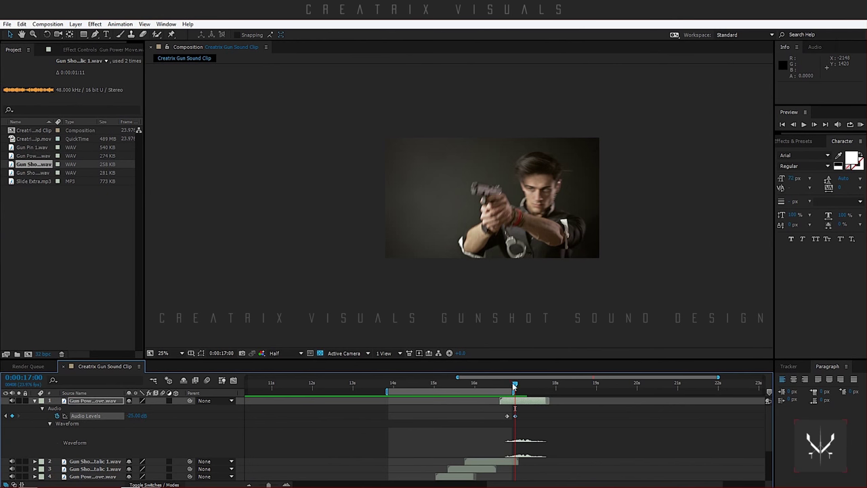
# Step: Extend the work area's end to 0:00:18:15 and set the current time to 0:00:17:23, just before the next muzzle flash
pyautogui.moveTo(514, 383); pyautogui.dragTo(584, 384)
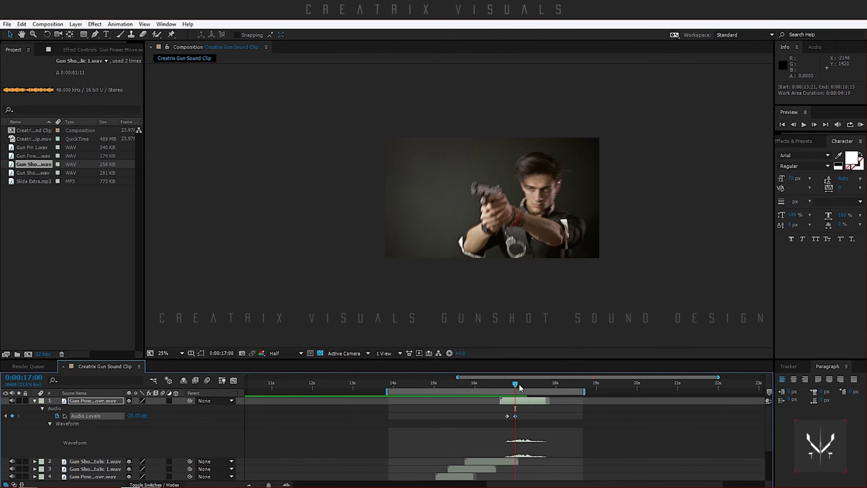
pyautogui.moveTo(519, 383); pyautogui.dragTo(555, 385)
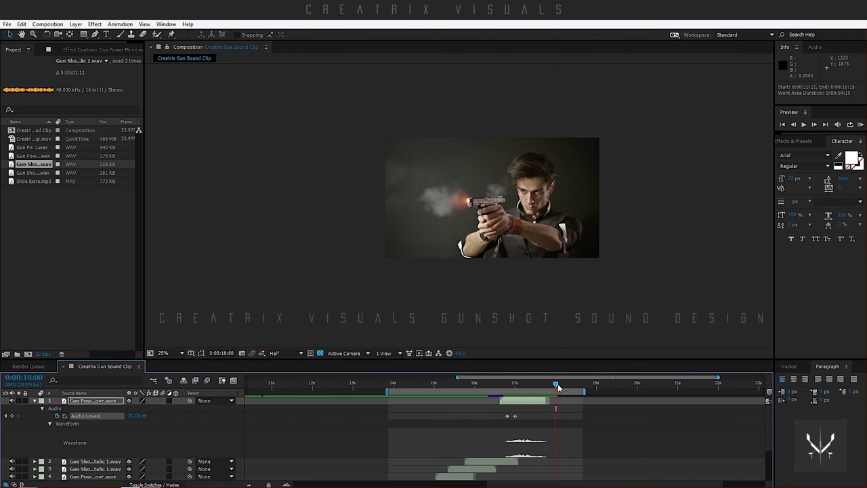
pyautogui.moveTo(557, 383); pyautogui.dragTo(554, 384)
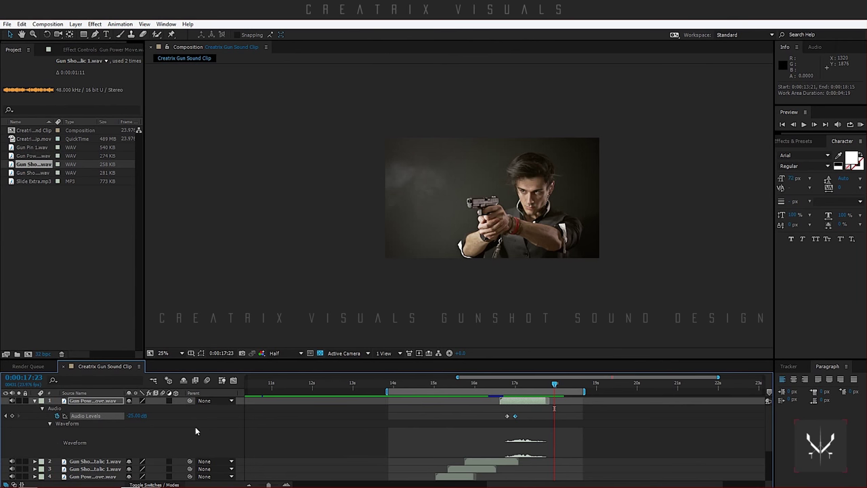
# Step: Duplicate the Gun Shot Metalic 2.wav layer that starts at 0:00:14:01 and bring the copy to the top of the layer stack
pyautogui.scroll(-3, 189, 437)
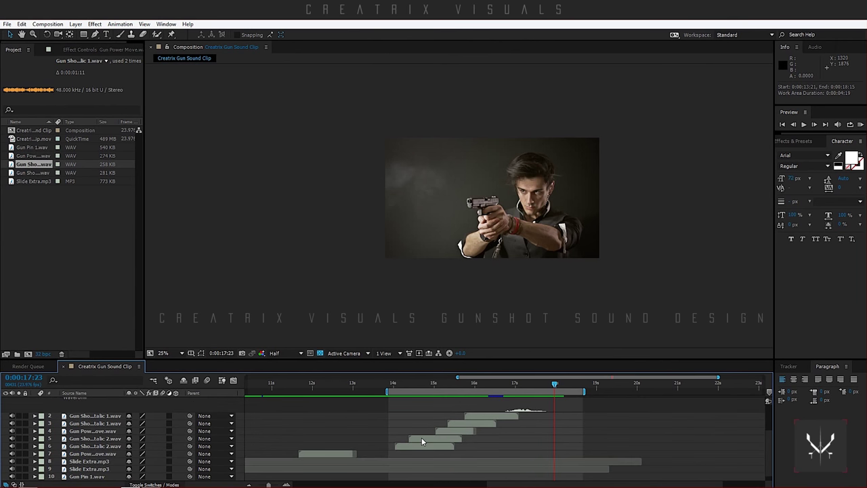
pyautogui.click(107, 446)
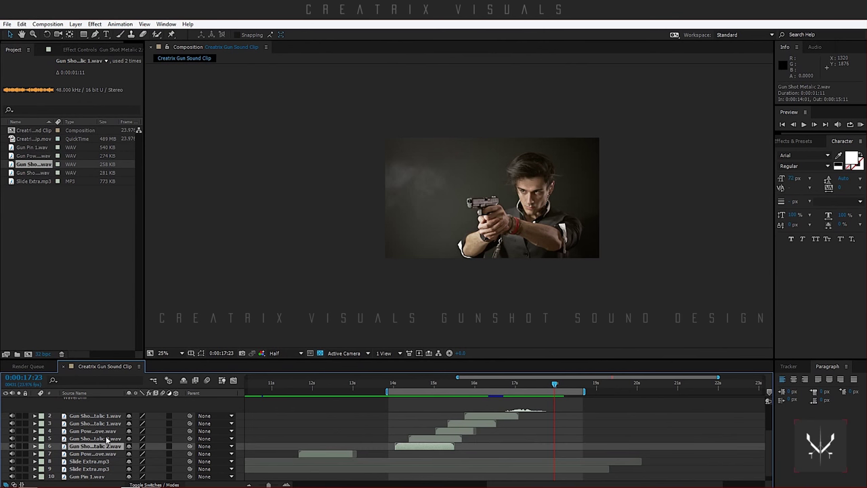
pyautogui.click(106, 439)
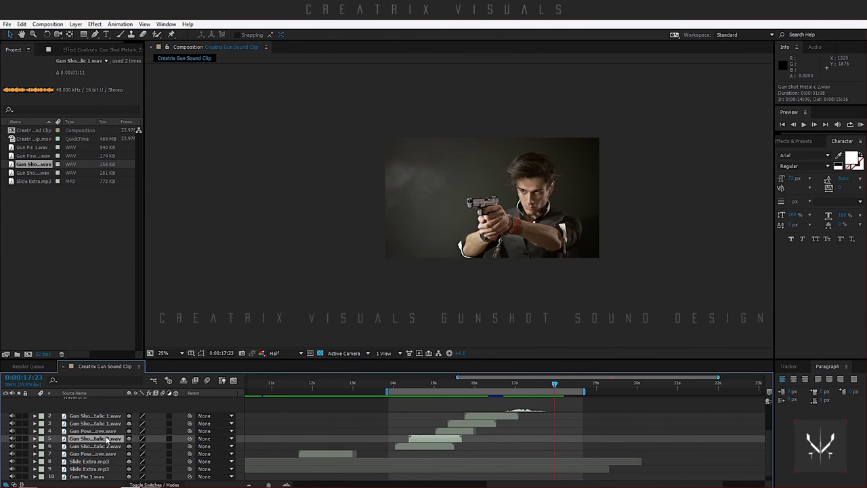
pyautogui.click(107, 446)
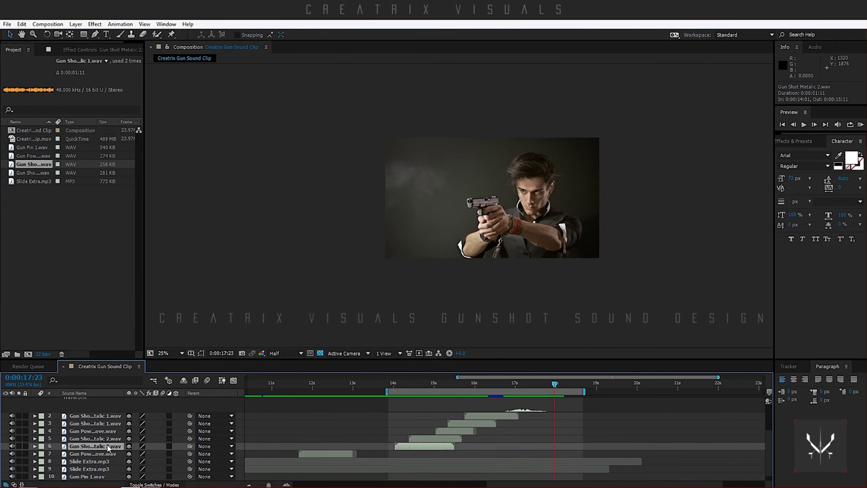
pyautogui.hotkey('ctrl', 'd')
pyautogui.scroll(3, 121, 398)
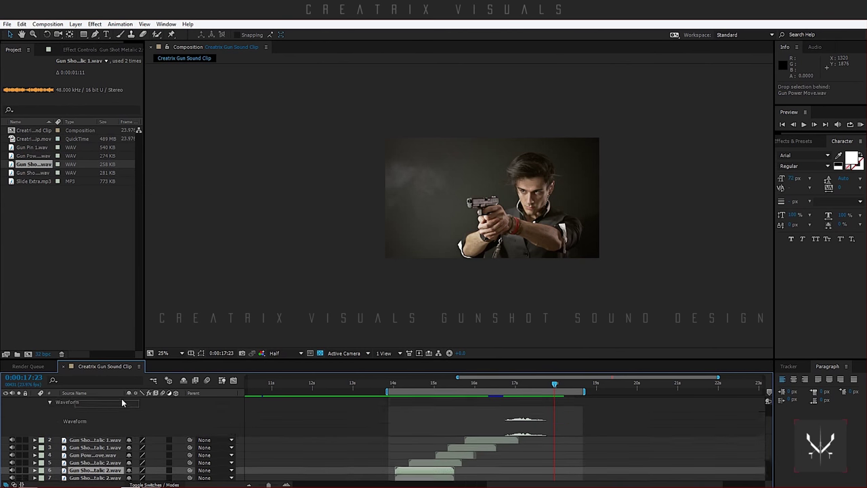
pyautogui.hotkey('ctrl', 'shift', ']')
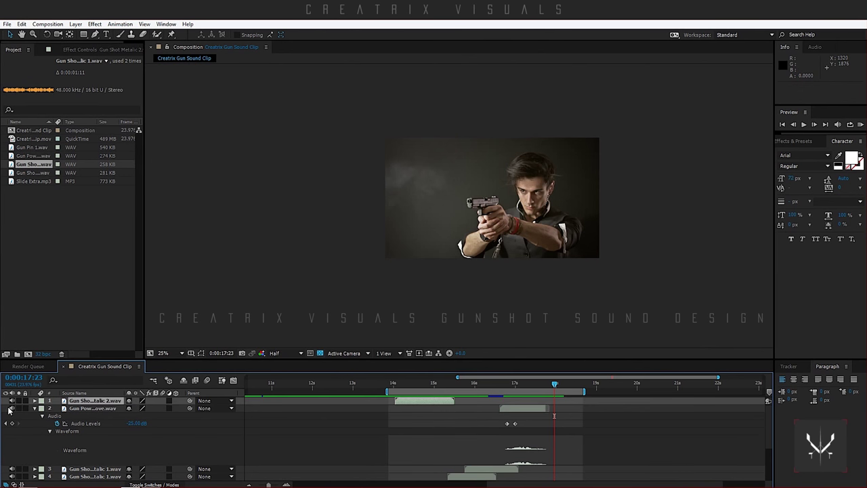
# Step: Reveal the waveform of the top Gun Shot Metalic 2.wav layer and move it to start at 0:00:17:10, synced to the muzzle flash
pyautogui.click(34, 400)
pyautogui.click(42, 408)
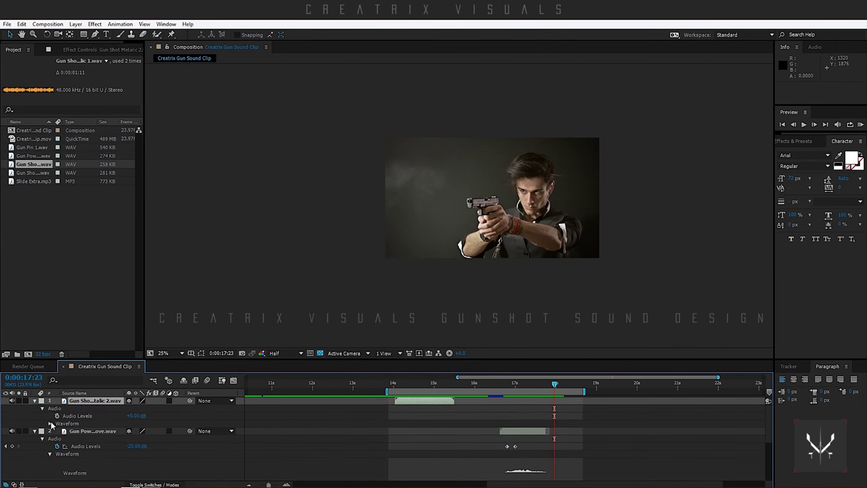
pyautogui.click(49, 424)
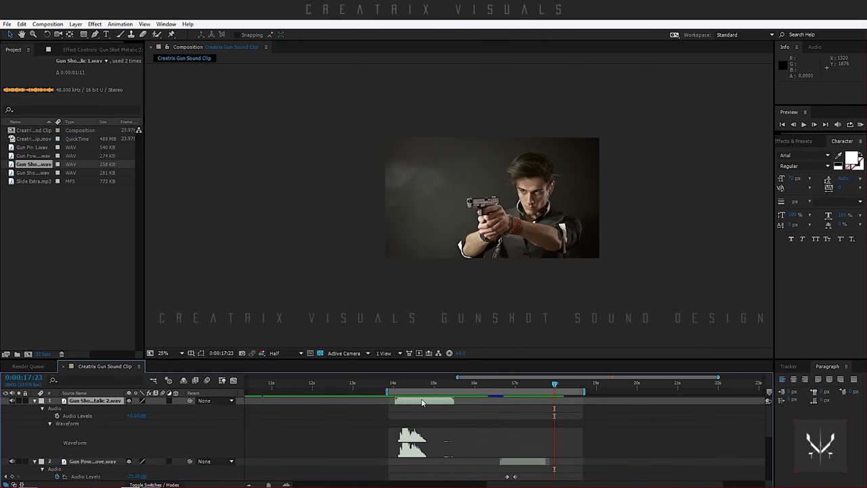
pyautogui.moveTo(421, 402); pyautogui.dragTo(568, 413)
pyautogui.press('i')
pyautogui.press('space')
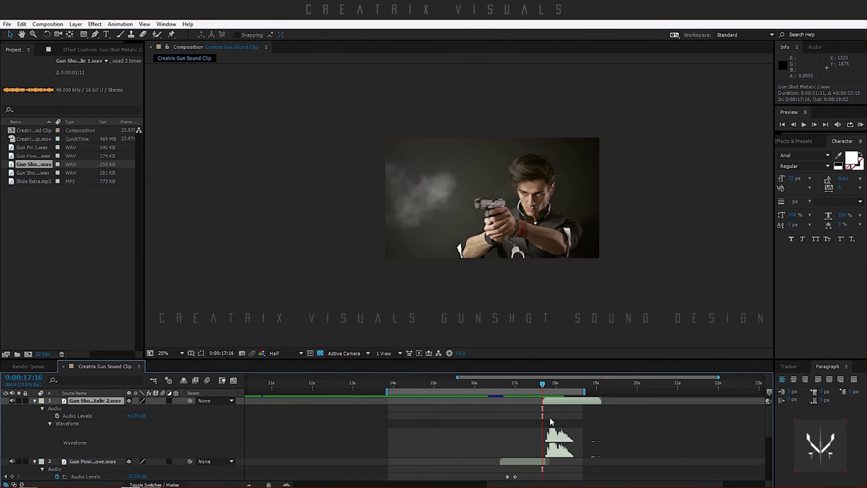
pyautogui.press('pageup')
pyautogui.press('pageup')
pyautogui.press('pageup')
pyautogui.press('pageup')
pyautogui.moveTo(549, 401); pyautogui.dragTo(541, 404)
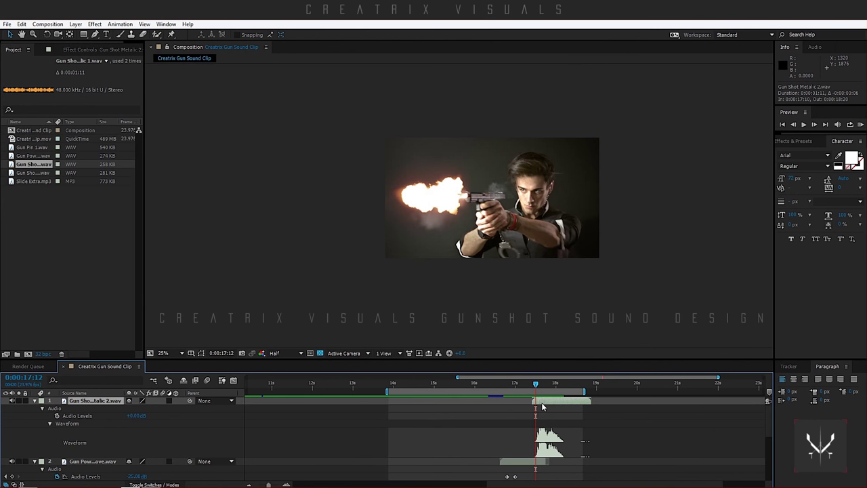
# Step: Advance the current time frame by frame to the next muzzle flash at 0:00:18:00
pyautogui.press('pagedown')
pyautogui.press('pagedown')
pyautogui.press('pagedown')
pyautogui.press('pagedown')
pyautogui.press('pagedown')
pyautogui.press('pagedown')
pyautogui.press('pagedown')
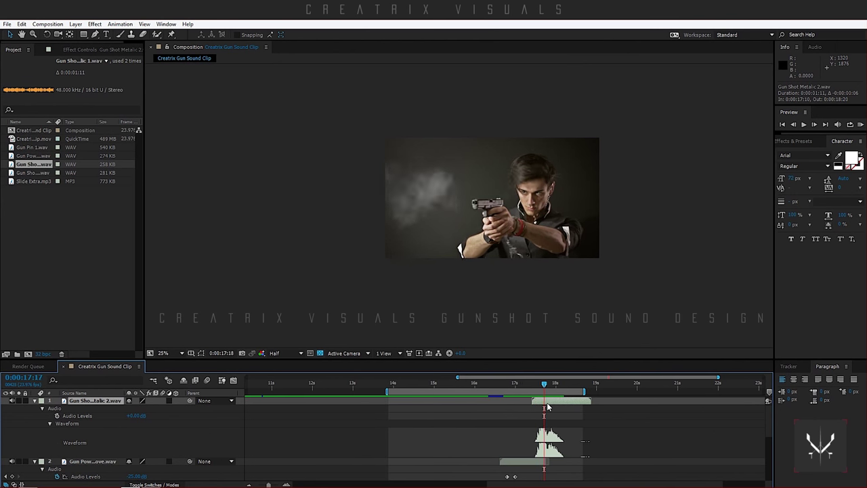
pyautogui.press('pagedown')
pyautogui.press('pagedown')
pyautogui.press('pagedown')
pyautogui.press('pagedown')
pyautogui.press('pagedown')
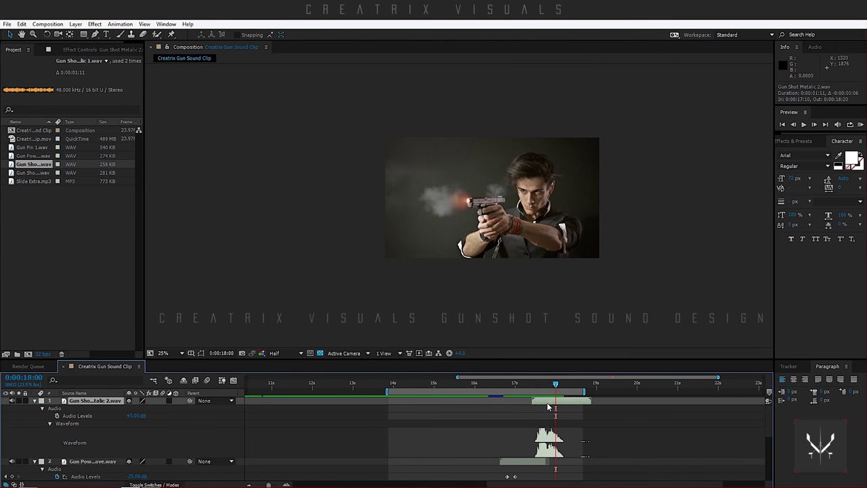
# Step: Import Gun Shot Metal + Pressure from the M9 Gun Shot folder and add it to the composition as the top layer
pyautogui.click(140, 480)
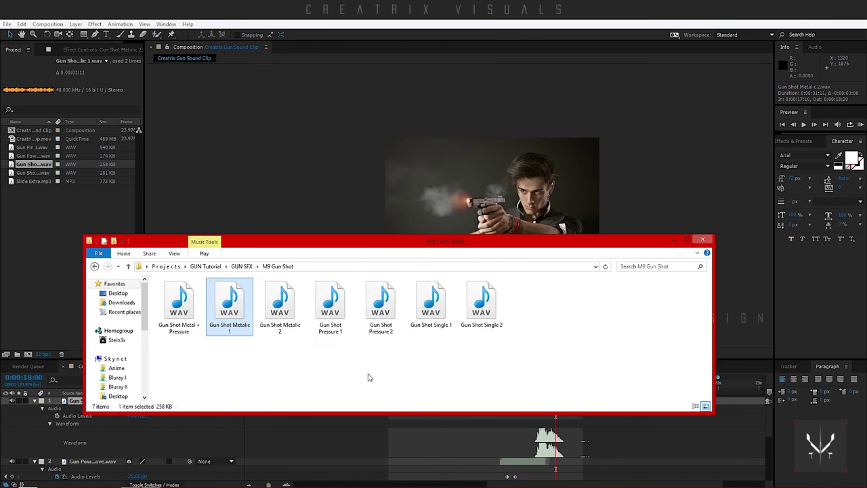
pyautogui.click(188, 328)
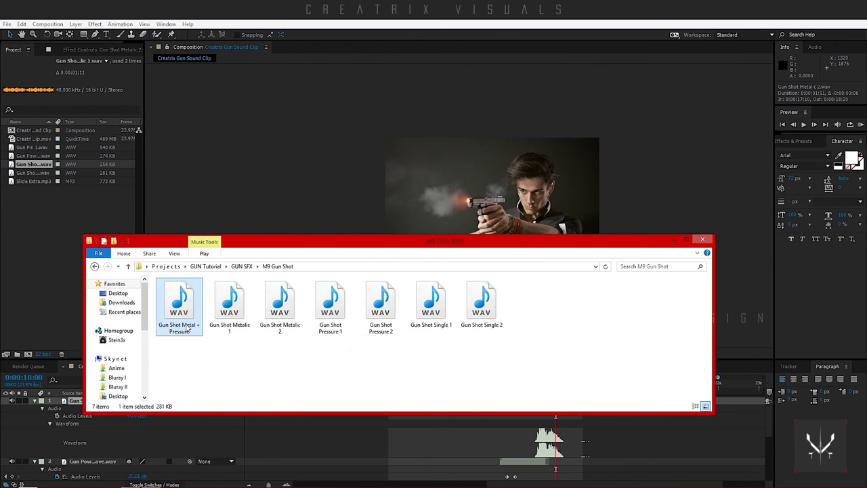
pyautogui.moveTo(189, 325); pyautogui.dragTo(43, 255)
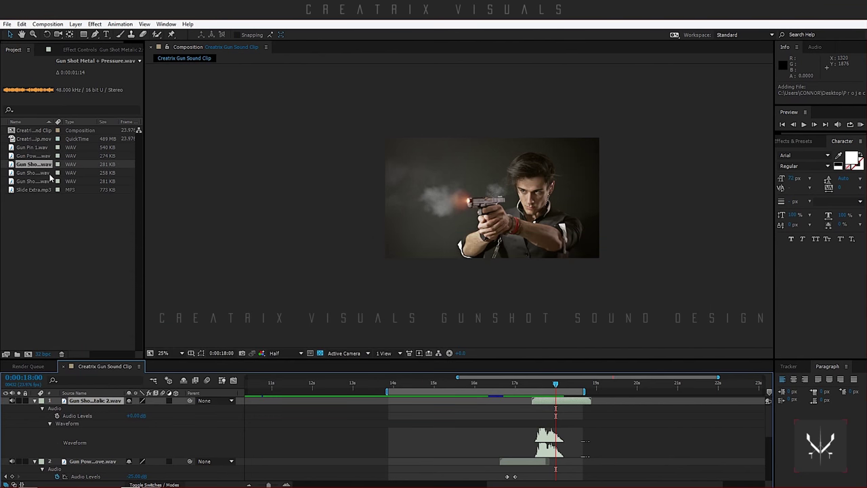
pyautogui.moveTo(49, 165); pyautogui.dragTo(441, 427)
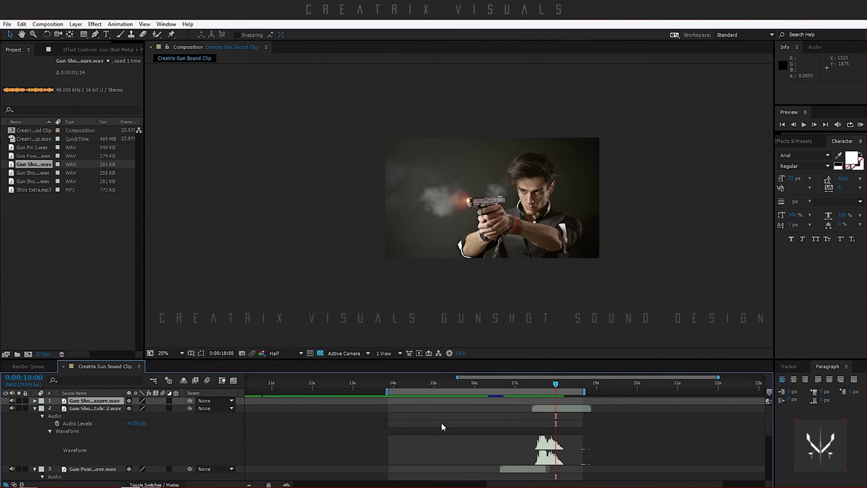
# Step: Using its waveform, move the Gun Shot Metal + Pressure.wav layer to start at 0:00:17:17 so the shot hits at 0:00:18:00, and collapse the expanded layers
pyautogui.hscroll(-5, 267, 413)
pyautogui.hscroll(-1, 303, 441)
pyautogui.moveTo(268, 404); pyautogui.dragTo(477, 402)
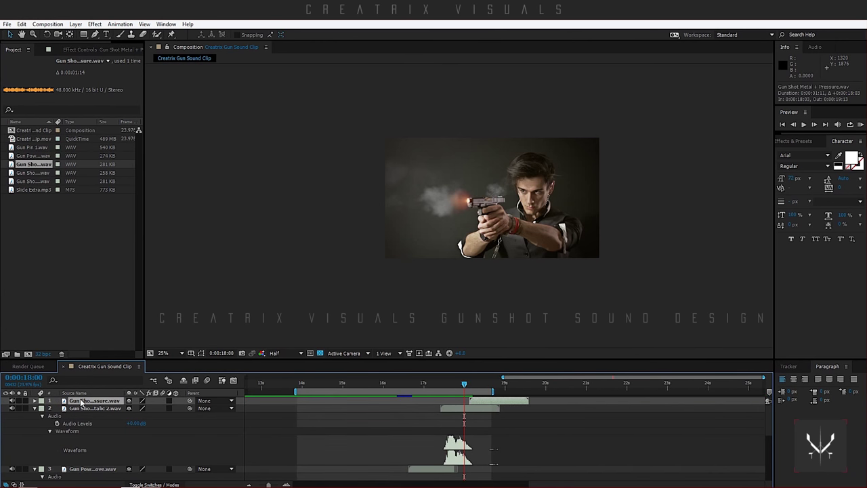
pyautogui.click(34, 408)
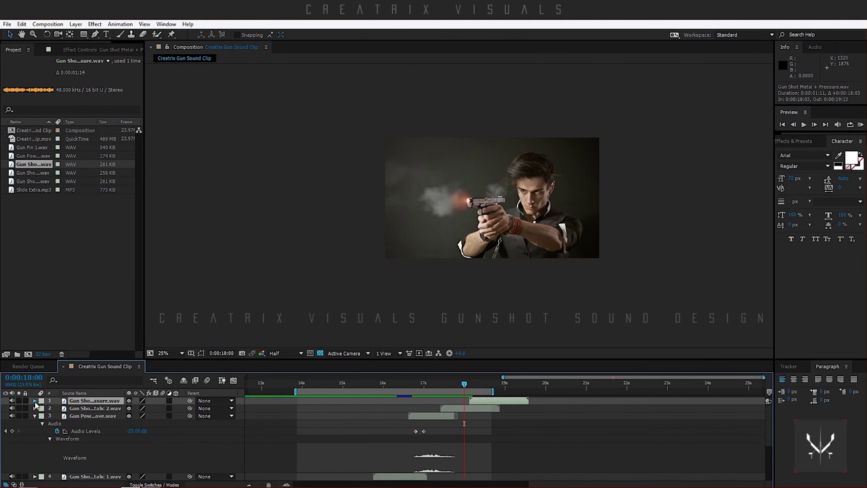
pyautogui.click(35, 400)
pyautogui.click(42, 408)
pyautogui.click(50, 423)
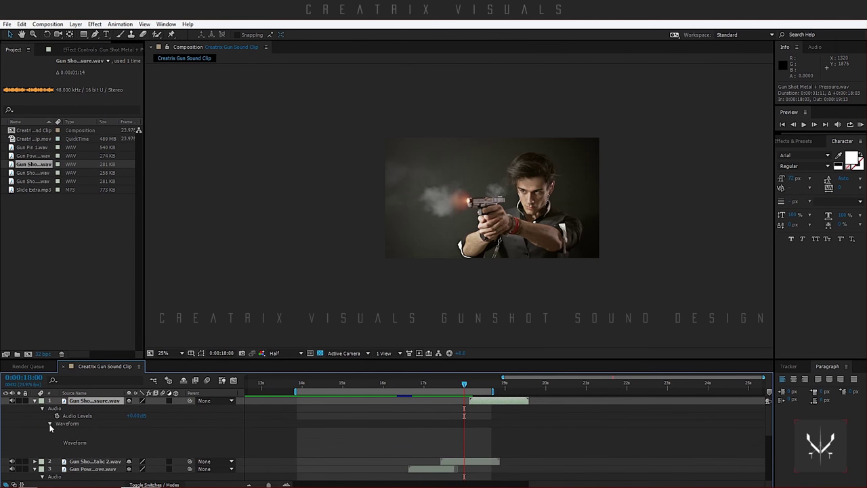
pyautogui.moveTo(499, 405); pyautogui.dragTo(465, 405)
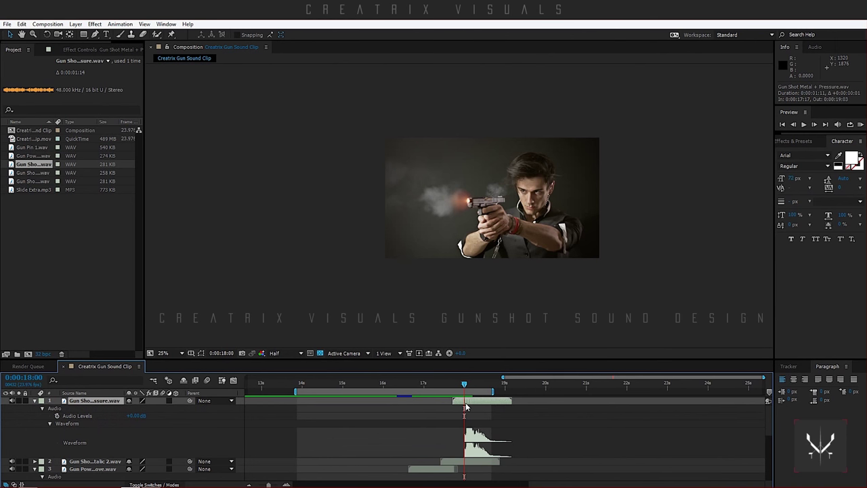
pyautogui.click(35, 401)
pyautogui.click(34, 416)
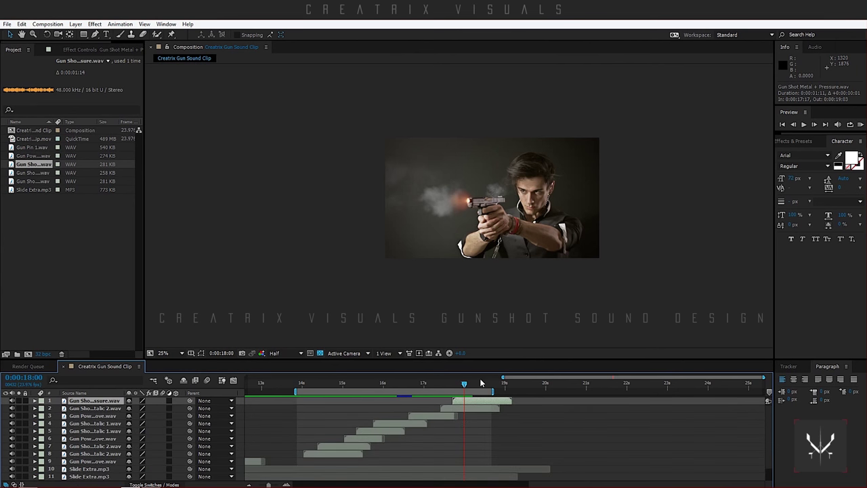
# Step: RAM preview the work area to check the gunshot and movement sounds against the footage
pyautogui.moveTo(464, 383); pyautogui.dragTo(483, 385)
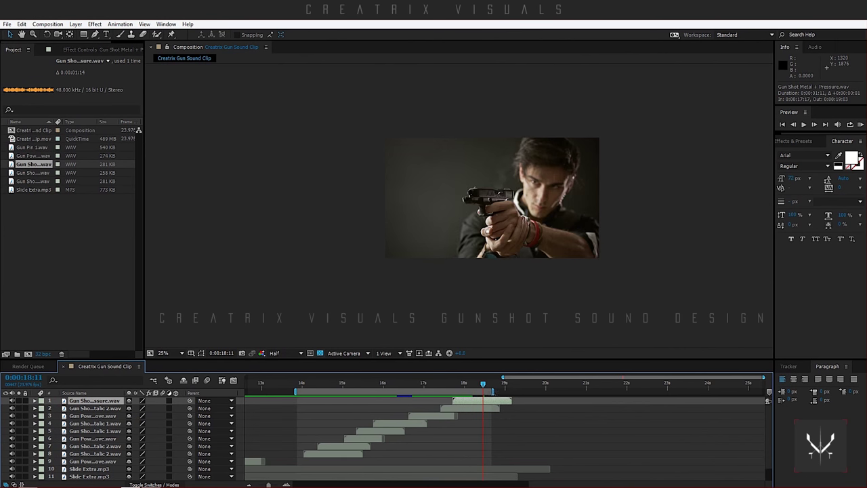
pyautogui.click(860, 124)
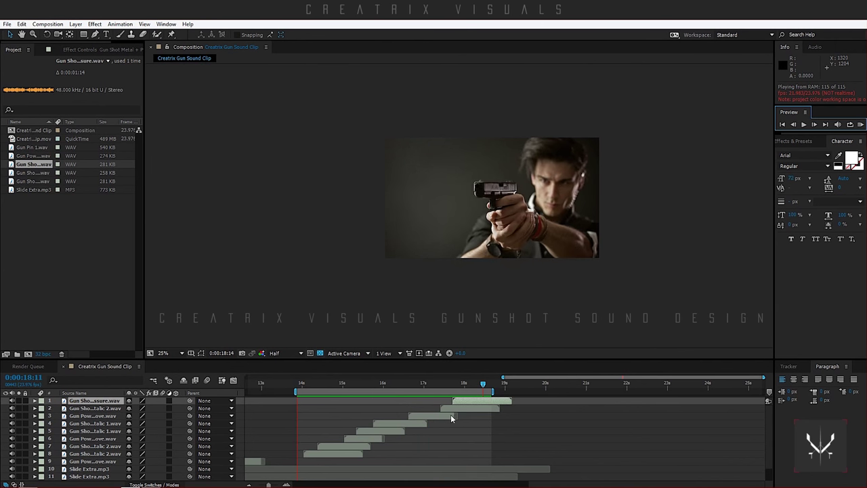
pyautogui.press('space')
# Step: Set Audio Levels to -10 dB at the 0:00:17:00 keyframe of the Gun Power Move.wav layer that starts at 0:00:16:13
pyautogui.click(419, 384)
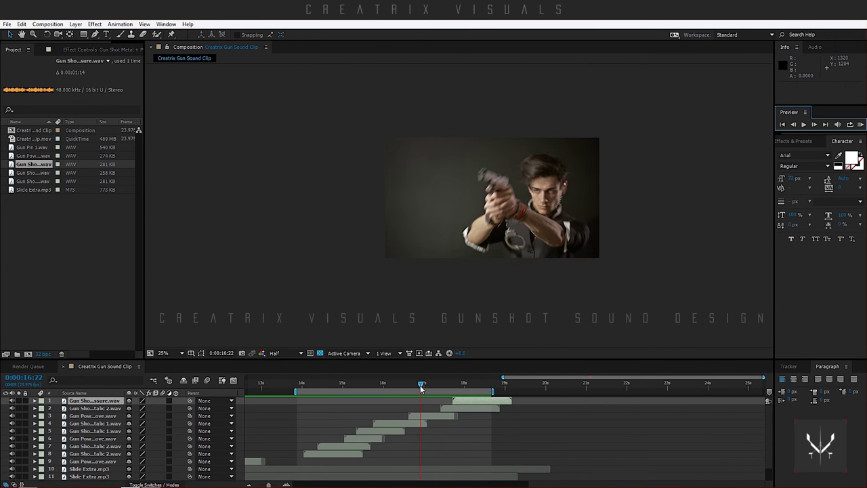
pyautogui.click(427, 416)
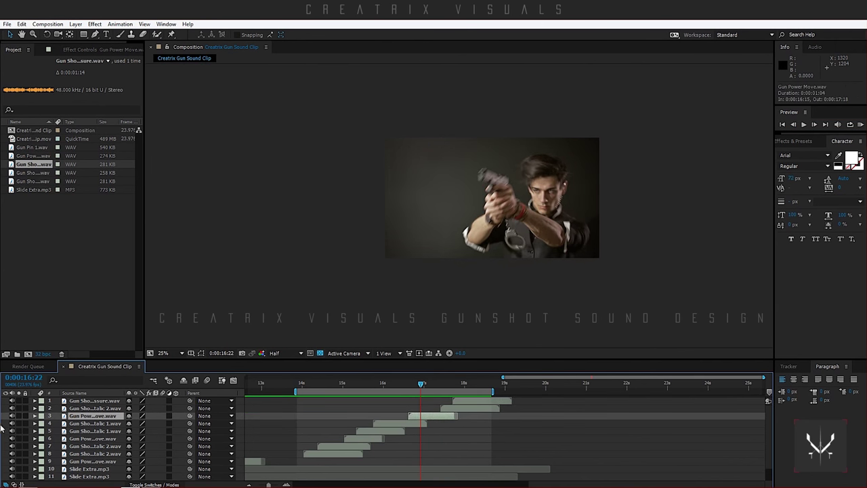
pyautogui.keyDown('ctrl'); pyautogui.click(36, 415); pyautogui.keyUp('ctrl')
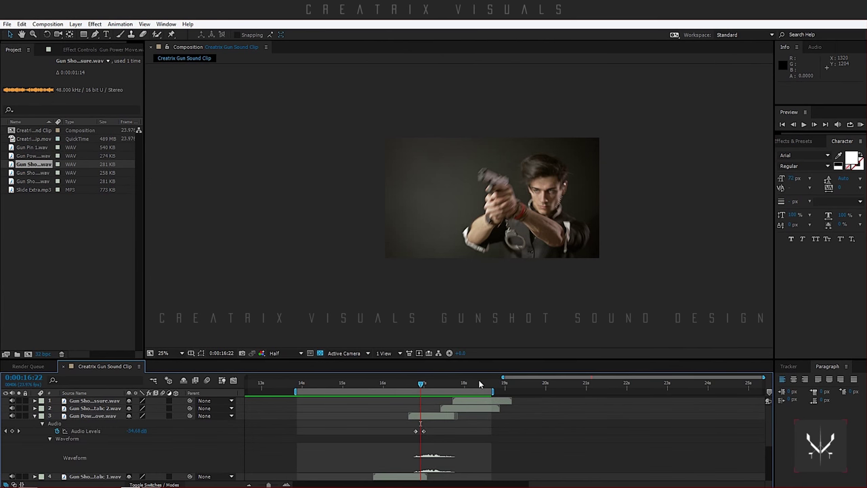
pyautogui.click(424, 384)
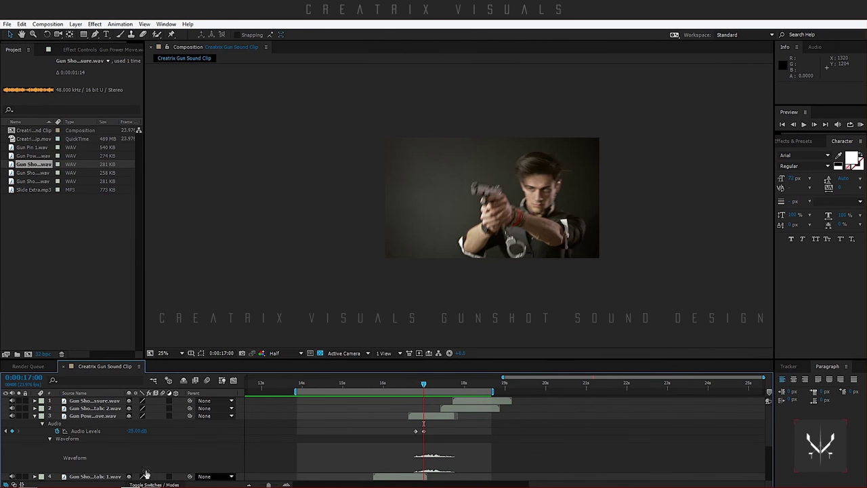
pyautogui.click(133, 431)
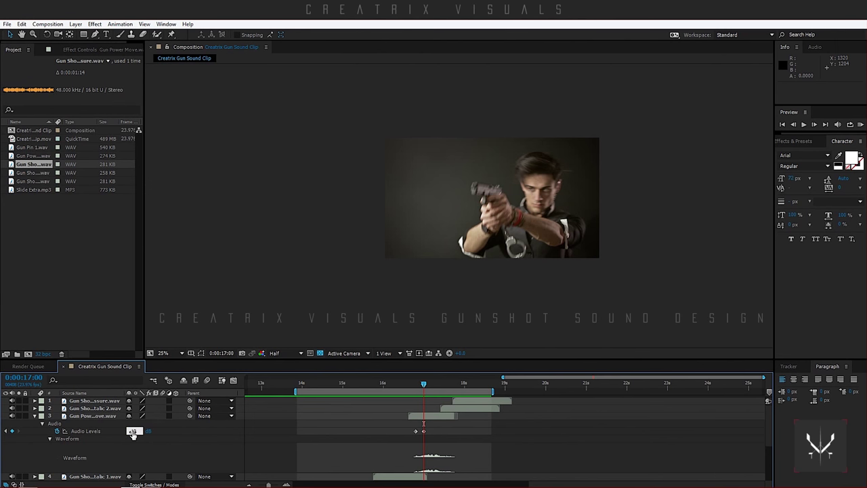
pyautogui.click(106, 416)
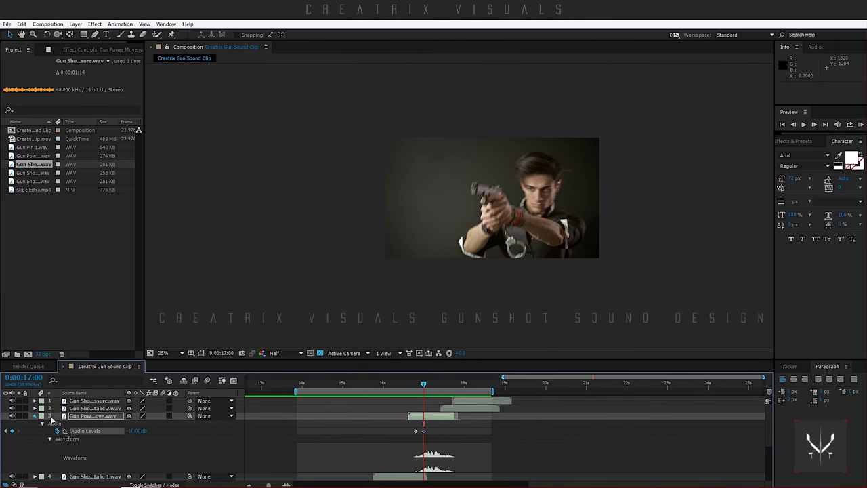
pyautogui.click(35, 416)
# Step: Set the work area's start to 0:00:16:09 and RAM preview the shortened section
pyautogui.moveTo(424, 385); pyautogui.dragTo(398, 391)
pyautogui.press('b')
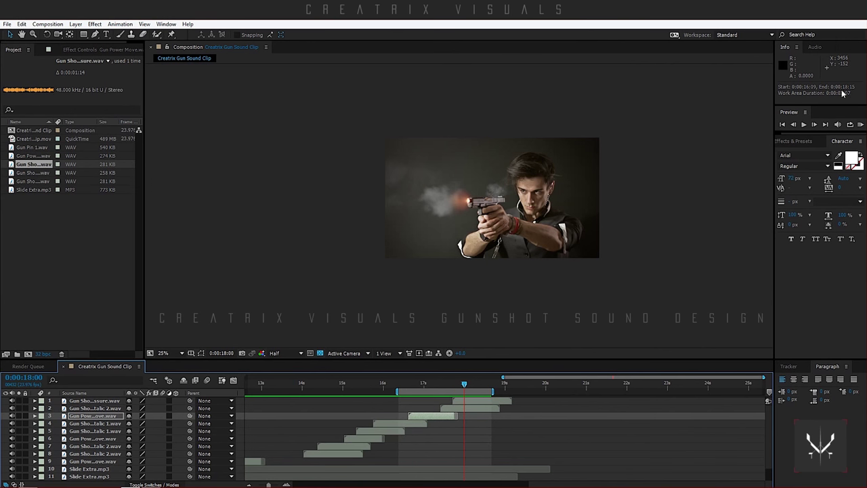
pyautogui.click(860, 125)
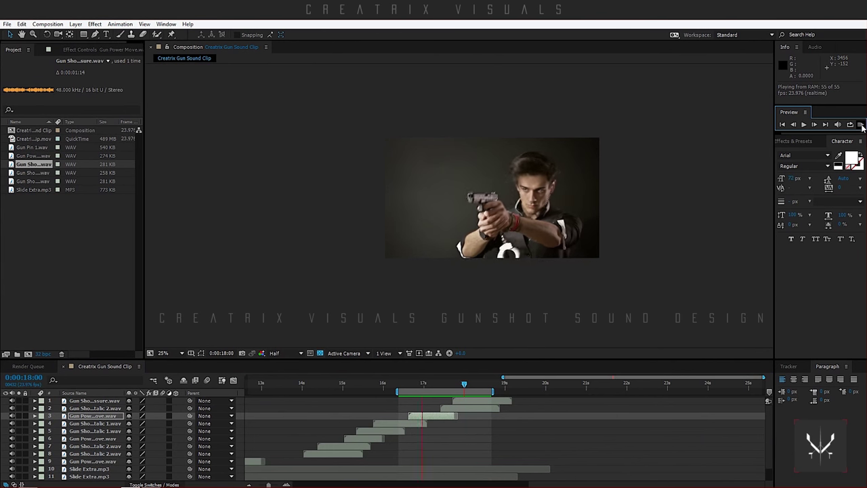
pyautogui.press('space')
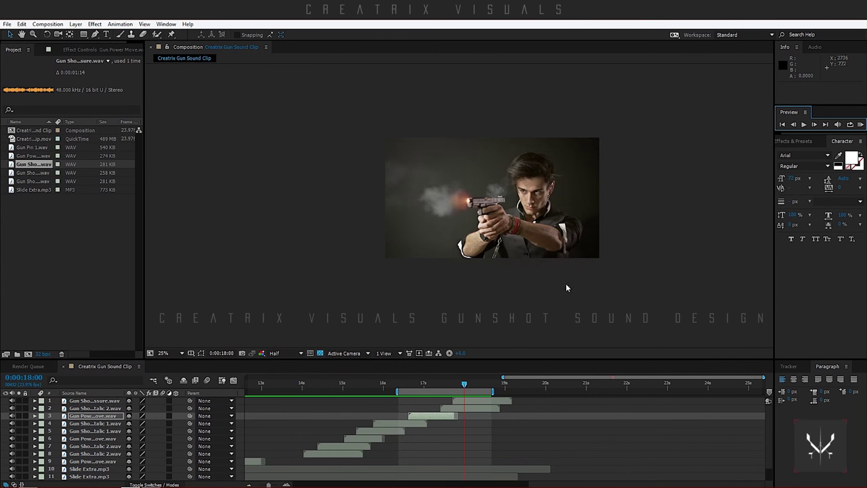
# Step: Set the Audio Levels of the Gun Shot Metalic 2.wav layer starting at 0:00:17:10 to -5 dB and RAM preview the work area
pyautogui.click(456, 408)
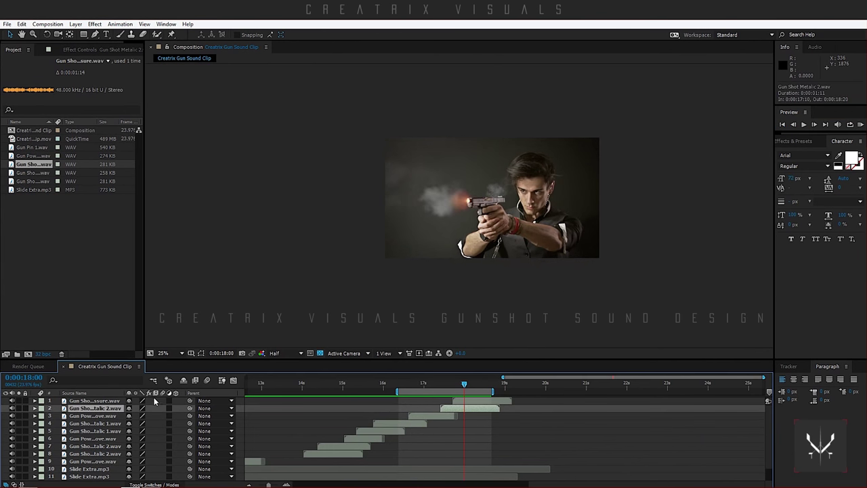
pyautogui.click(34, 409)
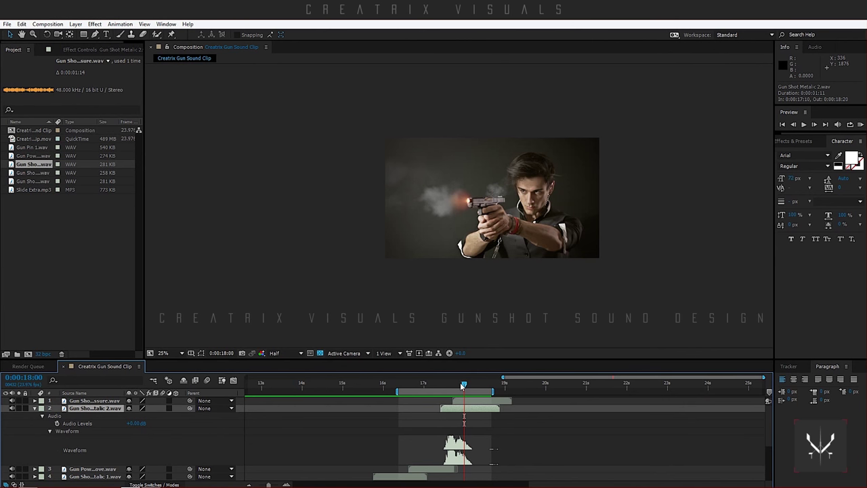
pyautogui.moveTo(461, 384)
pyautogui.mouseDown()
pyautogui.moveTo(441, 382)
pyautogui.moveTo(473, 390)
pyautogui.moveTo(465, 391)
pyautogui.mouseUp()
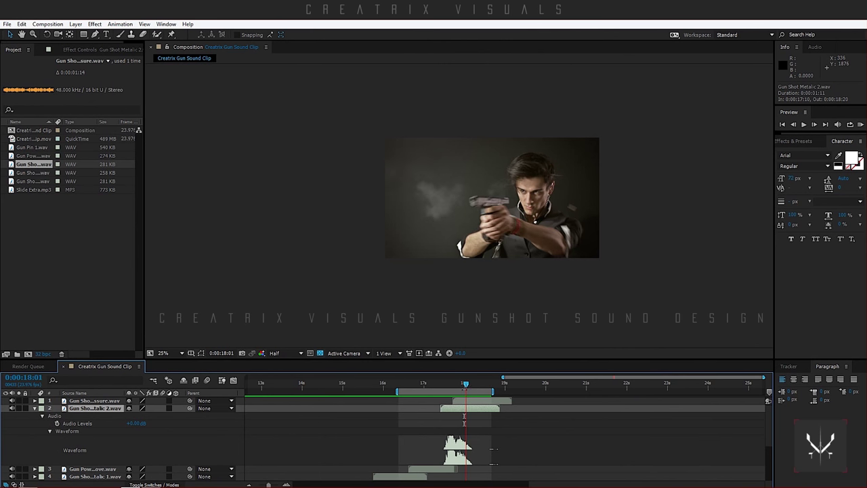
pyautogui.click(133, 423)
pyautogui.write('-5')
pyautogui.press('Return')
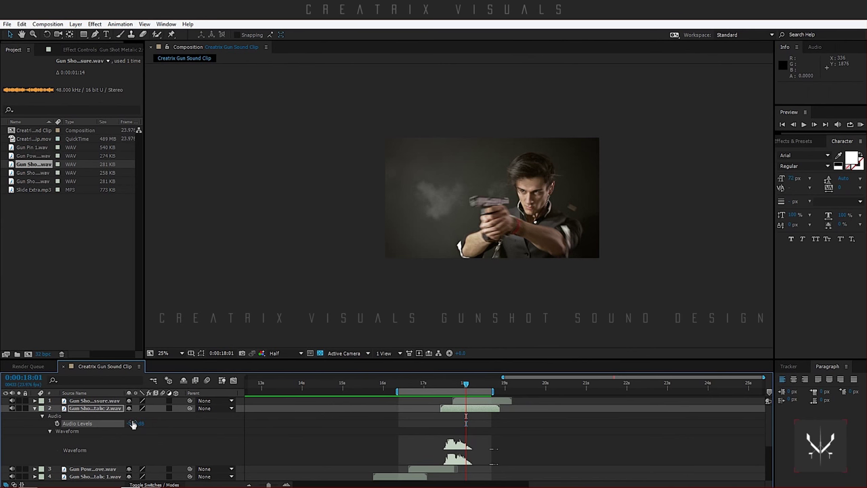
pyautogui.click(860, 125)
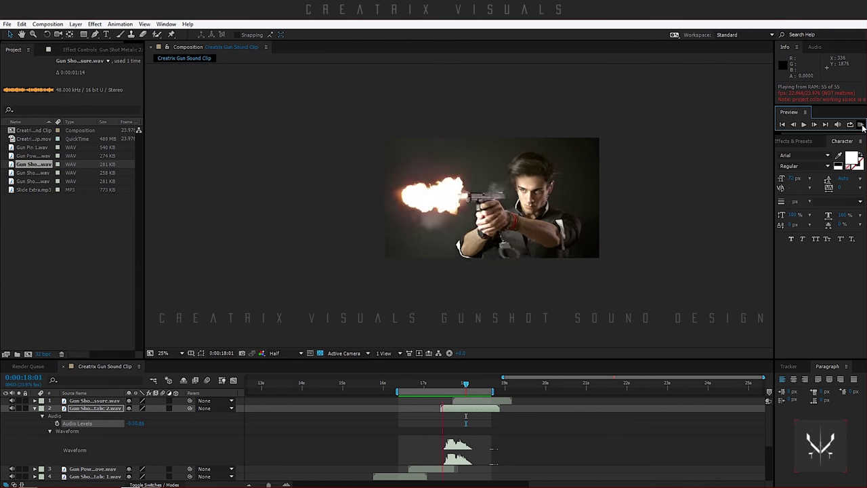
pyautogui.click(332, 418)
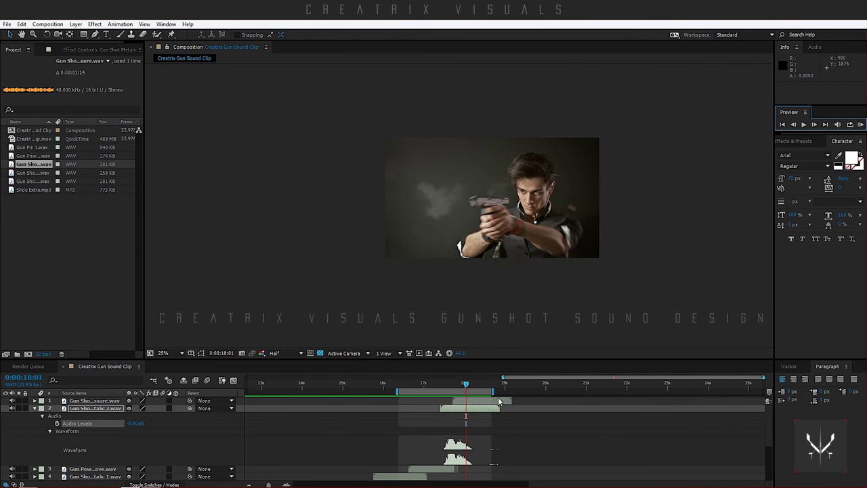
# Step: Extend the work area's end to 0:00:21:13 and set the current time to 0:00:20:05
pyautogui.moveTo(492, 391); pyautogui.dragTo(546, 391)
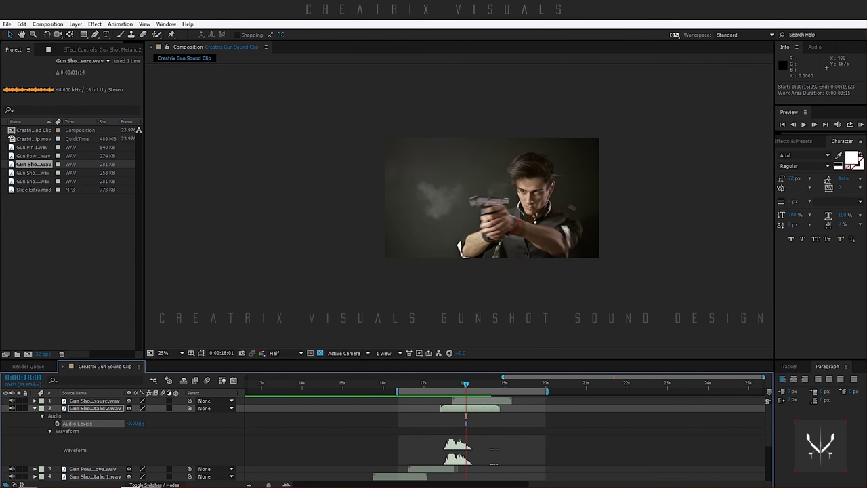
pyautogui.moveTo(465, 385); pyautogui.dragTo(610, 393)
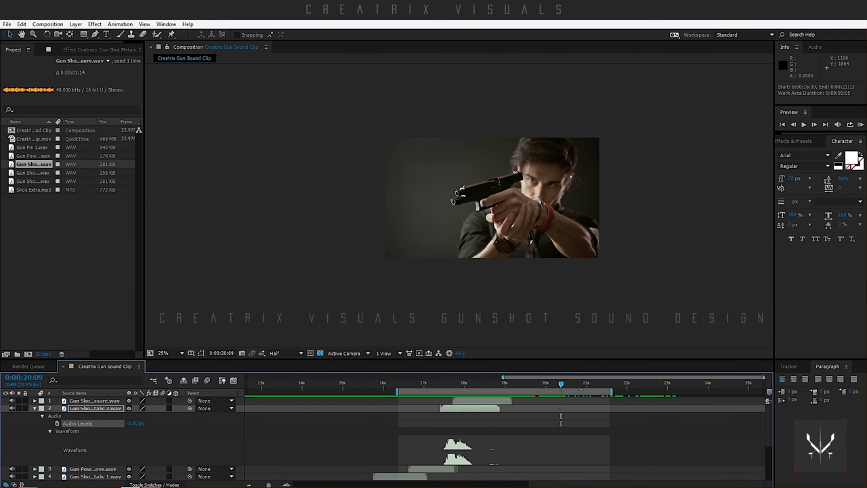
pyautogui.moveTo(535, 384); pyautogui.dragTo(553, 385)
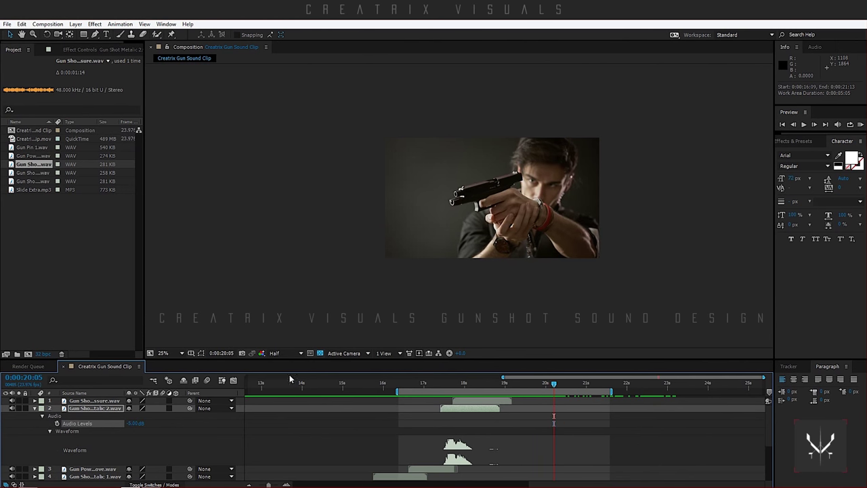
# Step: Duplicate the Gun Shot Metalic 2.wav layer starting at 0:00:14:09, place the copy topmost in the layer stack and start it at 0:00:20:07
pyautogui.click(35, 409)
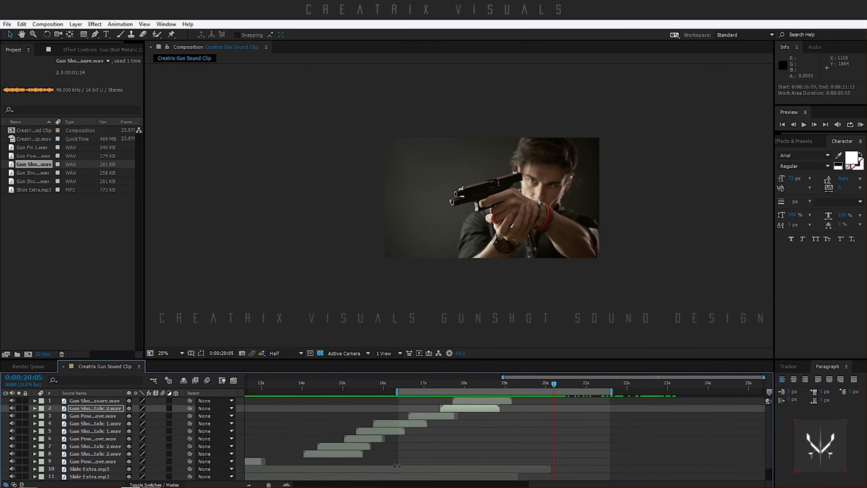
pyautogui.hscroll(-5, 334, 423)
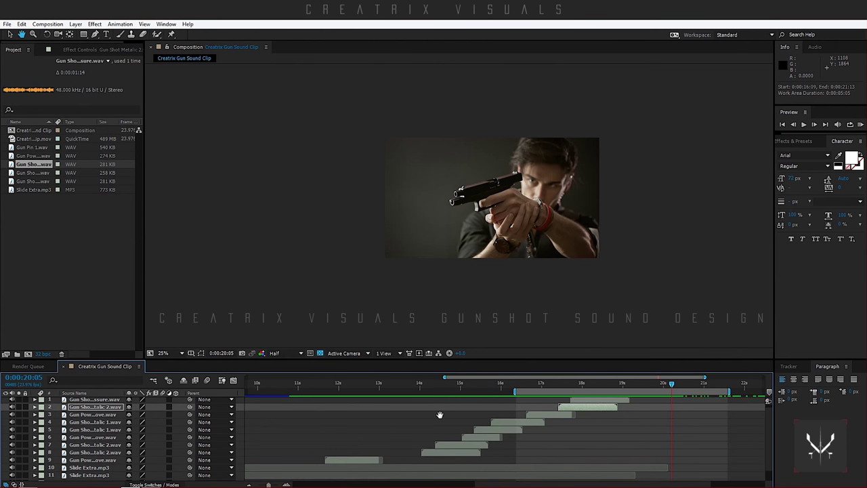
pyautogui.click(99, 454)
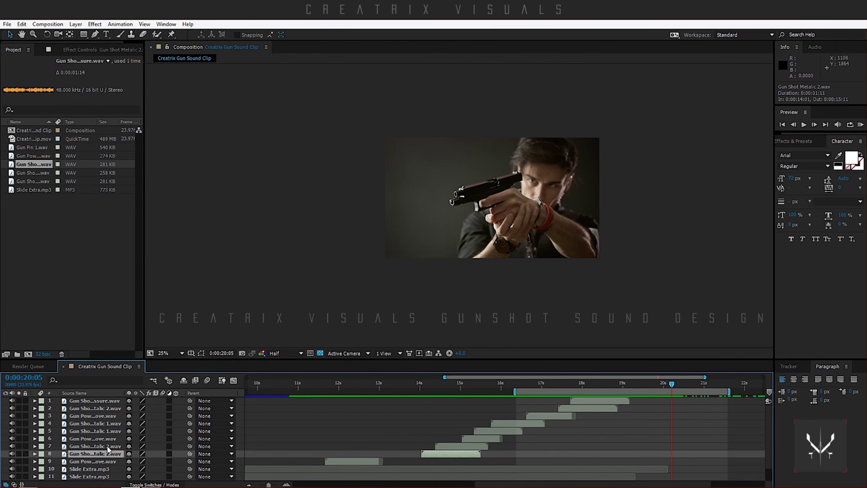
pyautogui.click(107, 446)
pyautogui.hotkey('ctrl', 'd')
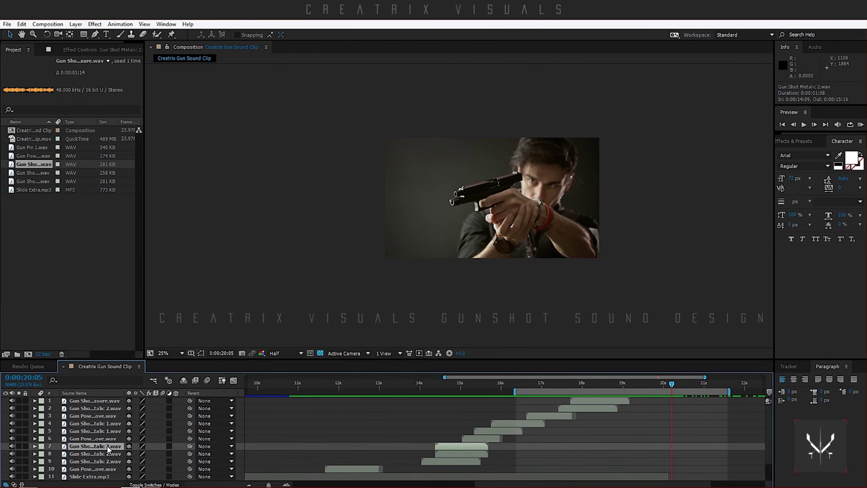
pyautogui.moveTo(107, 448); pyautogui.dragTo(107, 400)
pyautogui.moveTo(449, 400); pyautogui.dragTo(691, 415)
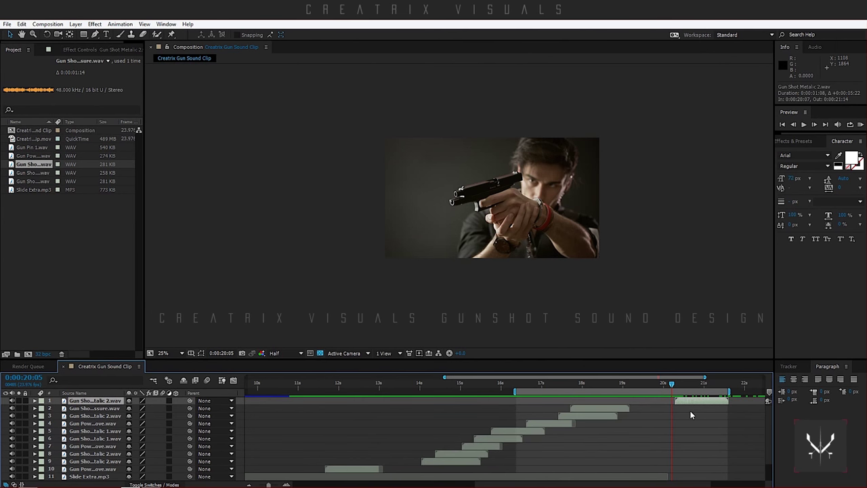
# Step: Reveal the waveform of the duplicated Gun Shot Metalic 2.wav layer and shift the layer to start at 0:00:19:20
pyautogui.click(35, 400)
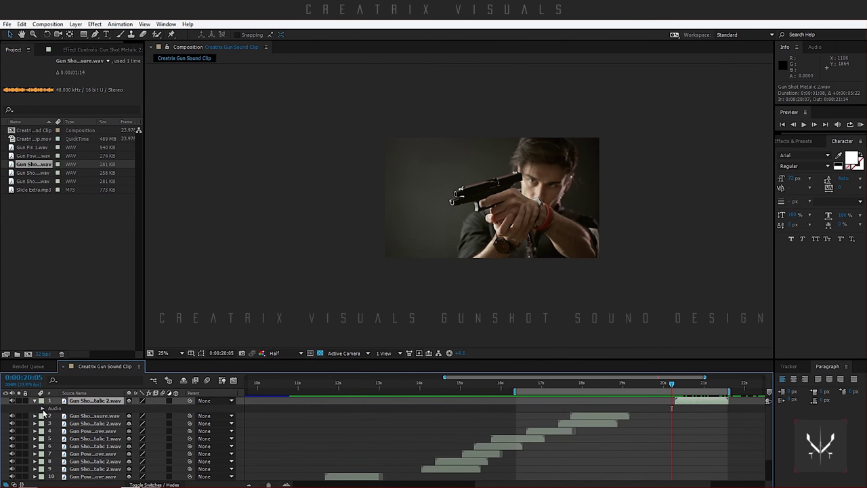
pyautogui.click(42, 408)
pyautogui.click(50, 423)
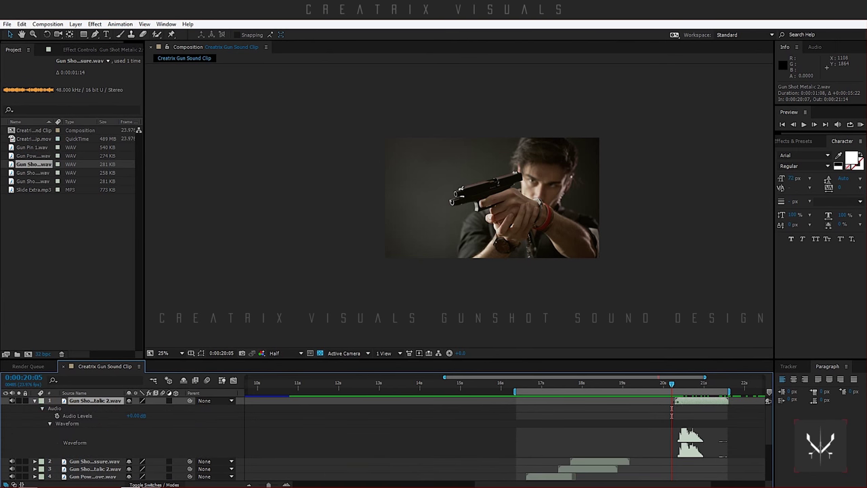
pyautogui.moveTo(685, 404); pyautogui.dragTo(667, 400)
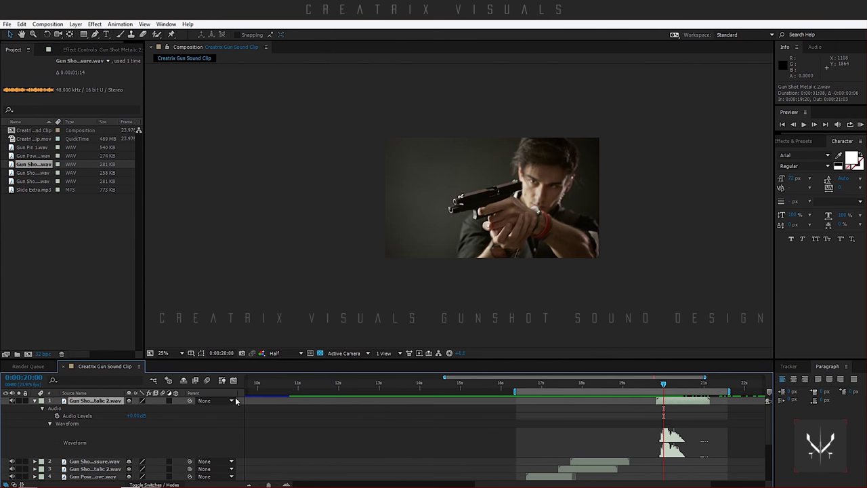
# Step: Set the duplicated Gun Shot Metalic 2.wav layer's Audio Levels to -10 dB and accept its Time Stretch factor of 90
pyautogui.click(131, 416)
pyautogui.write('-10')
pyautogui.press('Return')
pyautogui.rightClick(700, 404)
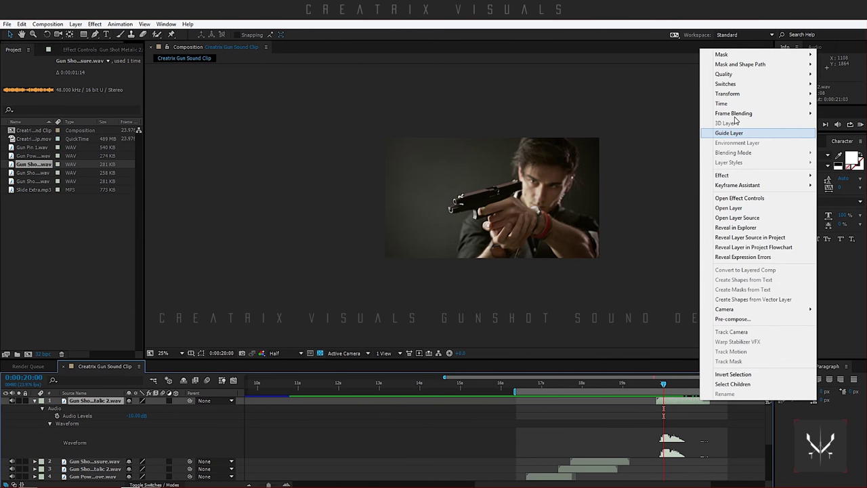
pyautogui.moveTo(726, 106)
pyautogui.click(633, 123)
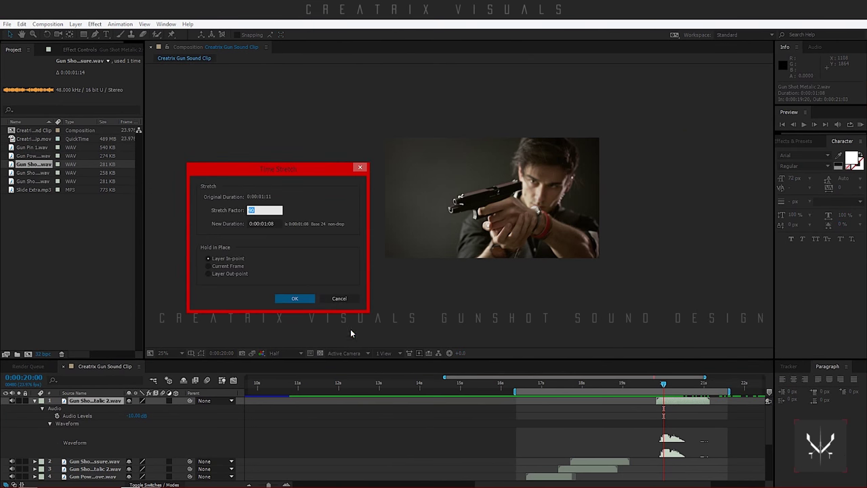
pyautogui.click(292, 299)
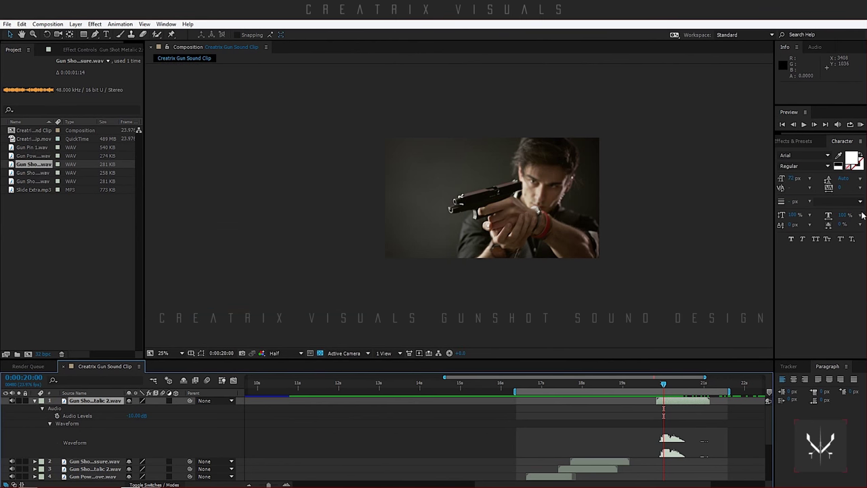
# Step: RAM preview the work area, and delete the duplicated Gun Shot Metalic 2.wav layer
pyautogui.click(860, 124)
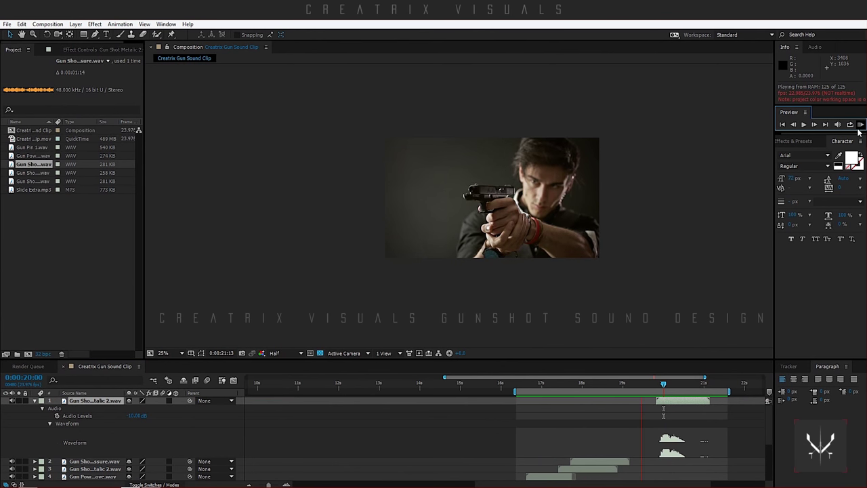
pyautogui.click(671, 366)
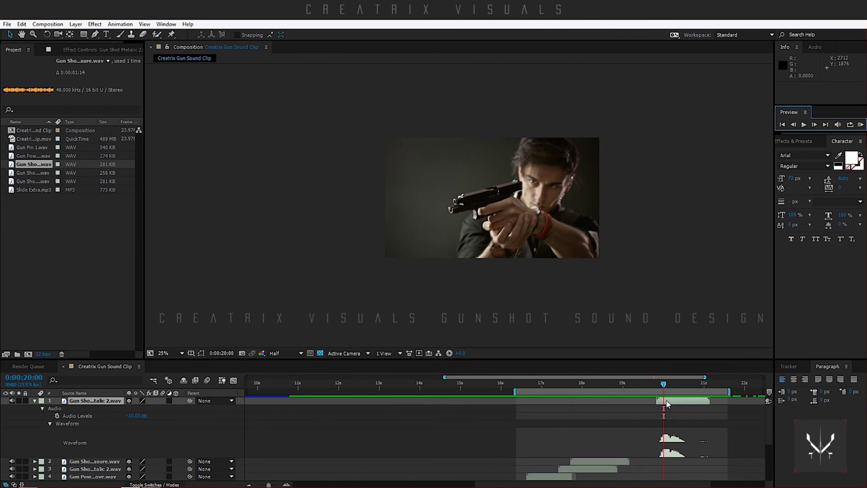
pyautogui.press('Delete')
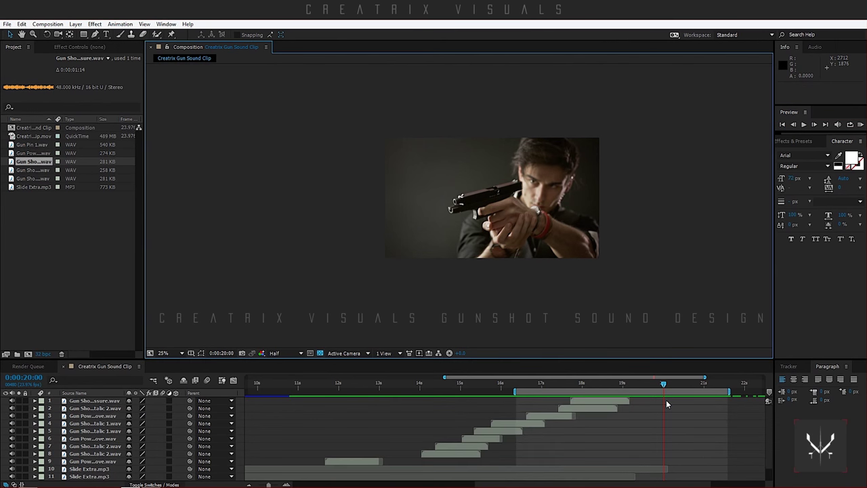
# Step: Duplicate the Slide Extra.mp3 layer starting at 0:00:08:01 and move the copy to the top of the layer stack
pyautogui.click(434, 455)
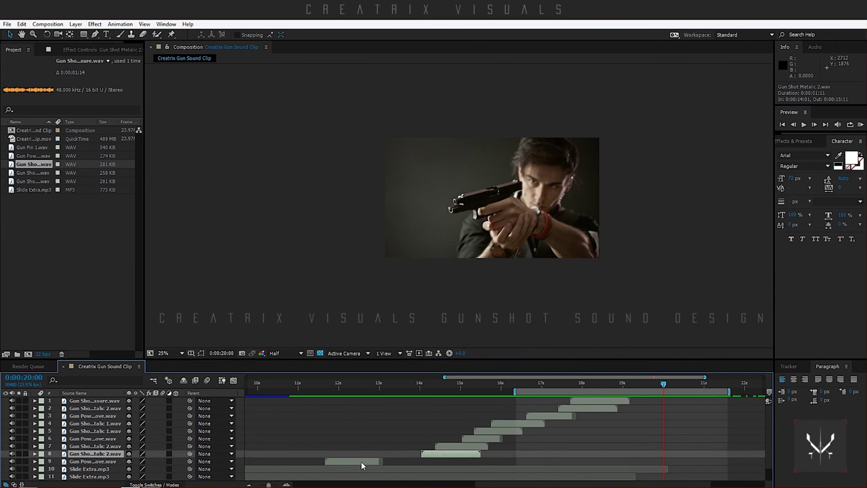
pyautogui.click(361, 461)
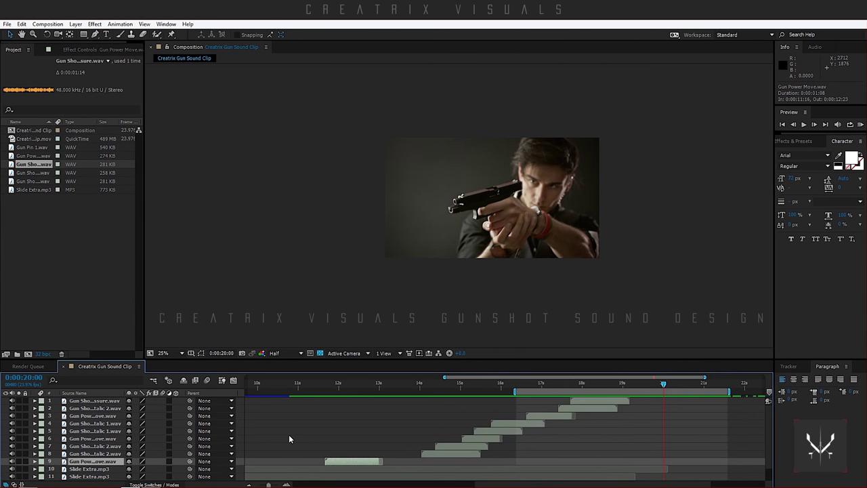
pyautogui.scroll(-2, 294, 457)
pyautogui.hscroll(-5, 409, 433)
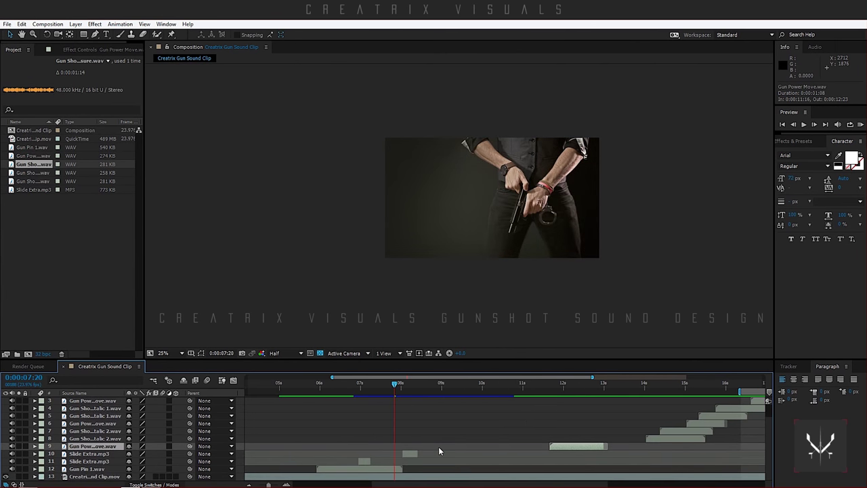
pyautogui.click(411, 455)
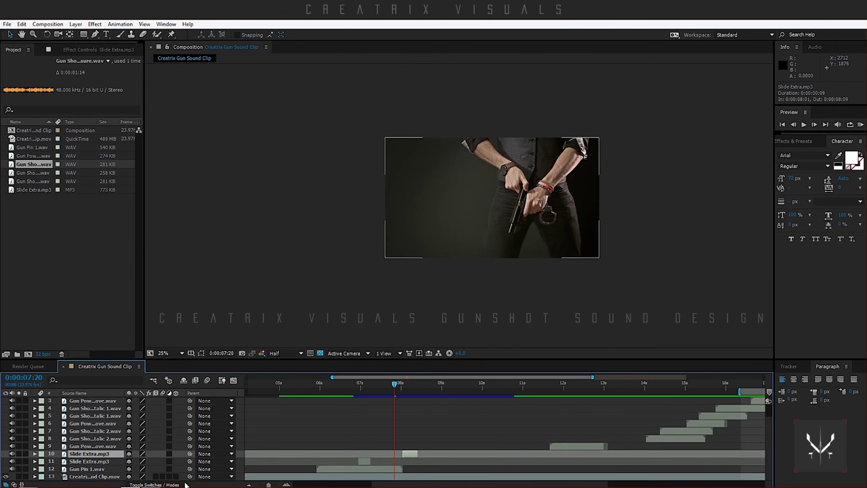
pyautogui.hotkey('ctrl', 'd')
pyautogui.moveTo(92, 458); pyautogui.dragTo(95, 402)
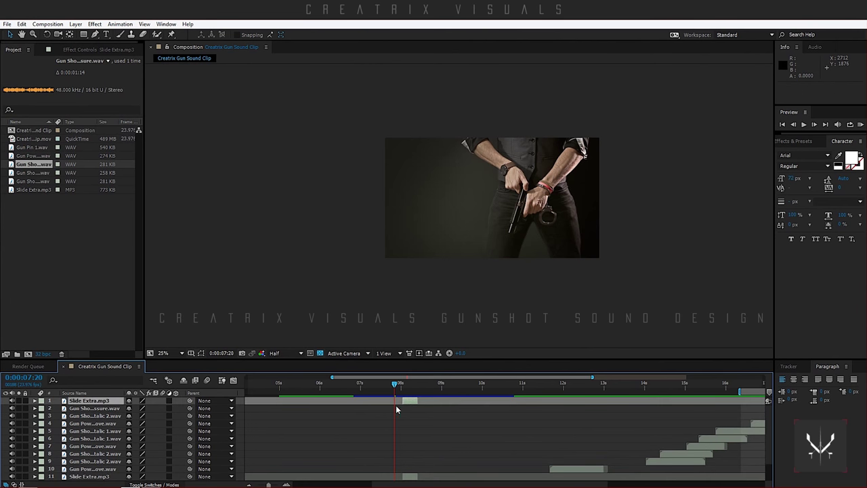
# Step: Set the current time to 0:00:20:01 and, with its waveform revealed, move the duplicated Slide Extra.mp3 layer to start at 0:00:20:00
pyautogui.moveTo(407, 401); pyautogui.dragTo(642, 423)
pyautogui.moveTo(510, 383); pyautogui.dragTo(546, 387)
pyautogui.click(35, 401)
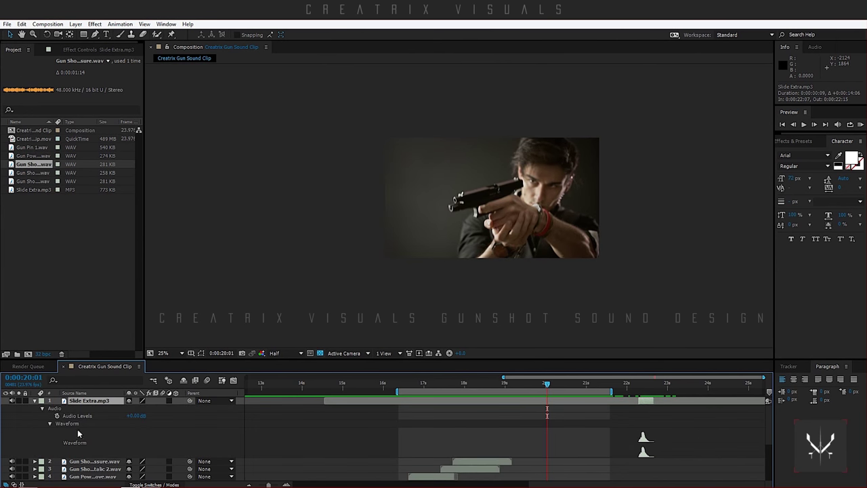
pyautogui.moveTo(645, 403); pyautogui.dragTo(553, 405)
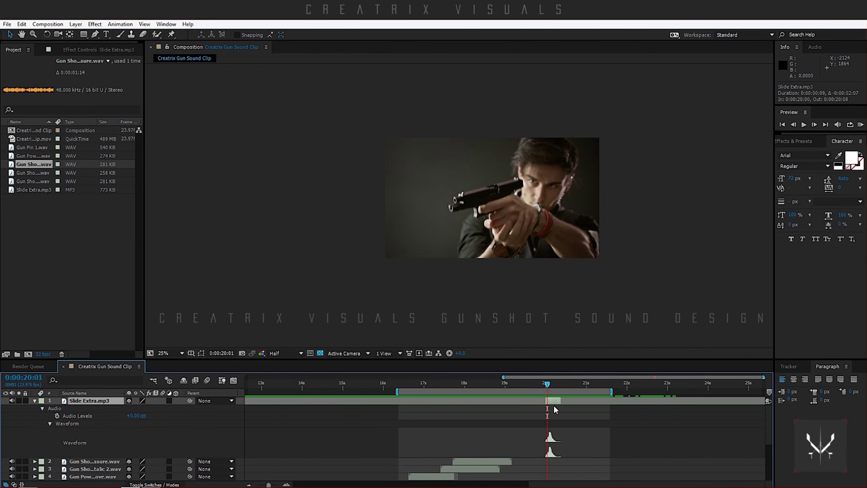
# Step: Set the Audio Levels of the duplicated Slide Extra.mp3 layer to -10 dB and RAM preview the work area
pyautogui.click(135, 415)
pyautogui.write('-10')
pyautogui.press('Return')
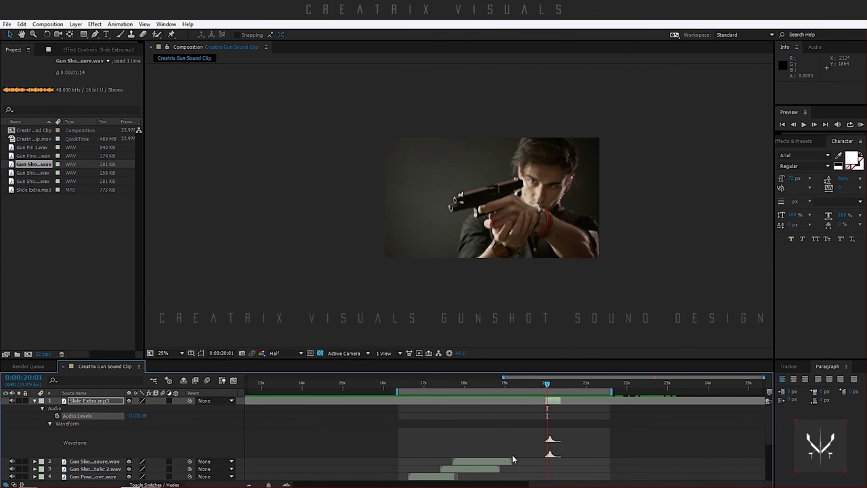
pyautogui.click(859, 125)
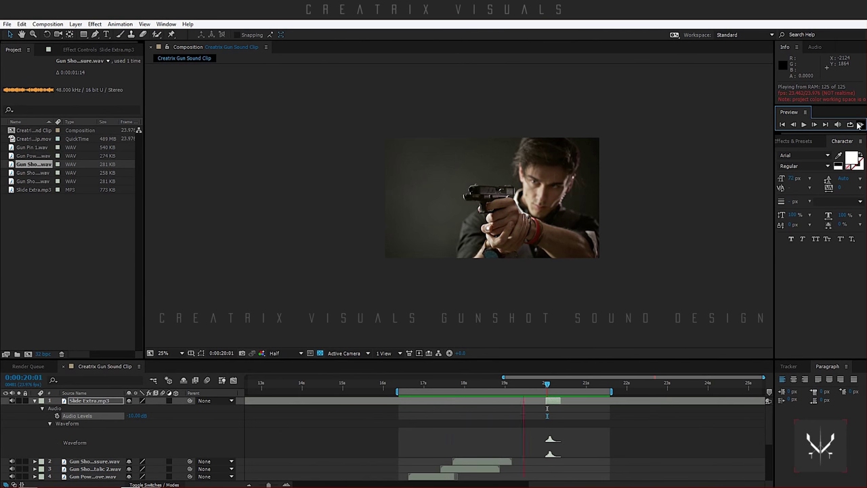
pyautogui.click(562, 338)
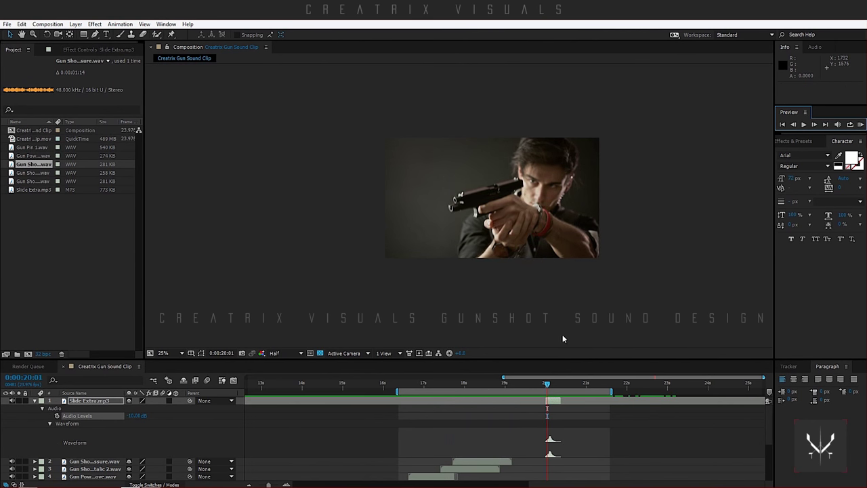
# Step: Time-stretch the duplicated Slide Extra.mp3 layer by a factor of 110 and shift it to start at 0:00:19:23
pyautogui.rightClick(556, 401)
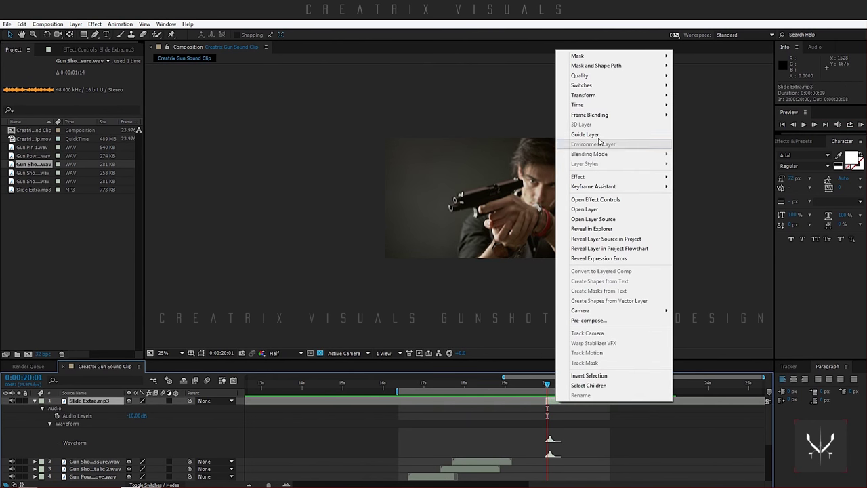
pyautogui.moveTo(610, 105)
pyautogui.click(684, 122)
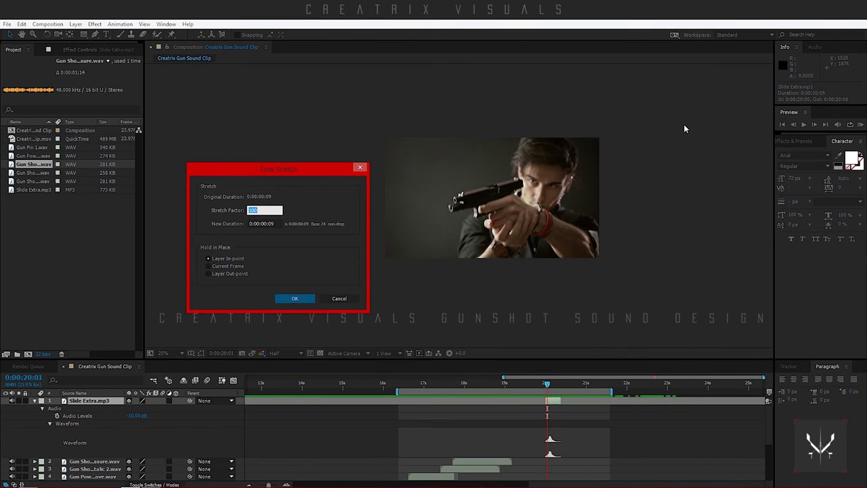
pyautogui.write('110')
pyautogui.press('Return')
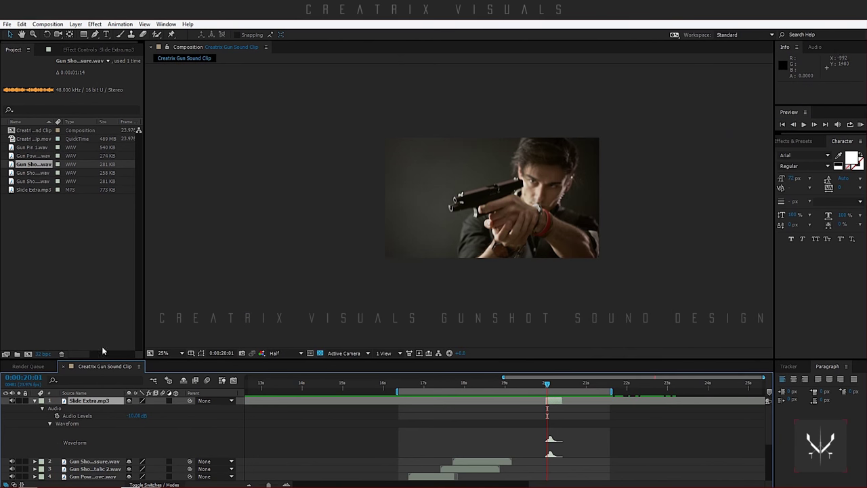
pyautogui.moveTo(559, 404); pyautogui.dragTo(555, 404)
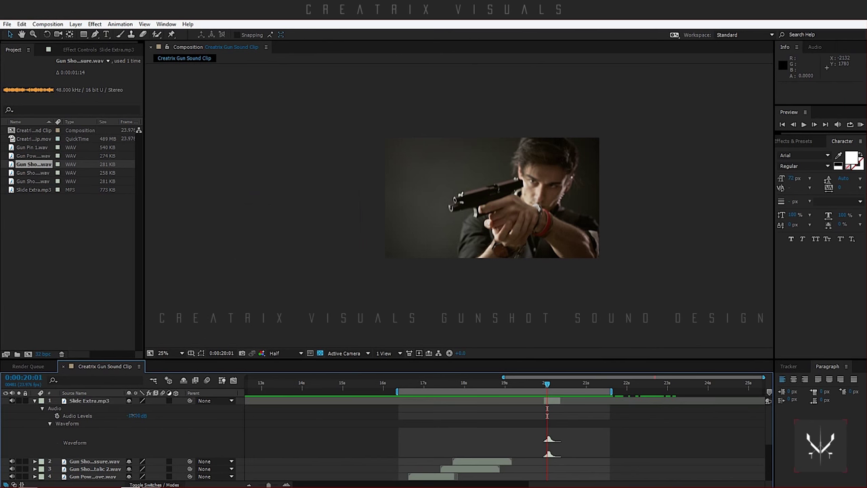
# Step: Set the Audio Levels of the stretched Slide Extra.mp3 layer to -15 dB
pyautogui.click(134, 416)
pyautogui.write('-15')
pyautogui.press('Return')
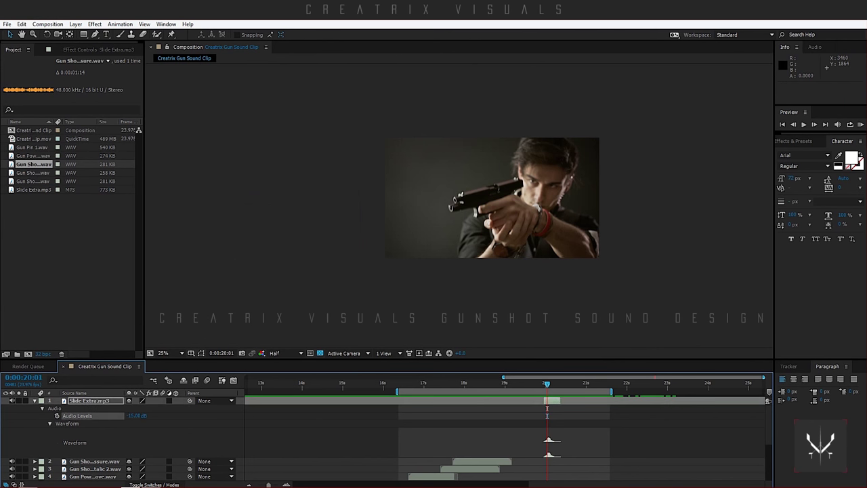
# Step: RAM preview the work area and move the stretched Slide Extra.mp3 layer one frame later, to start at 0:00:20:00
pyautogui.click(859, 124)
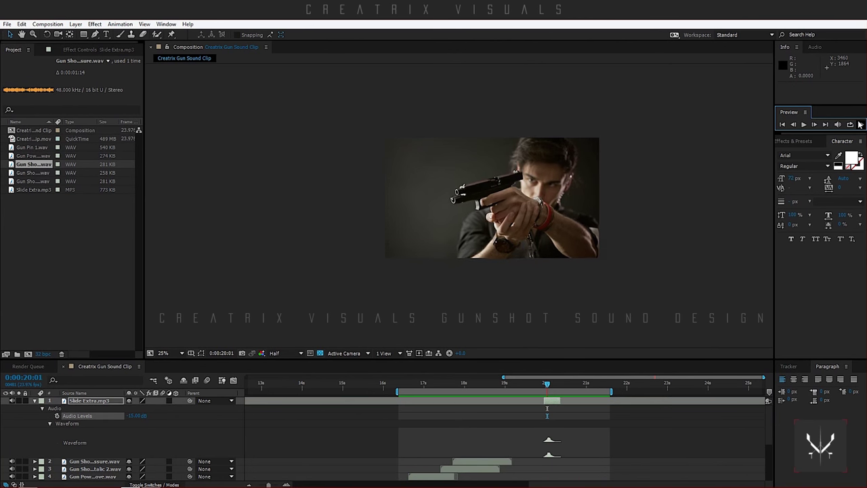
pyautogui.click(554, 403)
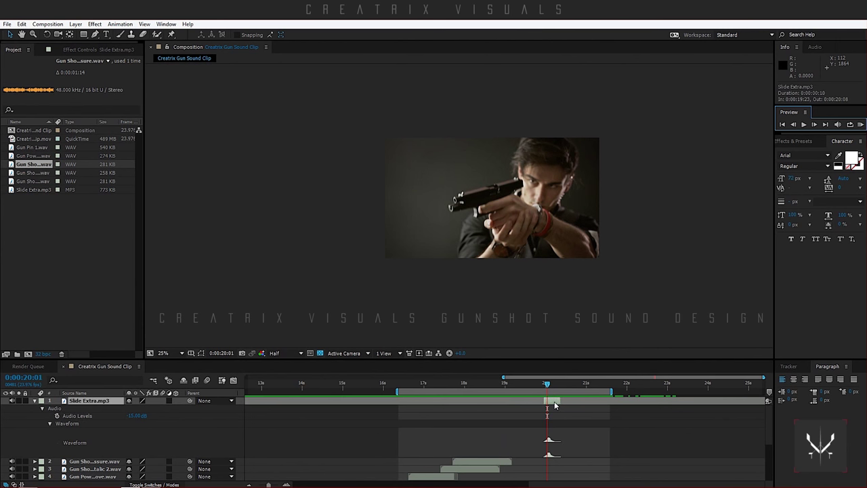
pyautogui.moveTo(554, 404); pyautogui.dragTo(556, 404)
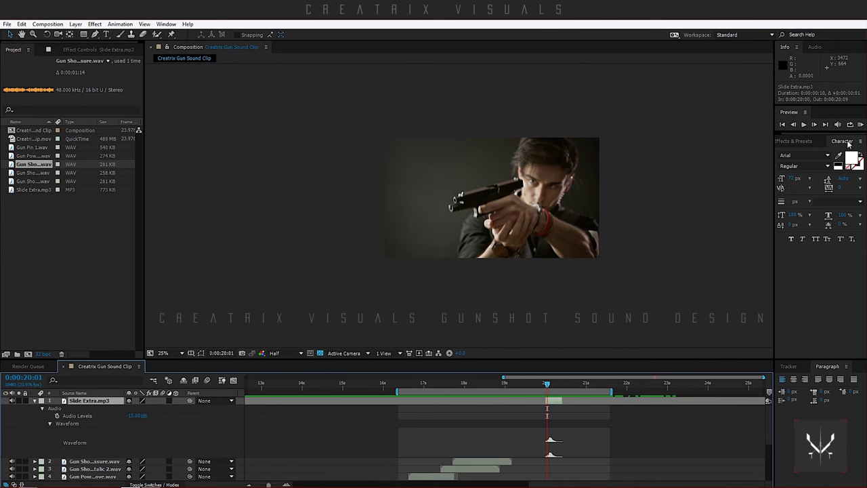
# Step: Set the work area's start to 0:00:19:05 and RAM preview the shortened section
pyautogui.press('b')
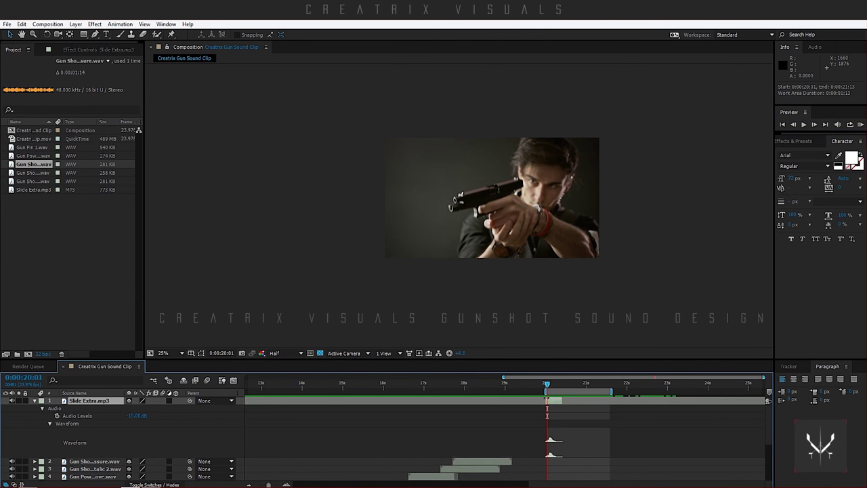
pyautogui.moveTo(545, 391); pyautogui.dragTo(511, 391)
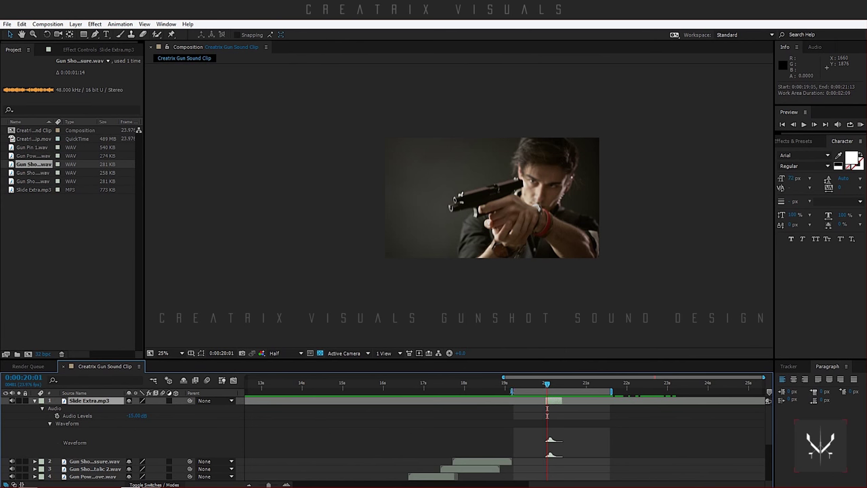
pyautogui.click(860, 125)
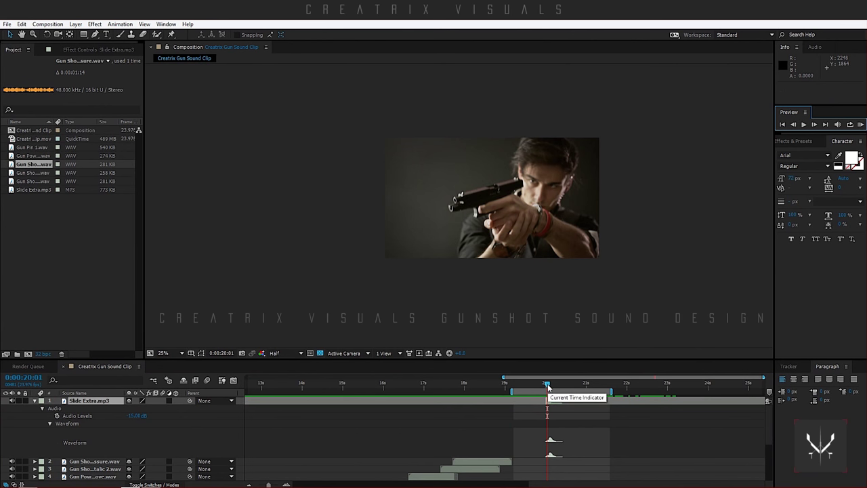
# Step: RAM preview the current section and extend the work area's end to 0:00:23:08
pyautogui.click(548, 386)
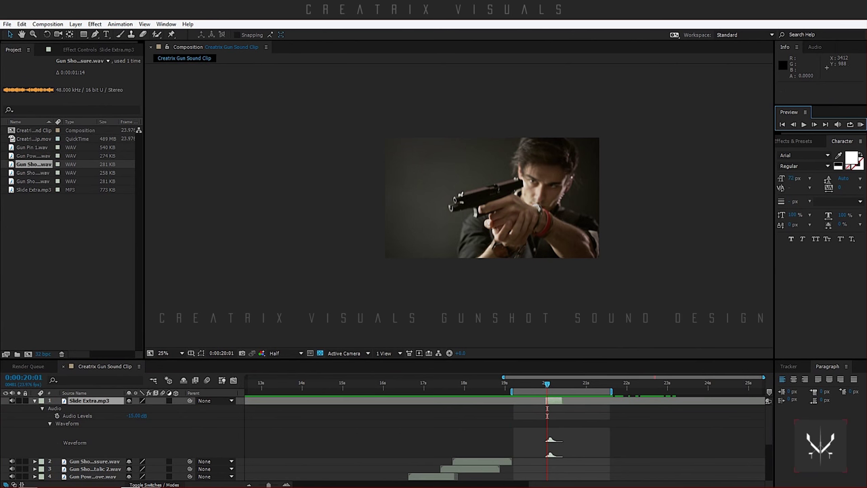
pyautogui.click(860, 125)
pyautogui.click(485, 309)
pyautogui.moveTo(548, 386); pyautogui.dragTo(556, 387)
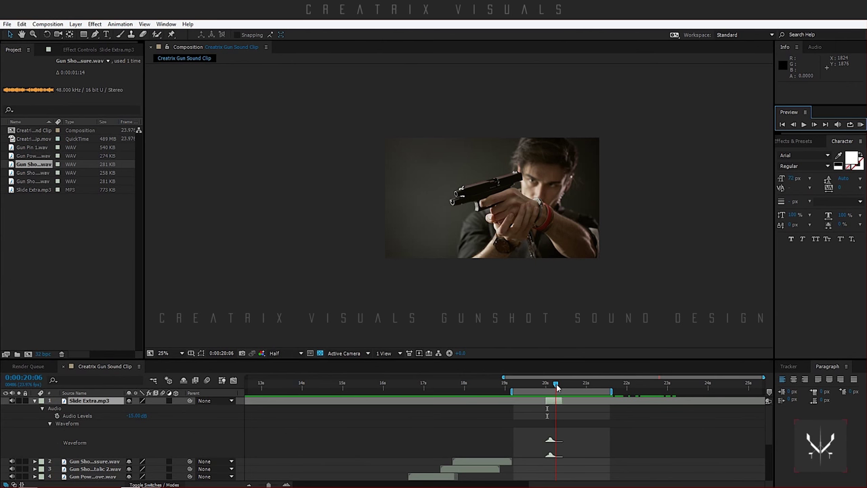
pyautogui.moveTo(557, 384); pyautogui.dragTo(684, 391)
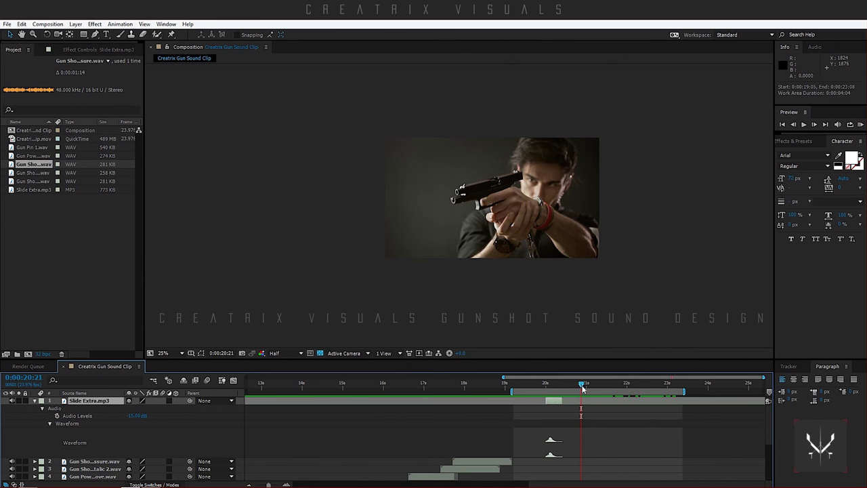
pyautogui.moveTo(582, 386); pyautogui.dragTo(682, 384)
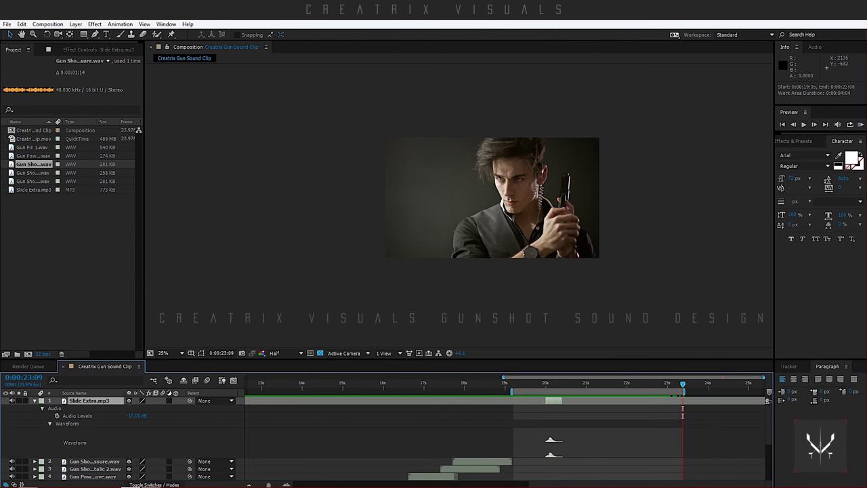
pyautogui.click(35, 401)
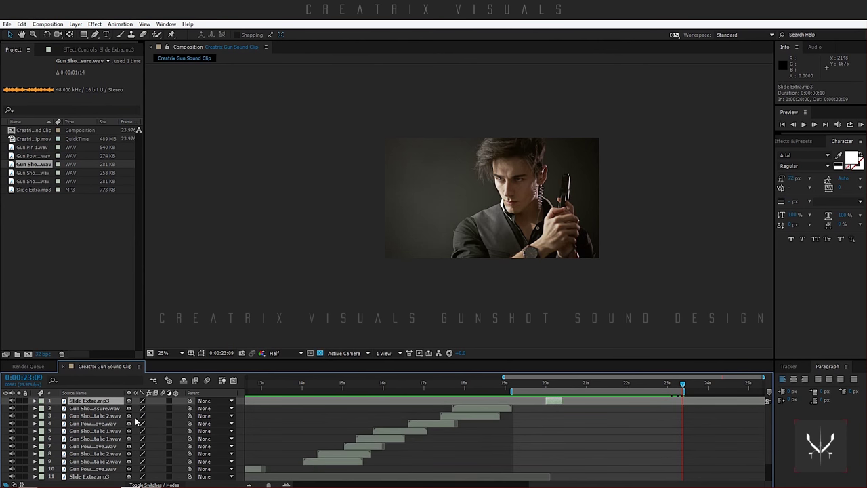
# Step: Duplicate the Gun Power Move.wav layer starting at 0:00:16:13, place the copy above all layers, and shift it to start at 0:00:21:08
pyautogui.click(95, 424)
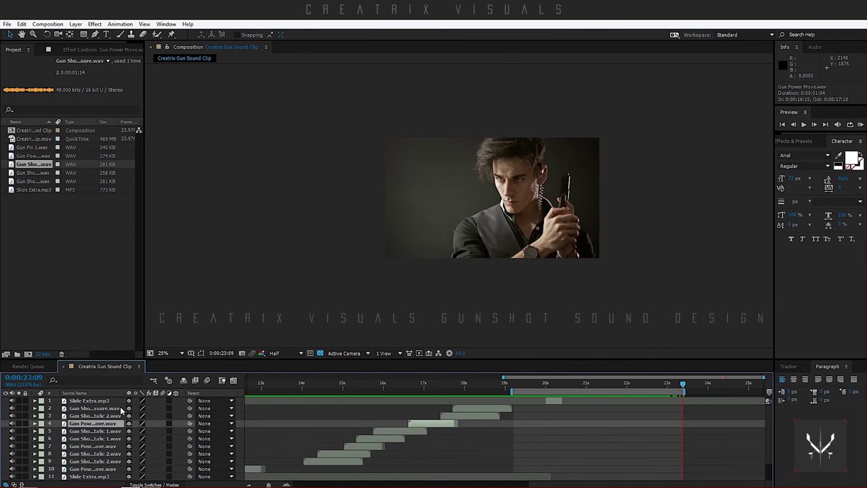
pyautogui.hotkey('ctrl', 'd')
pyautogui.moveTo(106, 427); pyautogui.dragTo(111, 399)
pyautogui.moveTo(420, 403); pyautogui.dragTo(597, 385)
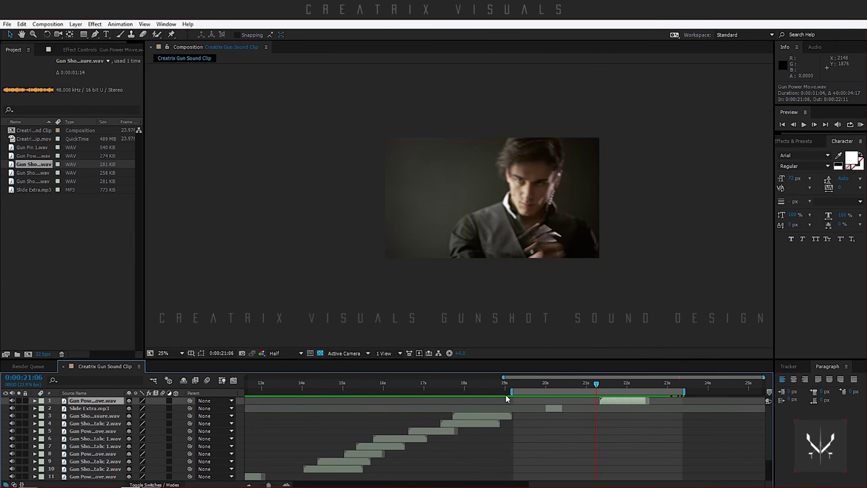
# Step: Show the waveform of the copied Gun Power Move.wav layer and shift it earlier to start at 0:00:20:17
pyautogui.click(35, 401)
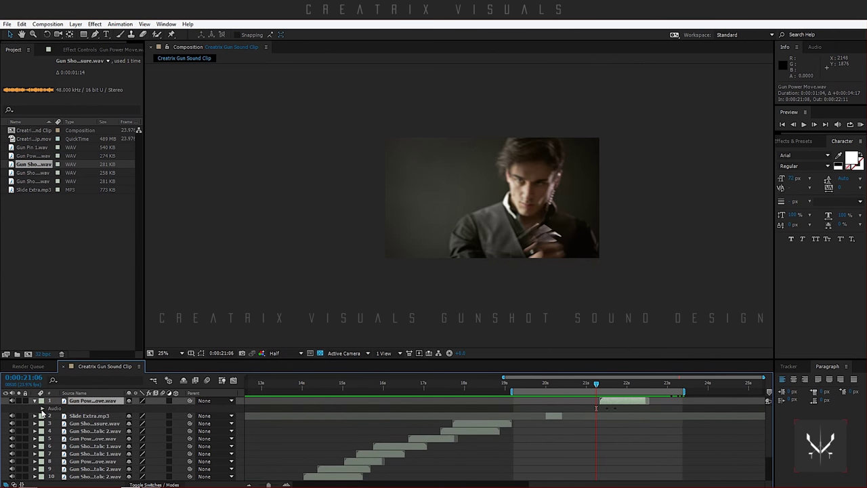
pyautogui.click(42, 408)
pyautogui.click(49, 423)
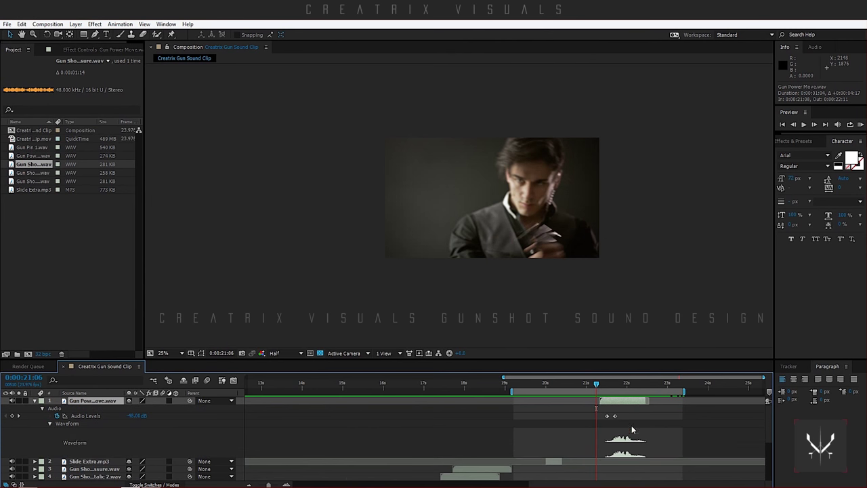
pyautogui.moveTo(615, 405); pyautogui.dragTo(597, 406)
pyautogui.click(589, 385)
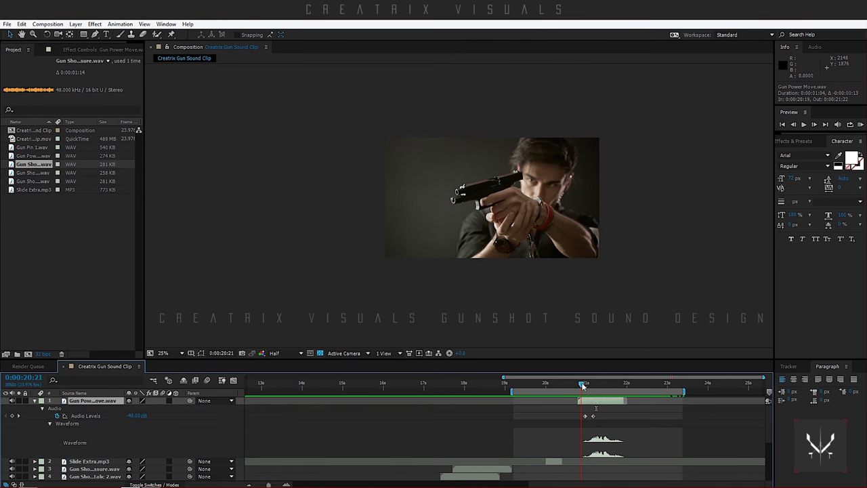
pyautogui.hotkey('alt', 'pageup')
pyautogui.hotkey('alt', 'pageup')
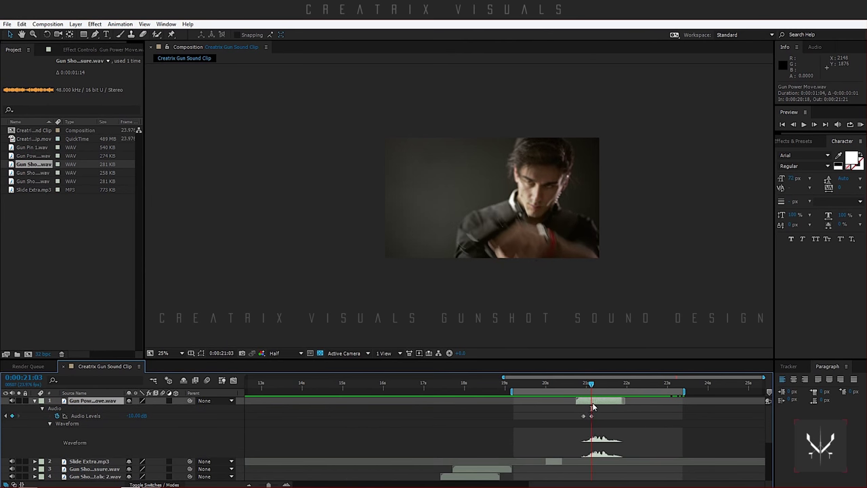
pyautogui.moveTo(594, 385); pyautogui.dragTo(628, 385)
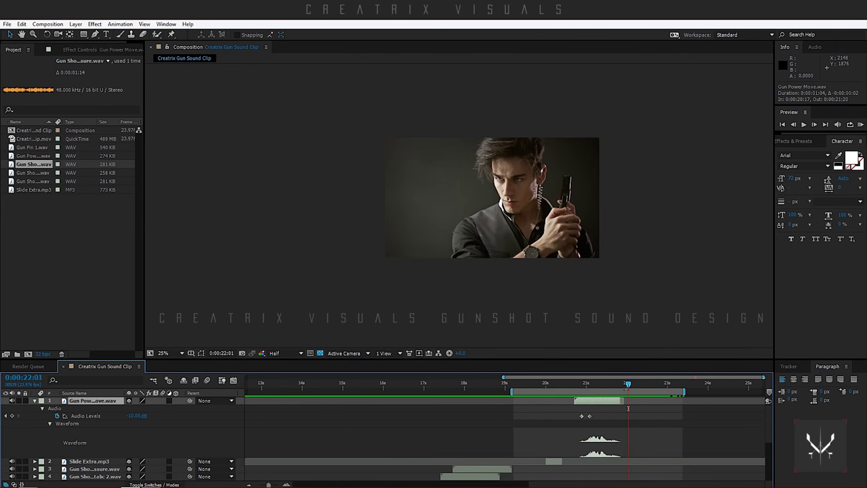
pyautogui.click(35, 400)
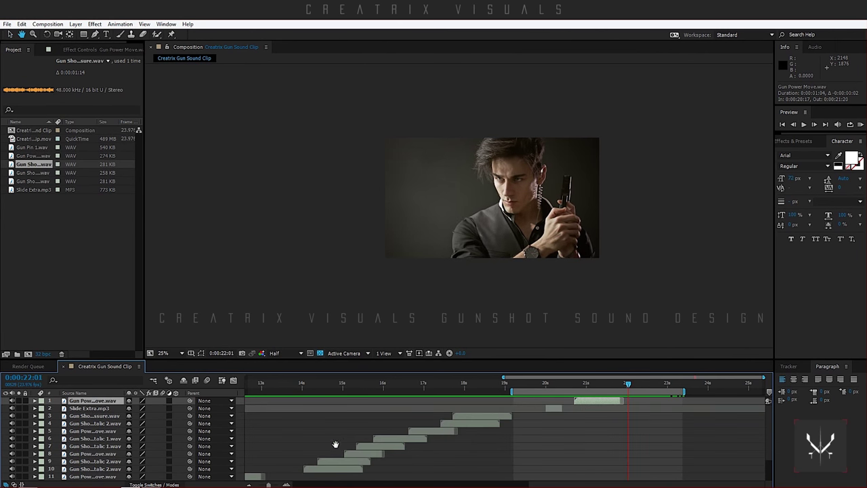
# Step: Duplicate the Slide Extra.mp3 layer starting at 0:00:06:23, place the copy above all layers, and shift it to start at 0:00:22:04
pyautogui.scroll(-2, 407, 446)
pyautogui.hscroll(-5, 440, 453)
pyautogui.click(463, 461)
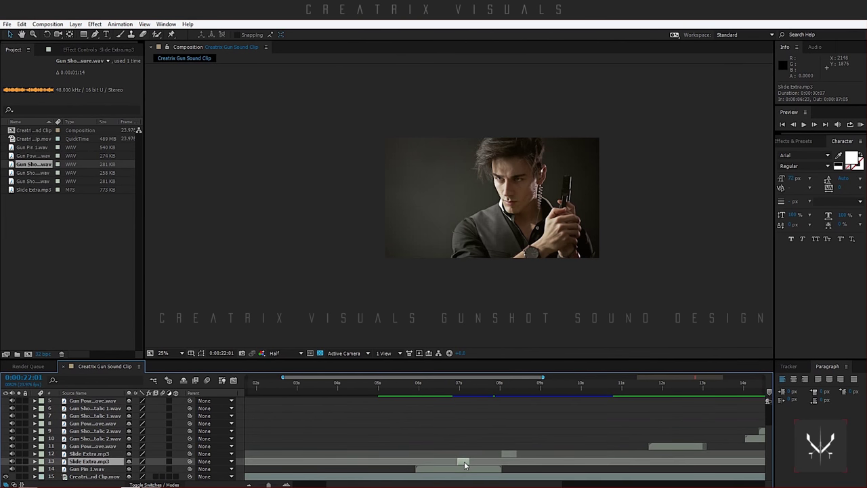
pyautogui.hotkey('ctrl', 'd')
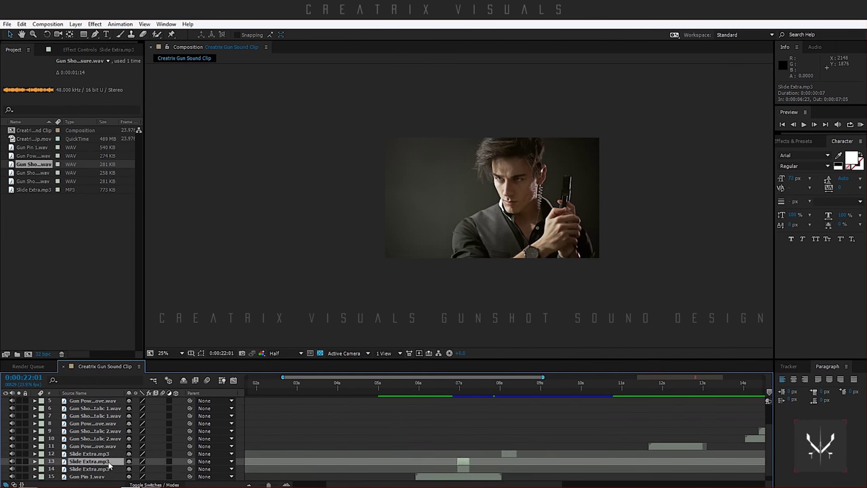
pyautogui.moveTo(108, 464); pyautogui.dragTo(110, 402)
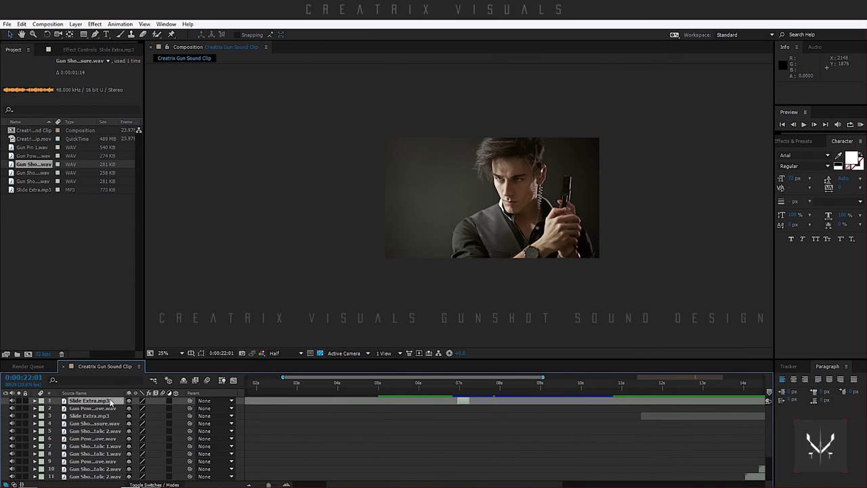
pyautogui.moveTo(463, 404); pyautogui.dragTo(686, 402)
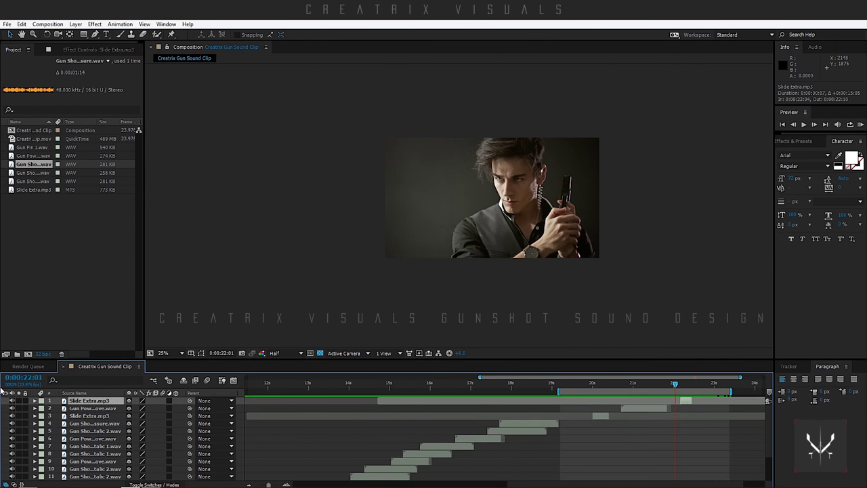
# Step: Show the waveform of the new Slide Extra.mp3 copy and shift it to start at 0:00:22:21
pyautogui.click(35, 401)
pyautogui.click(42, 407)
pyautogui.click(50, 423)
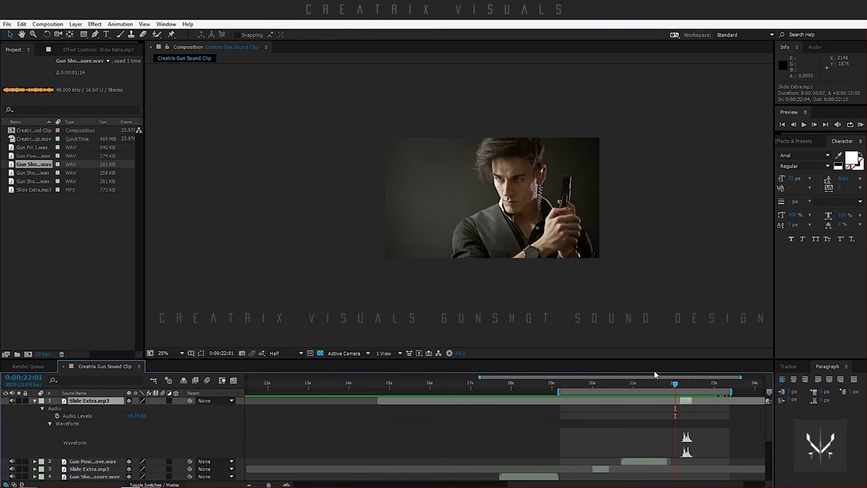
pyautogui.moveTo(675, 384); pyautogui.dragTo(715, 404)
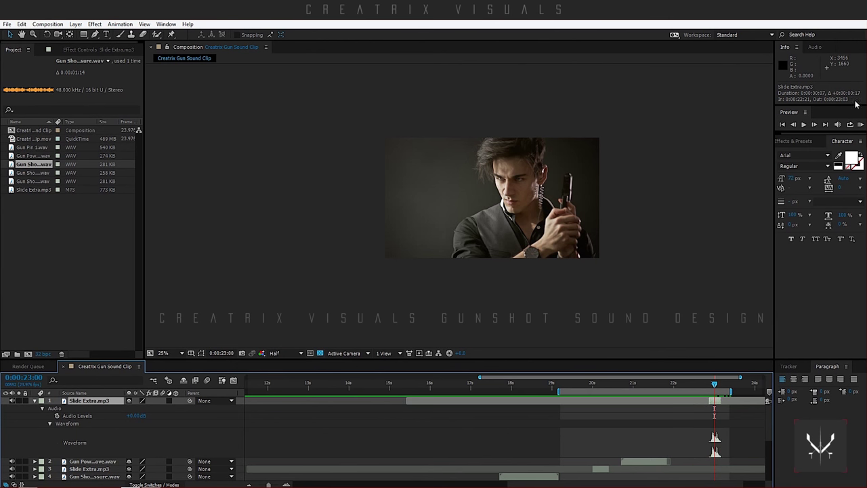
# Step: Set the work area's start to 0:00:19:21 and RAM preview the section with the added slide sound
pyautogui.click(860, 124)
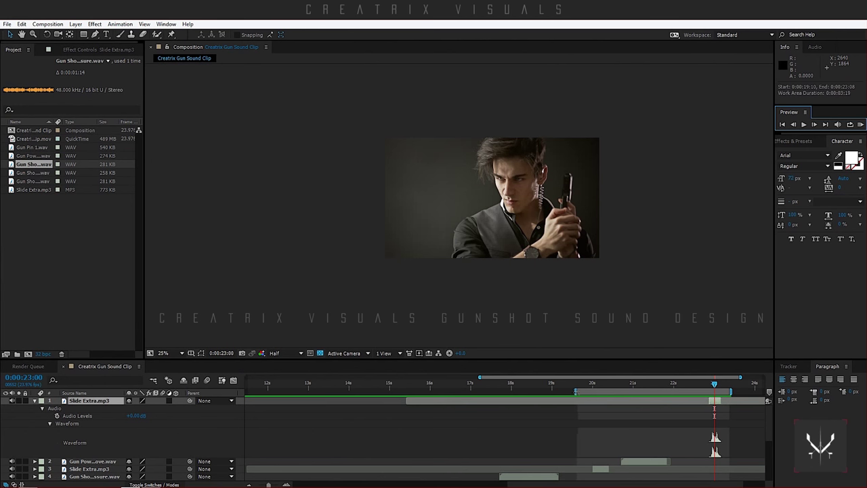
pyautogui.moveTo(693, 412); pyautogui.dragTo(573, 424)
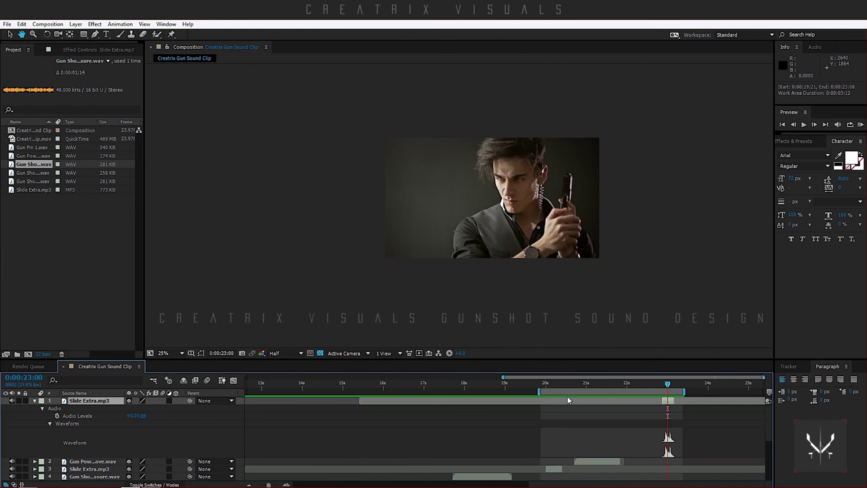
pyautogui.click(860, 124)
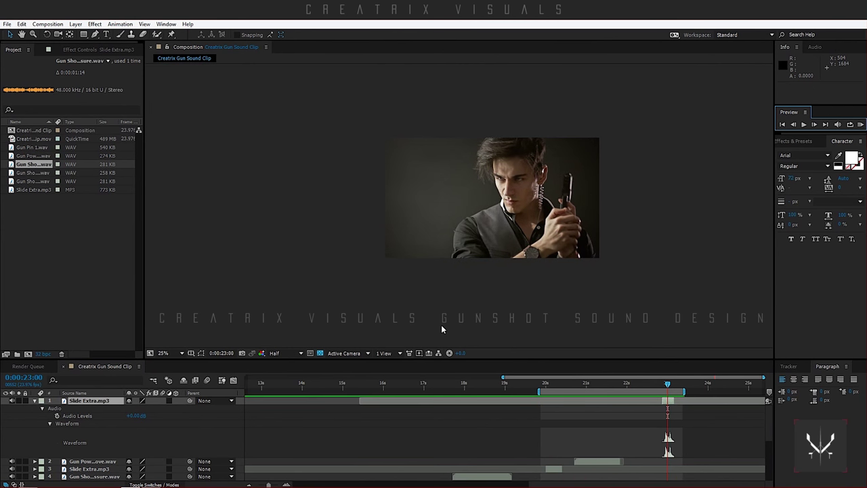
# Step: Set the second Audio Levels keyframe of the topmost Gun Power Move.wav layer, at 0:00:21:02, to -15 dB
pyautogui.click(578, 386)
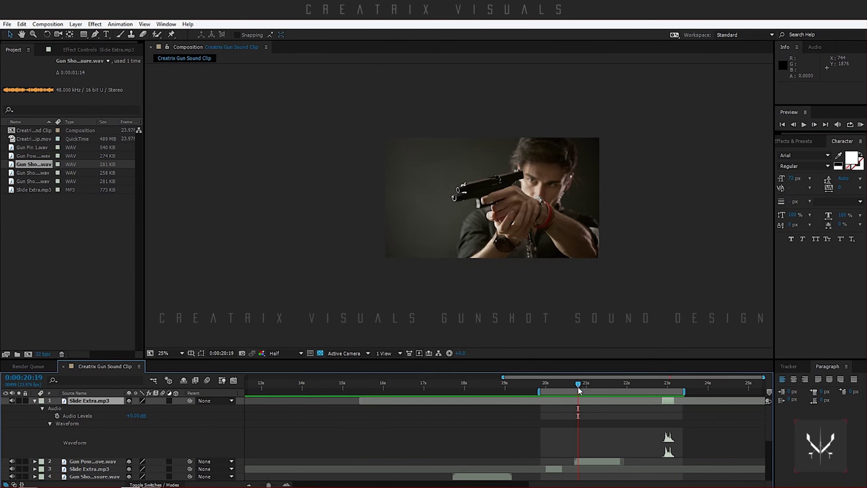
pyautogui.click(45, 461)
pyautogui.click(34, 462)
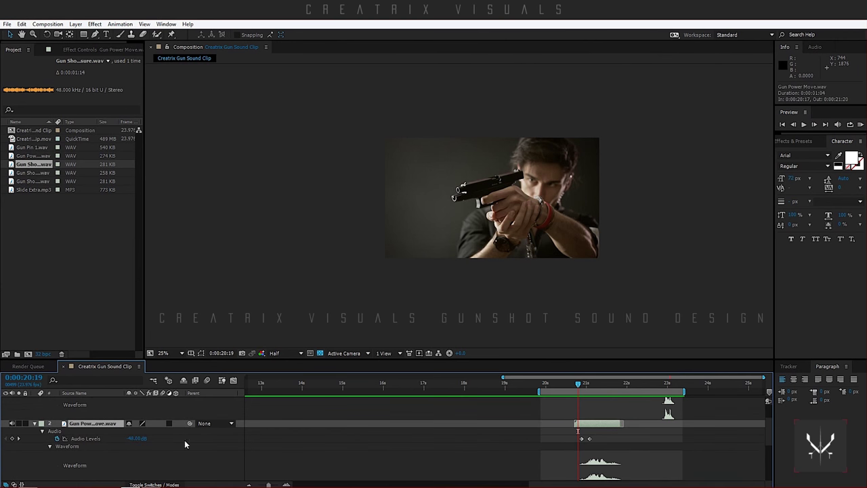
pyautogui.click(590, 383)
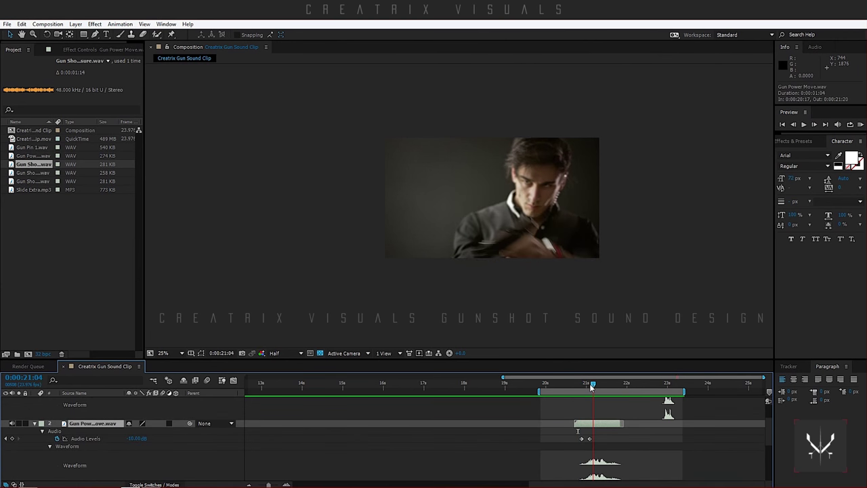
pyautogui.click(136, 438)
pyautogui.write('-15')
pyautogui.press('Return')
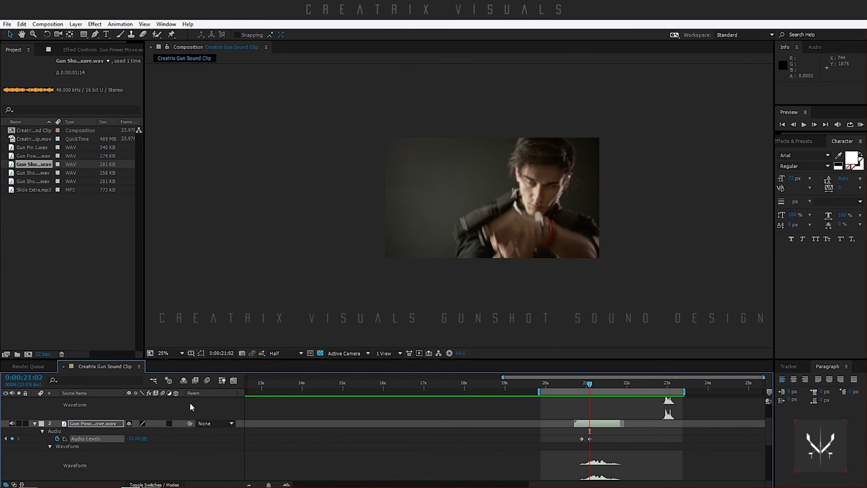
# Step: Time-stretch the topmost Gun Power Move.wav layer to a duration of 0:00:01:00 and RAM preview the work area
pyautogui.rightClick(606, 423)
pyautogui.moveTo(645, 129)
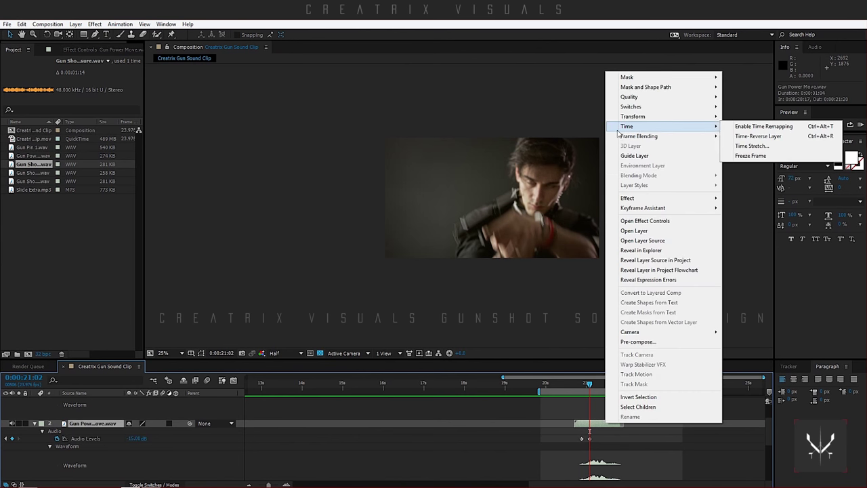
pyautogui.click(751, 145)
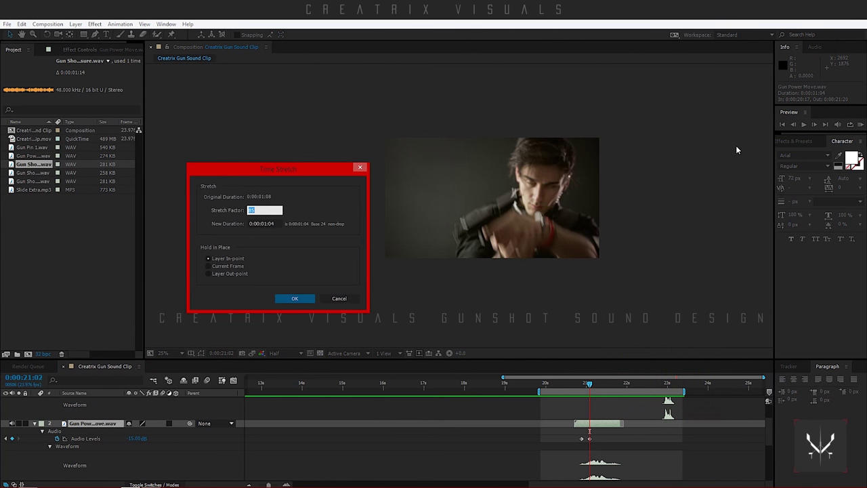
pyautogui.press('Return')
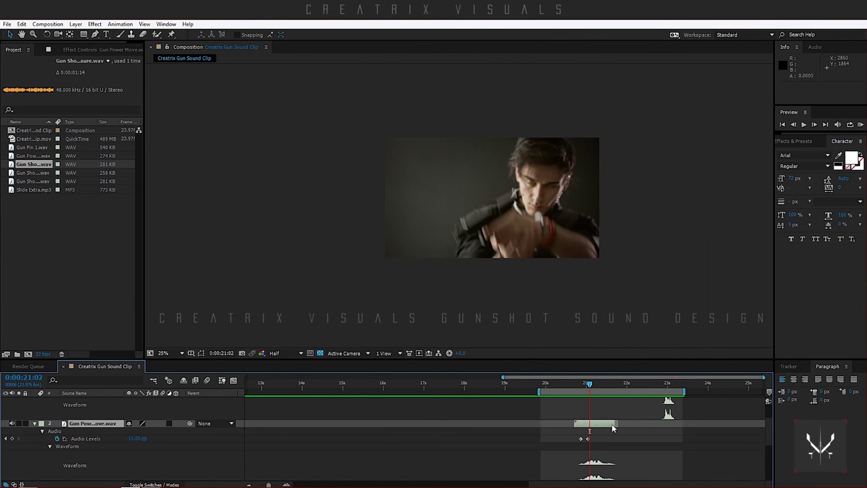
pyautogui.moveTo(613, 428); pyautogui.dragTo(607, 426)
pyautogui.click(860, 124)
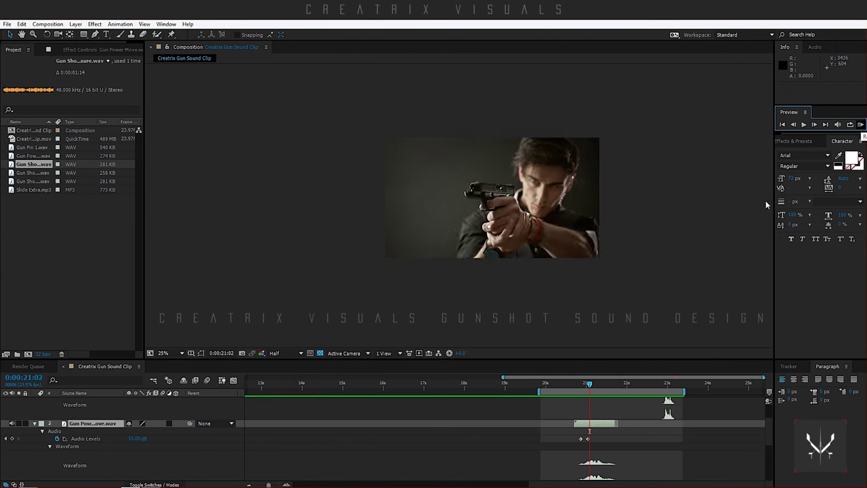
# Step: Shift the shortened Gun Power Move.wav layer two frames later to start at 0:00:20:19, and RAM preview the work area
pyautogui.moveTo(608, 426); pyautogui.dragTo(612, 426)
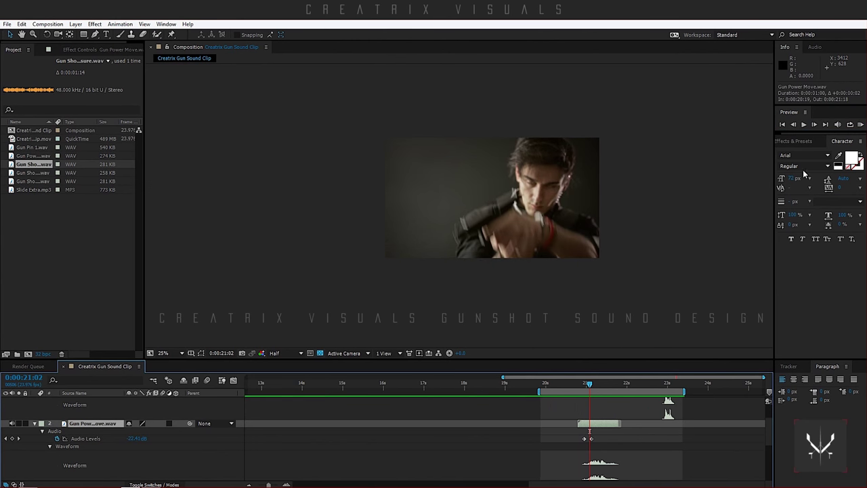
pyautogui.click(860, 127)
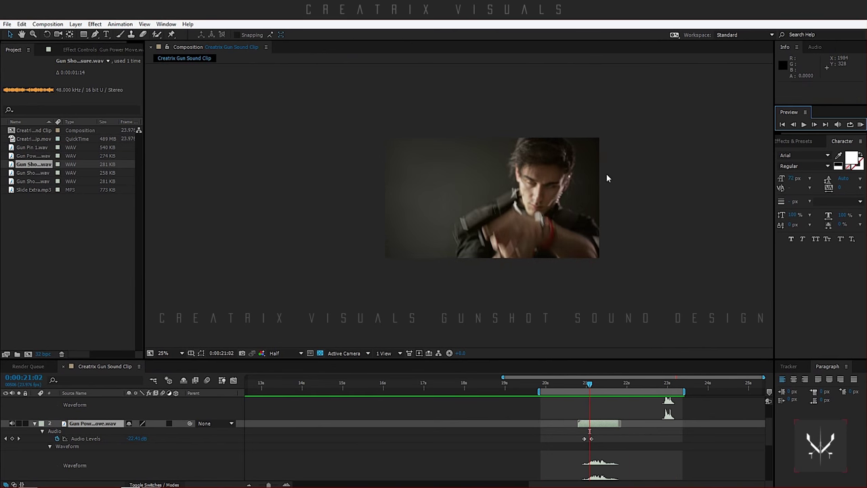
pyautogui.press('.')
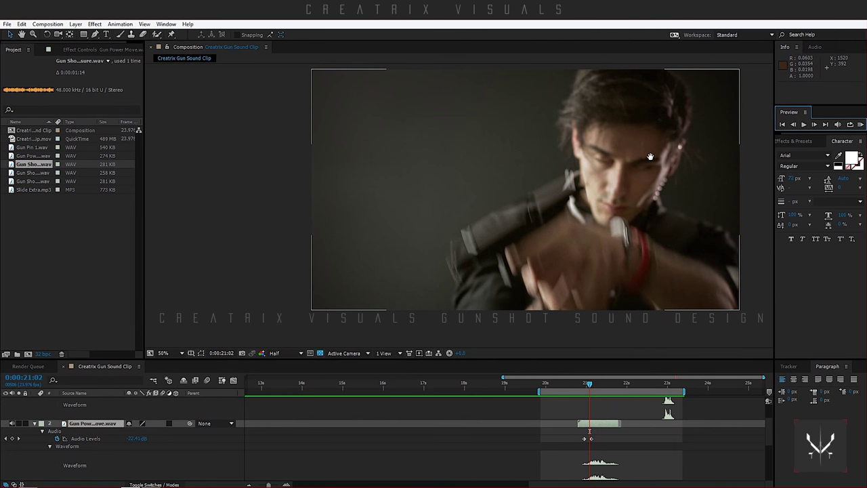
pyautogui.hscroll(5, 756, 141)
pyautogui.scroll(2, 738, 147)
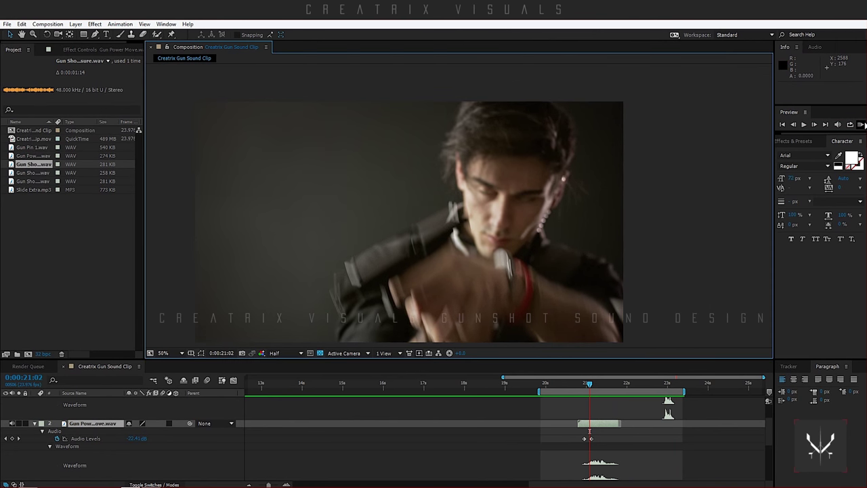
pyautogui.click(860, 125)
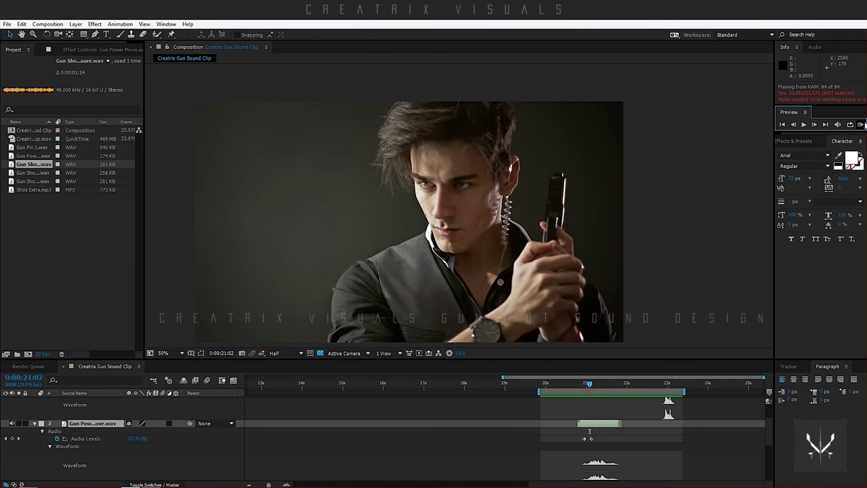
pyautogui.press('space')
pyautogui.click(35, 422)
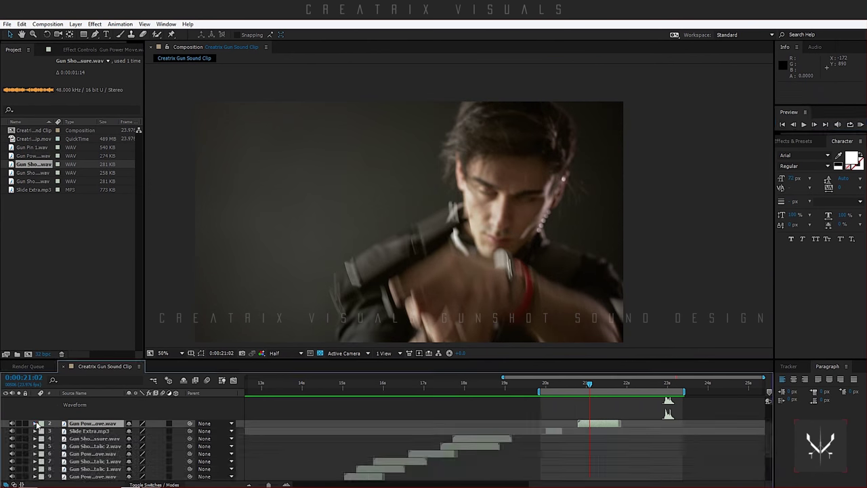